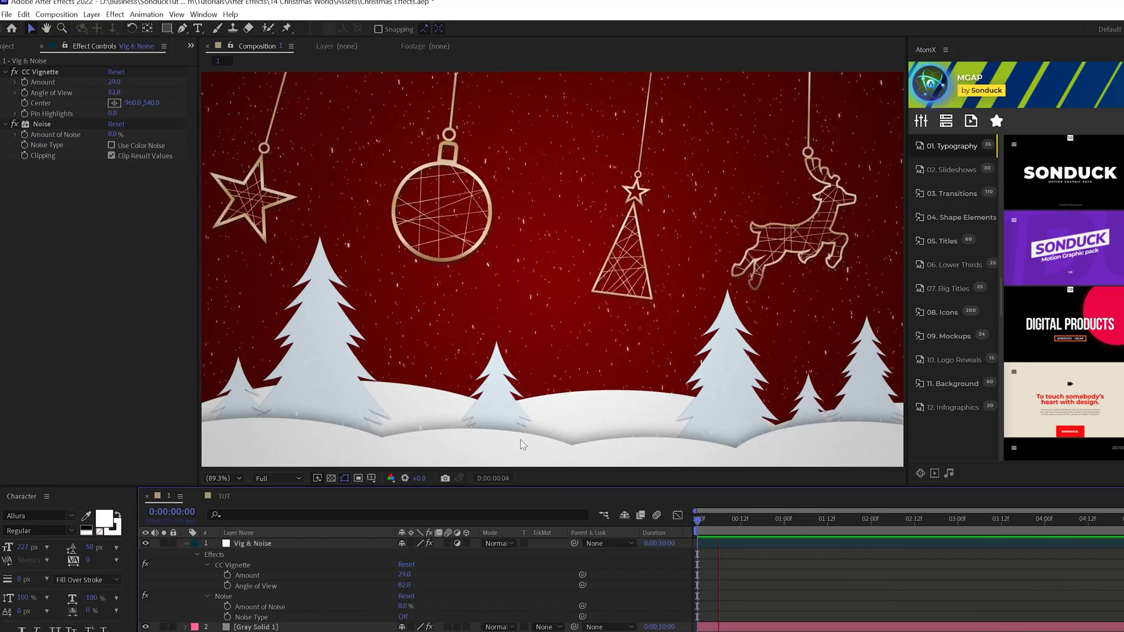
Step: Inspect the BG layer's radial Gradient Ramp in the TUT composition
{"action": "left_click", "coordinate": [224, 499]}
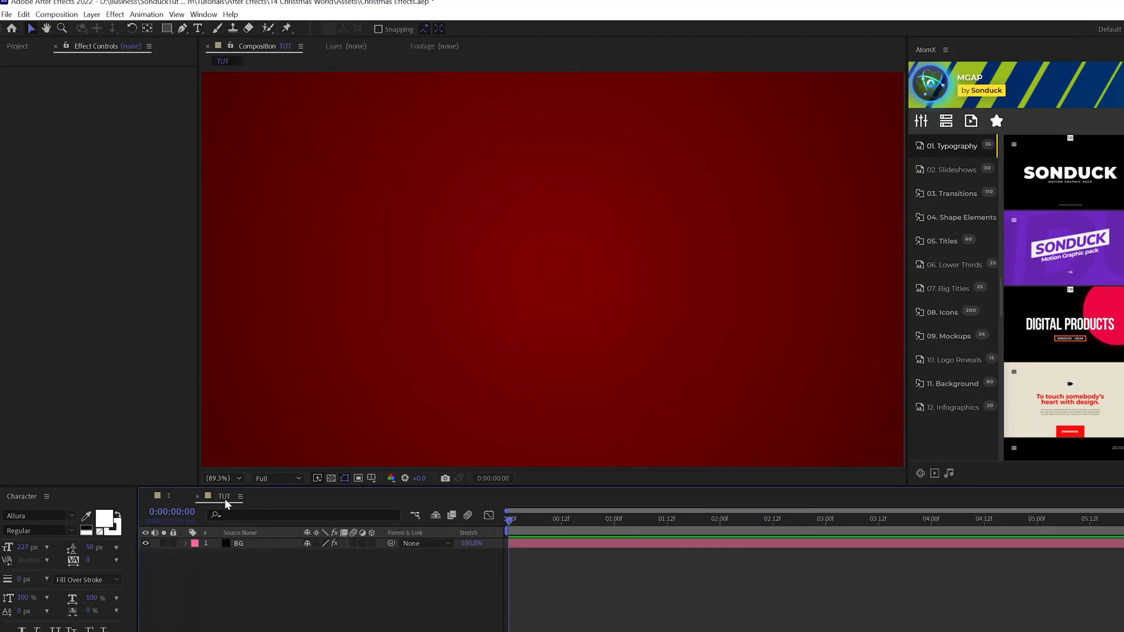
{"action": "left_click", "coordinate": [247, 543]}
{"action": "left_click", "coordinate": [91, 14]}
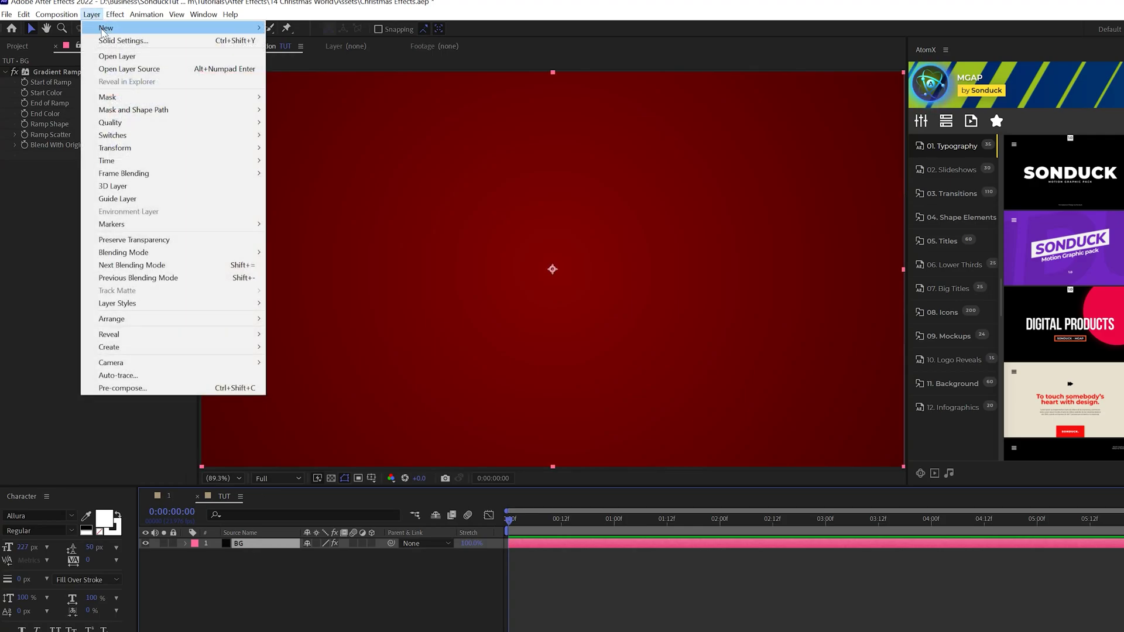
{"action": "mouse_move", "coordinate": [117, 27]}
{"action": "left_click", "coordinate": [61, 100]}
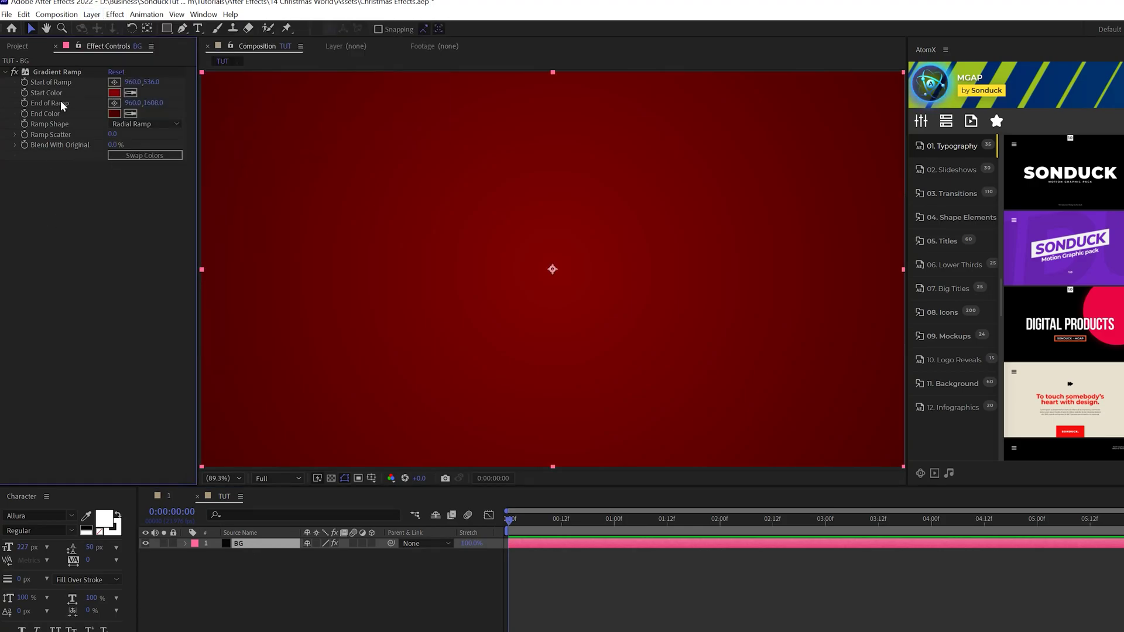
{"action": "left_click", "coordinate": [53, 71]}
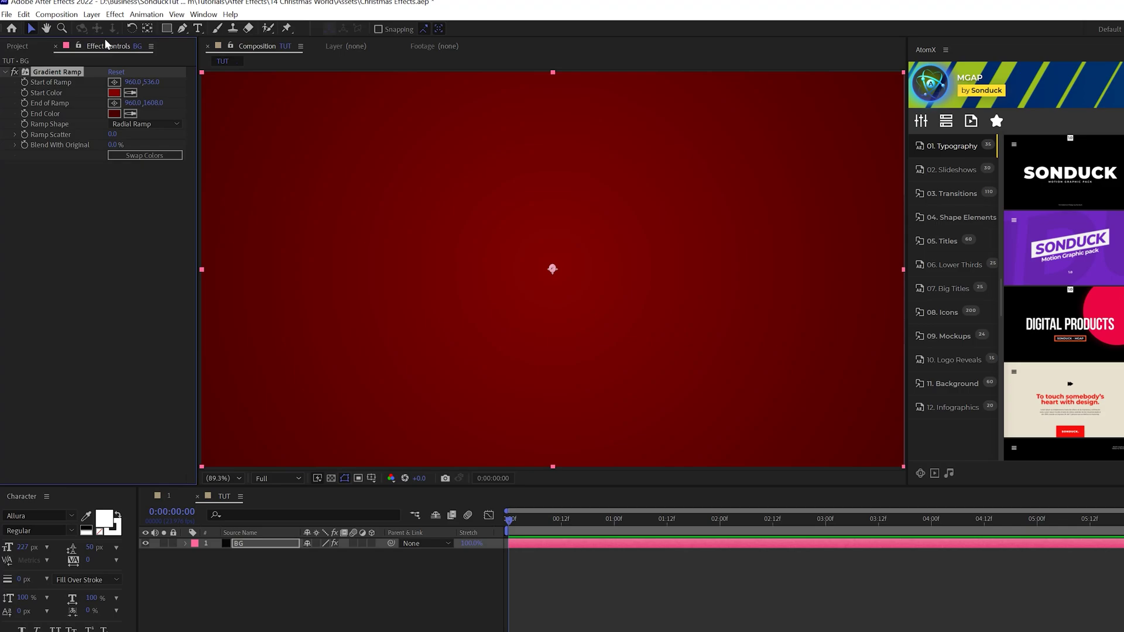
Step: Compare with the finished composition 1, then bring up the shape tools in TUT
{"action": "left_click", "coordinate": [168, 495]}
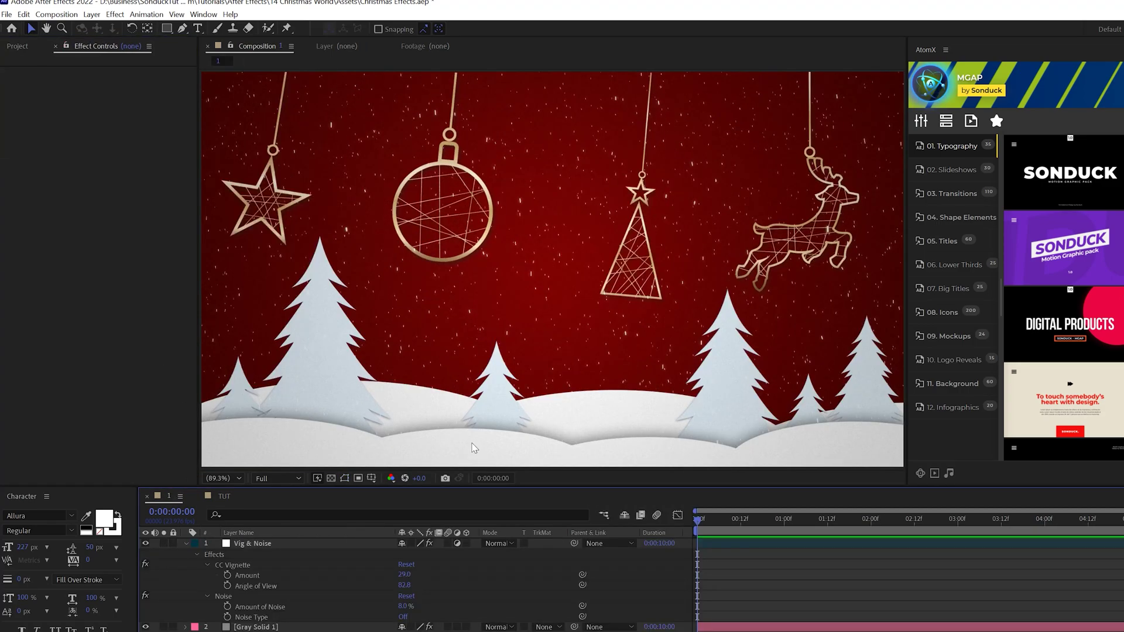
{"action": "left_click", "coordinate": [223, 495]}
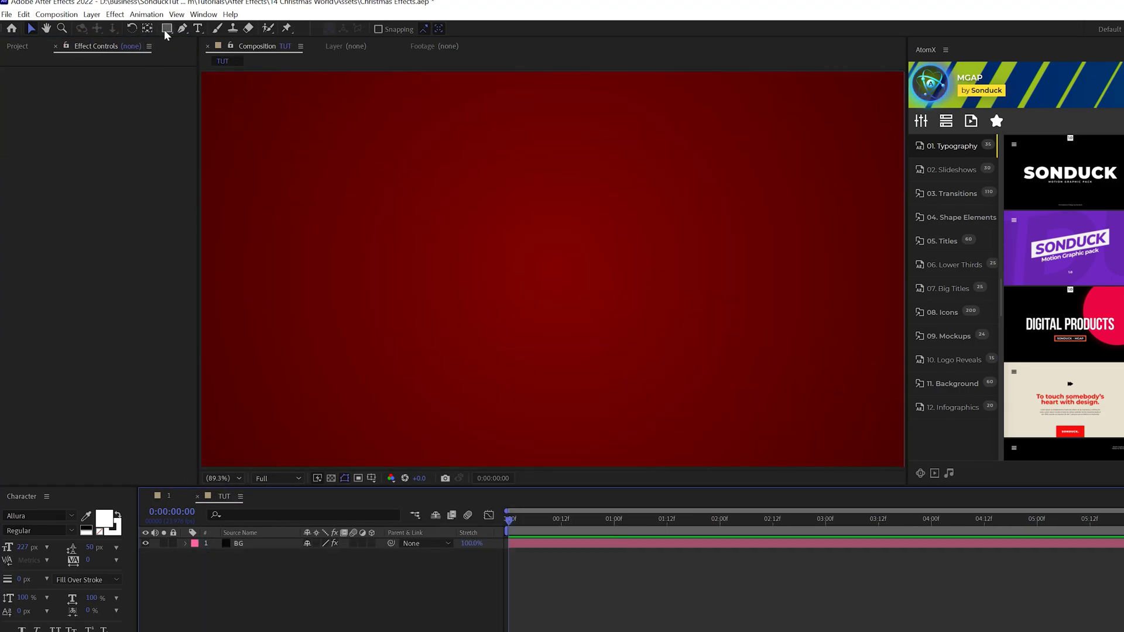
{"action": "left_click", "coordinate": [164, 27]}
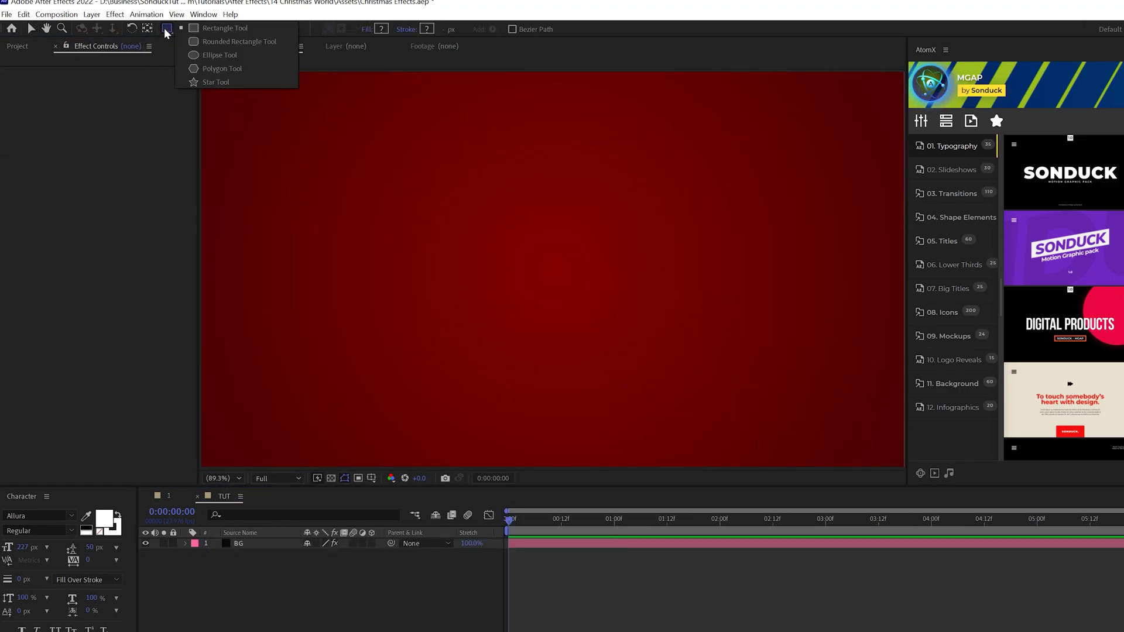
Step: Draw overlapping white ellipses along the bottom for the Back Snow and Front layers
{"action": "left_click", "coordinate": [197, 55]}
{"action": "key", "text": "comma"}
{"action": "key", "text": "comma"}
{"action": "left_click_drag", "start_coordinate": [311, 313], "coordinate": [541, 409]}
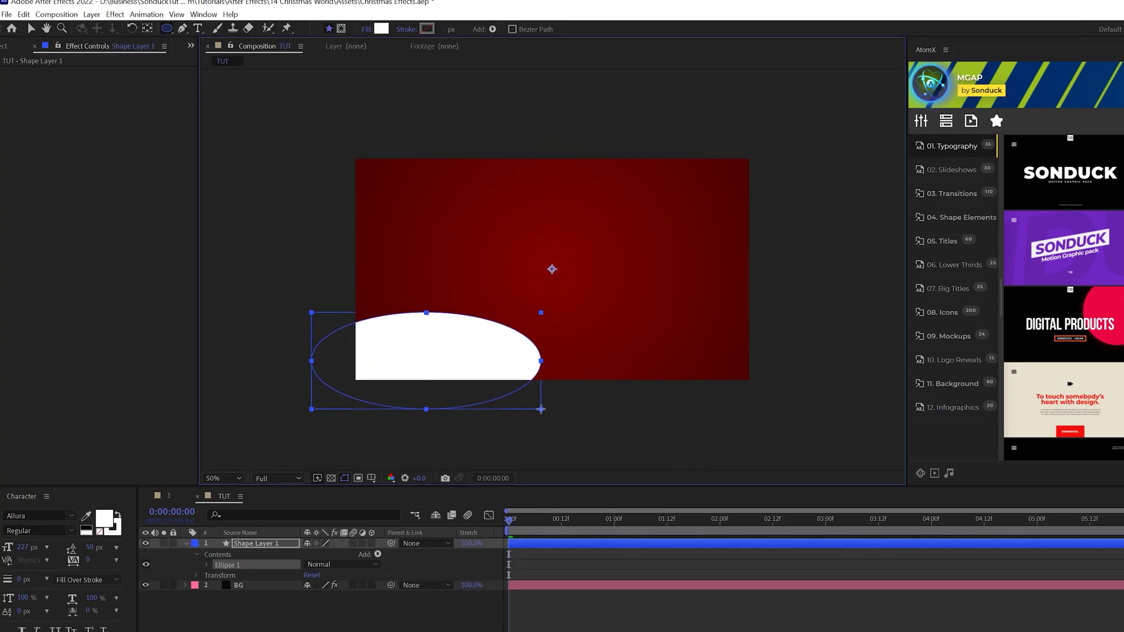
{"action": "left_click_drag", "start_coordinate": [456, 324], "coordinate": [669, 433]}
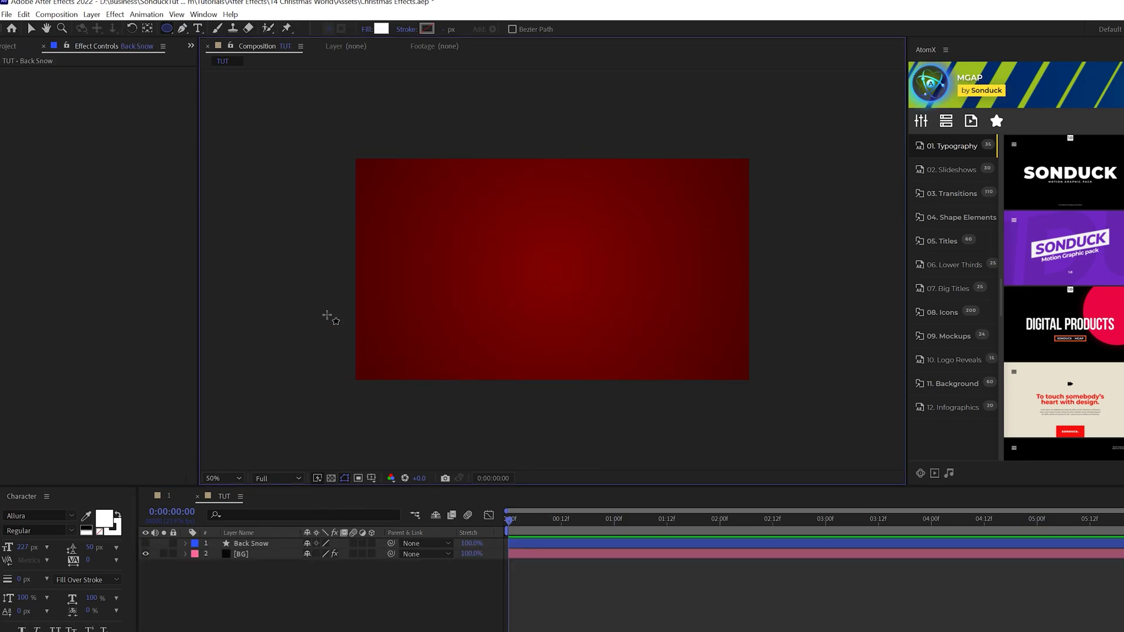
{"action": "left_click_drag", "start_coordinate": [327, 316], "coordinate": [519, 405]}
{"action": "left_click_drag", "start_coordinate": [450, 315], "coordinate": [837, 311]}
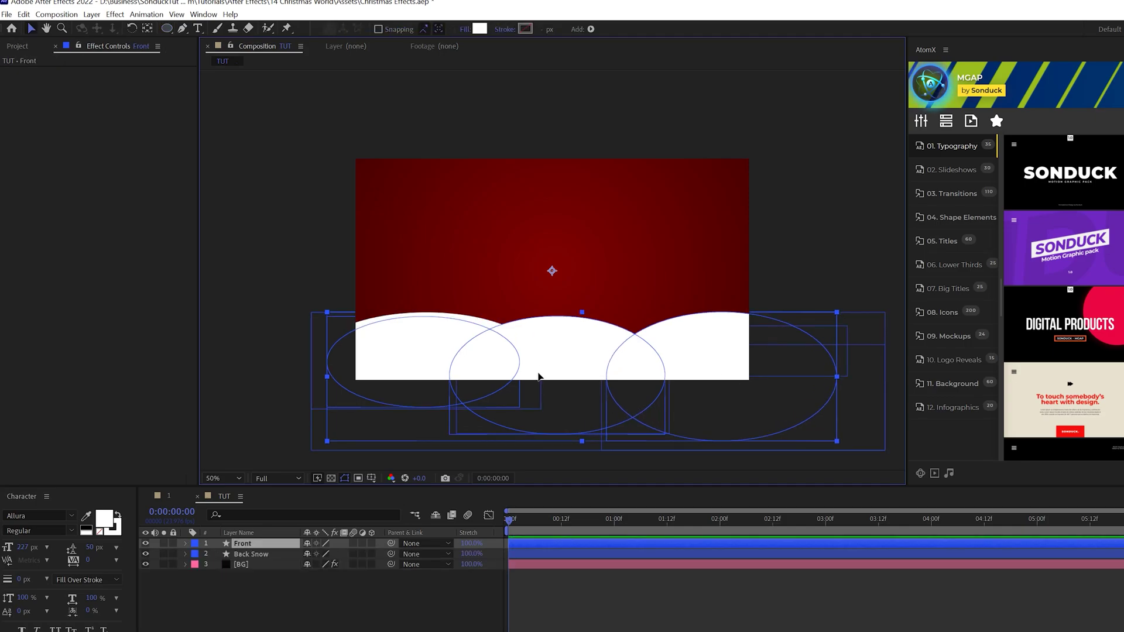
Step: Lower the front snow hills and give them a Drop Shadow with 0° direction
{"action": "left_click_drag", "start_coordinate": [539, 377], "coordinate": [541, 392]}
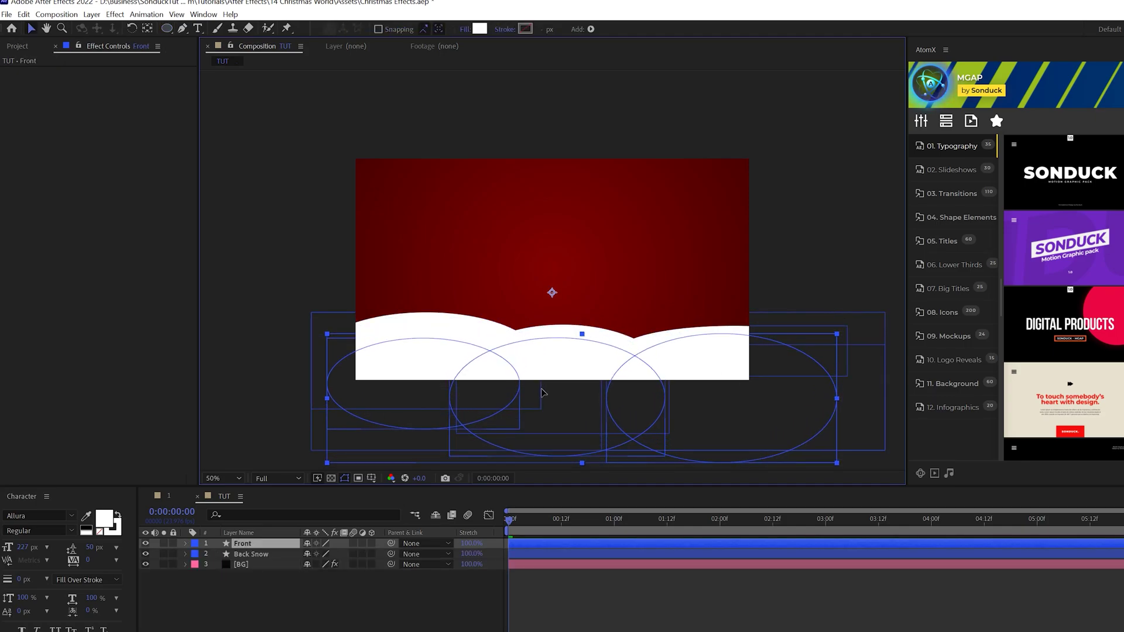
{"action": "left_click", "coordinate": [115, 14]}
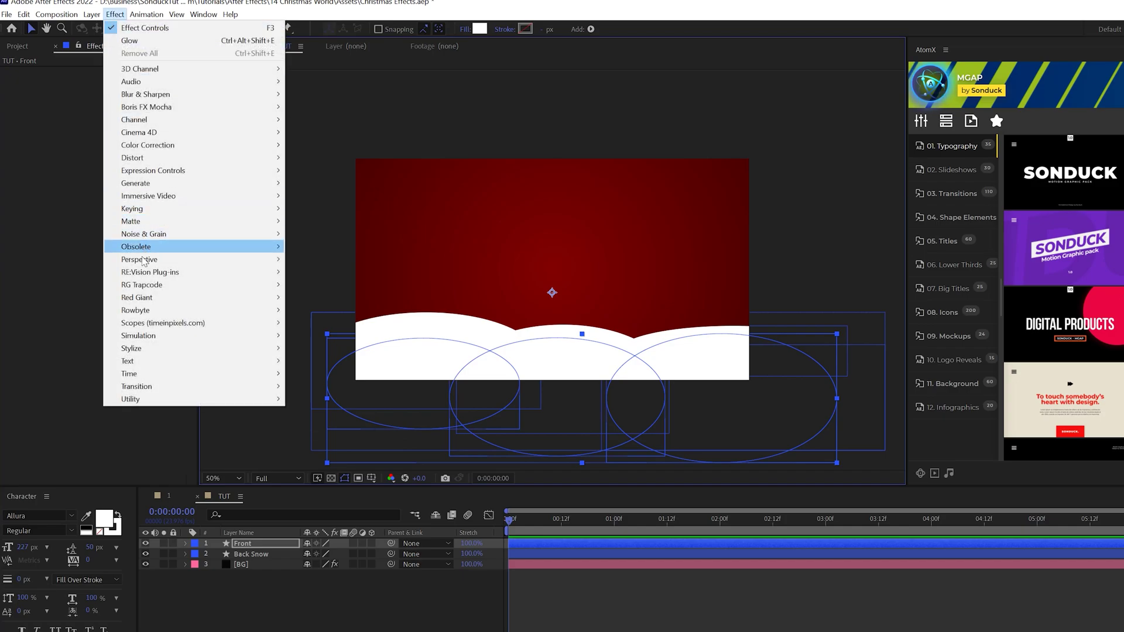
{"action": "mouse_move", "coordinate": [142, 263]}
{"action": "left_click", "coordinate": [323, 361]}
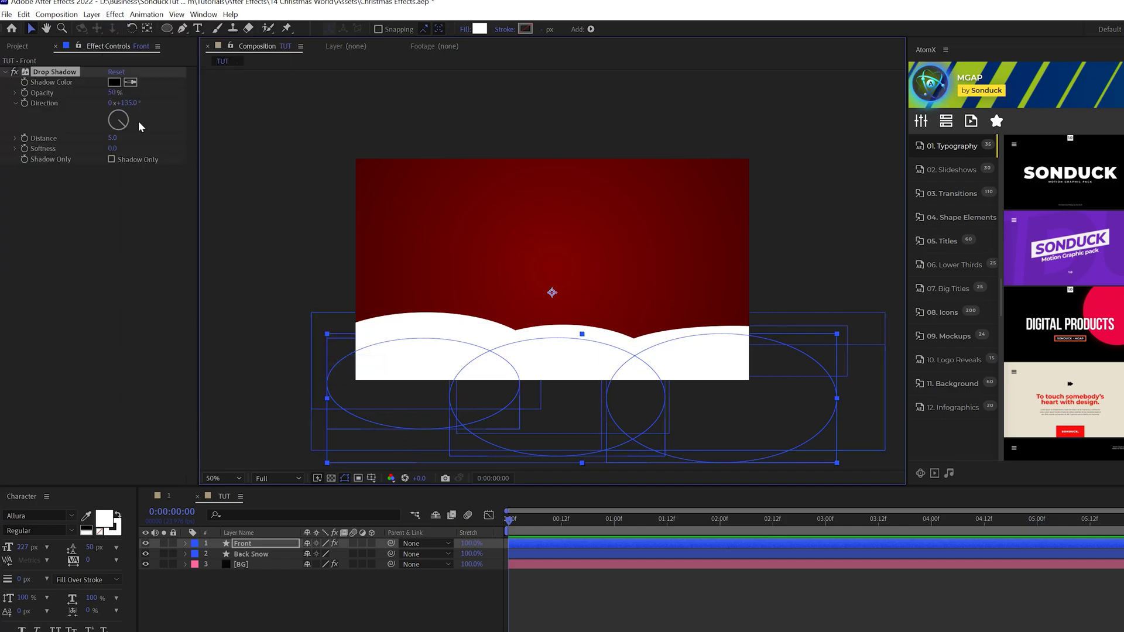
{"action": "left_click", "coordinate": [133, 104]}
{"action": "type", "text": "0"}
{"action": "key", "text": "Return"}
{"action": "left_click", "coordinate": [129, 231]}
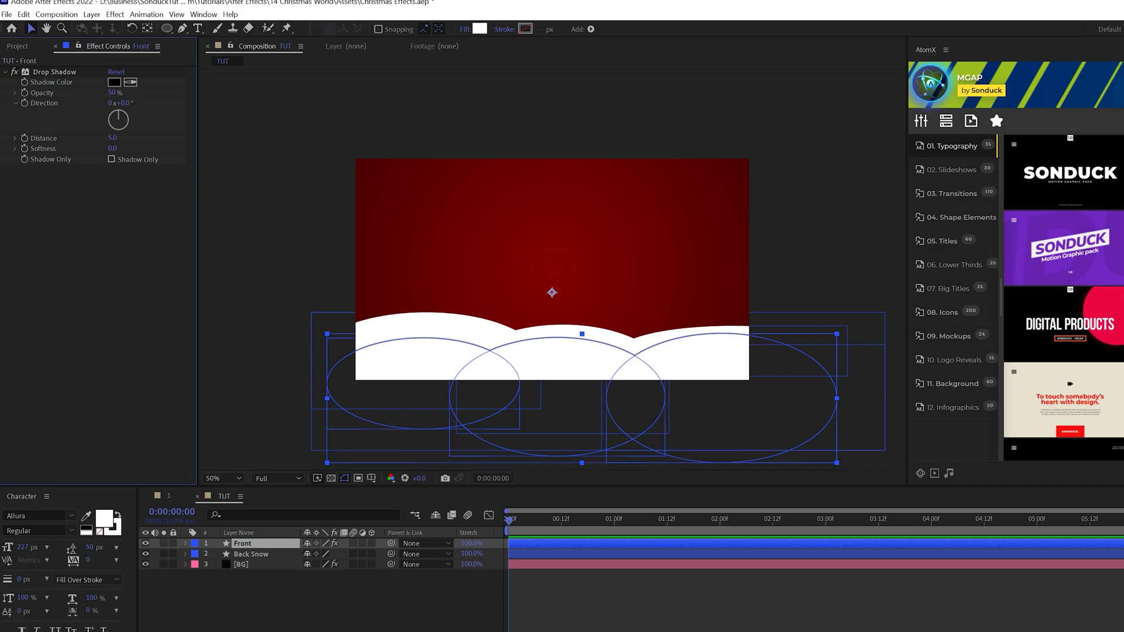
{"action": "key", "text": "shift+slash"}
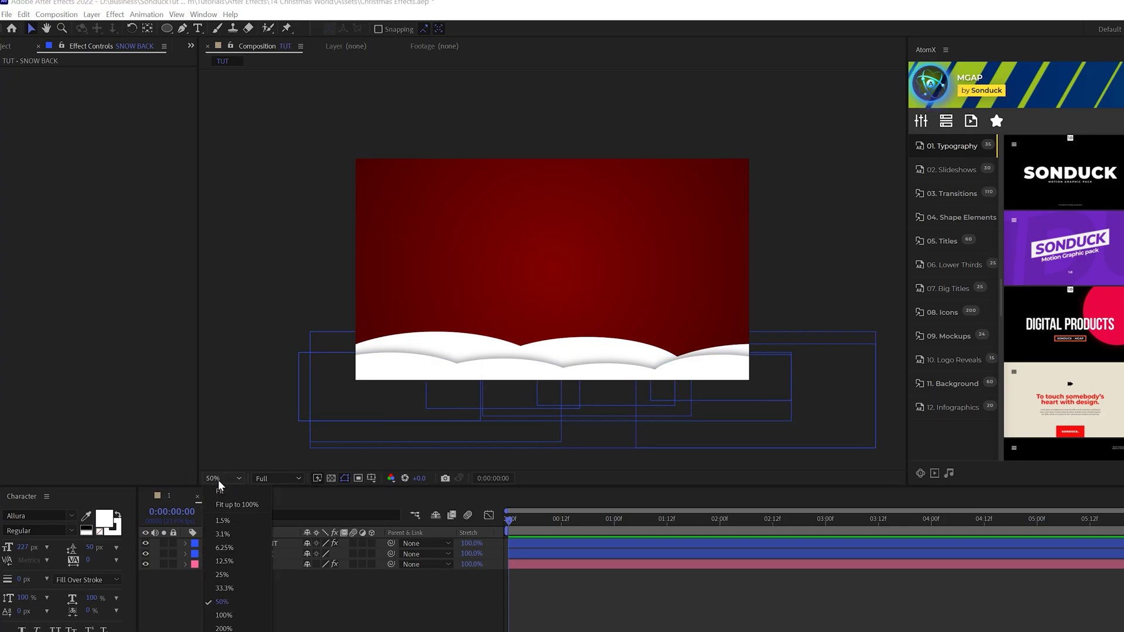
{"action": "key", "text": "shift+slash"}
Step: Add a new adjustment layer with a CC Vignette effect
{"action": "left_click", "coordinate": [313, 594]}
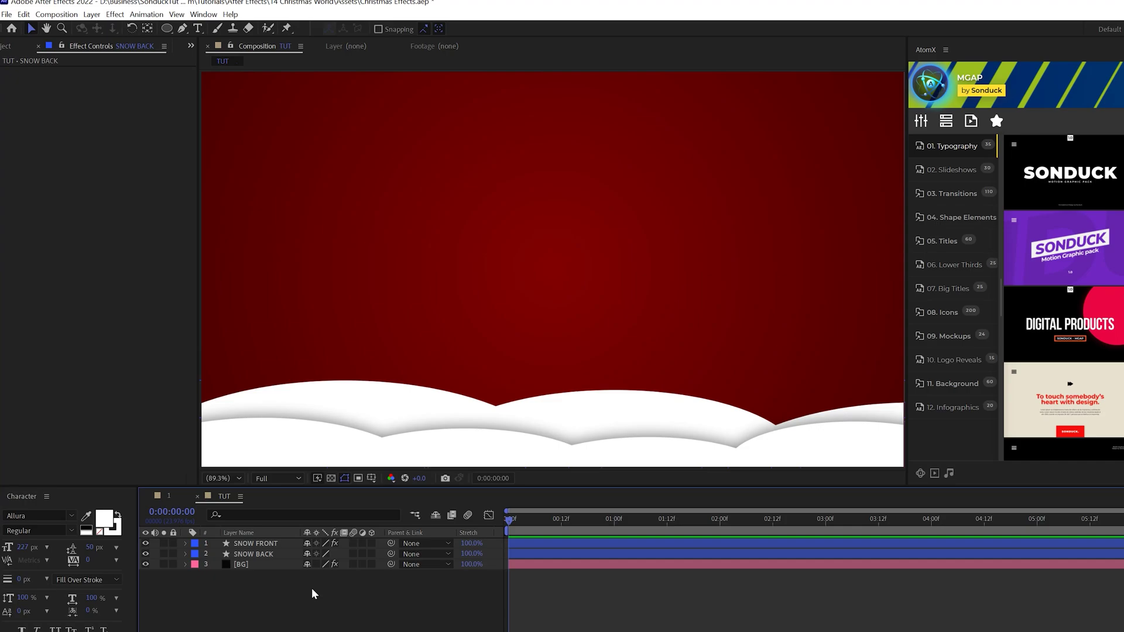
{"action": "left_click", "coordinate": [90, 14]}
{"action": "mouse_move", "coordinate": [112, 28]}
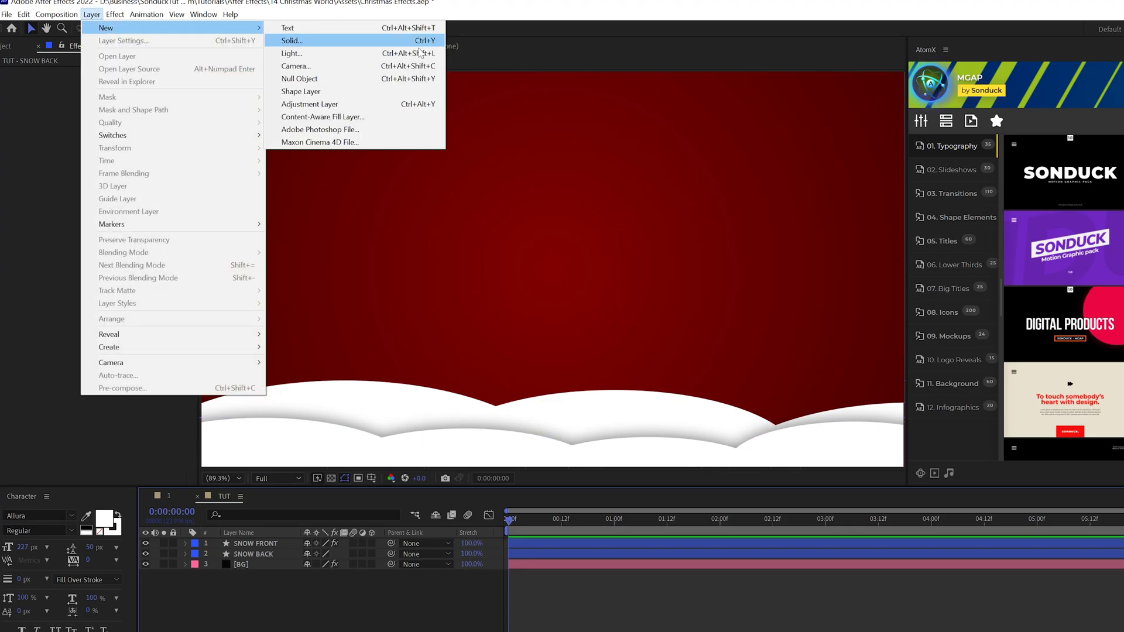
{"action": "left_click", "coordinate": [293, 105]}
{"action": "left_click", "coordinate": [115, 14]}
{"action": "mouse_move", "coordinate": [147, 347]}
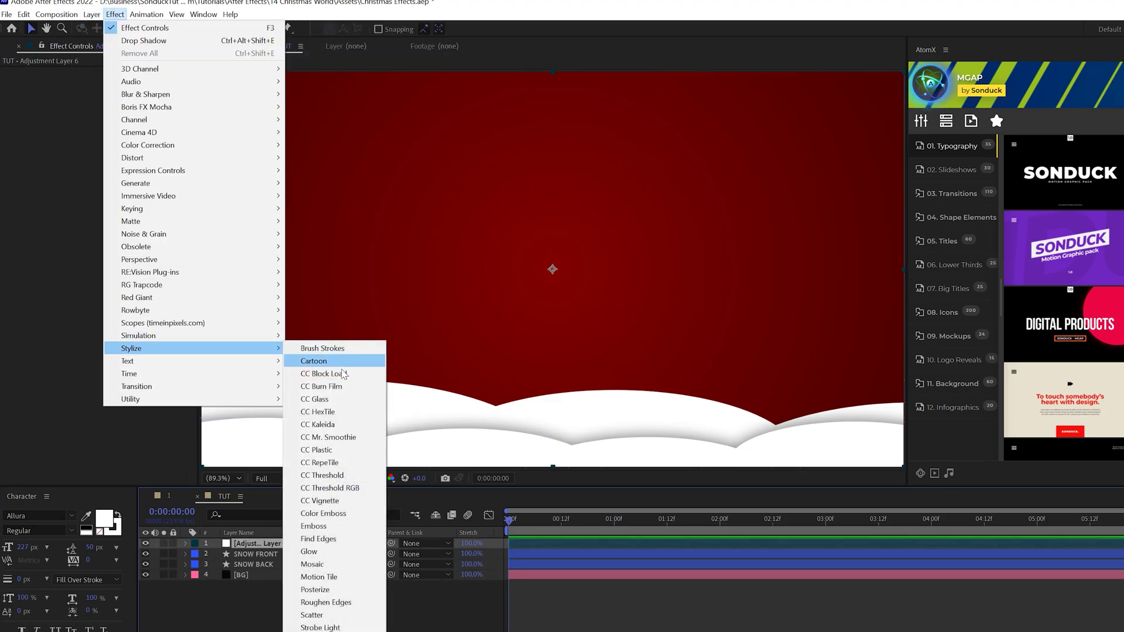
{"action": "left_click", "coordinate": [310, 501]}
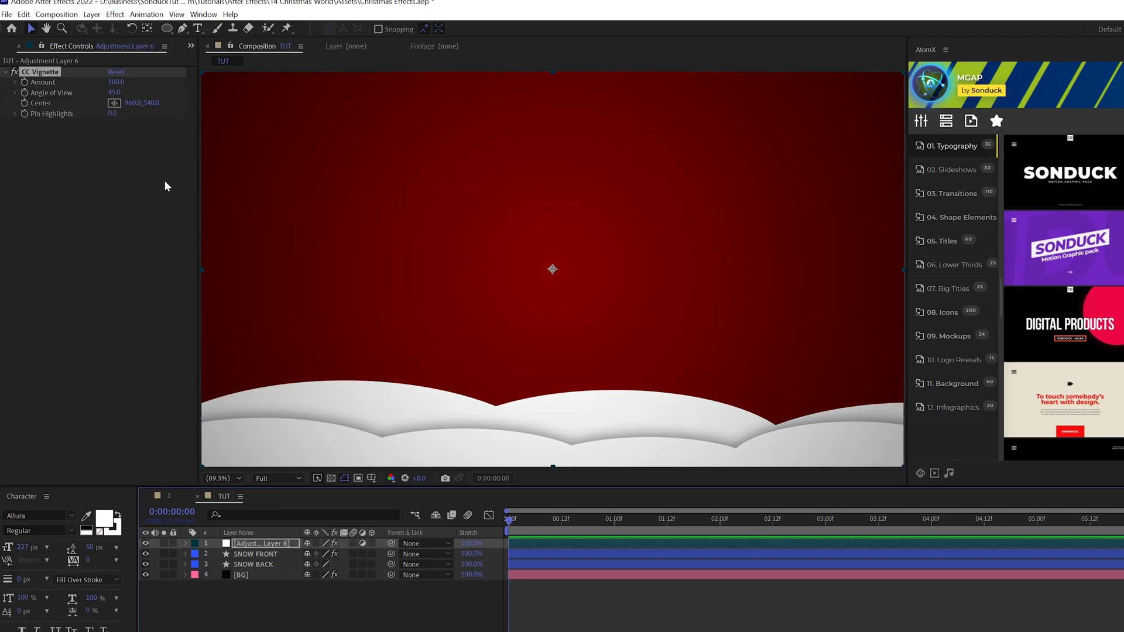
Step: Add Noise at 8% to the adjustment layer, then view composition 1
{"action": "left_click", "coordinate": [115, 14]}
{"action": "mouse_move", "coordinate": [138, 236]}
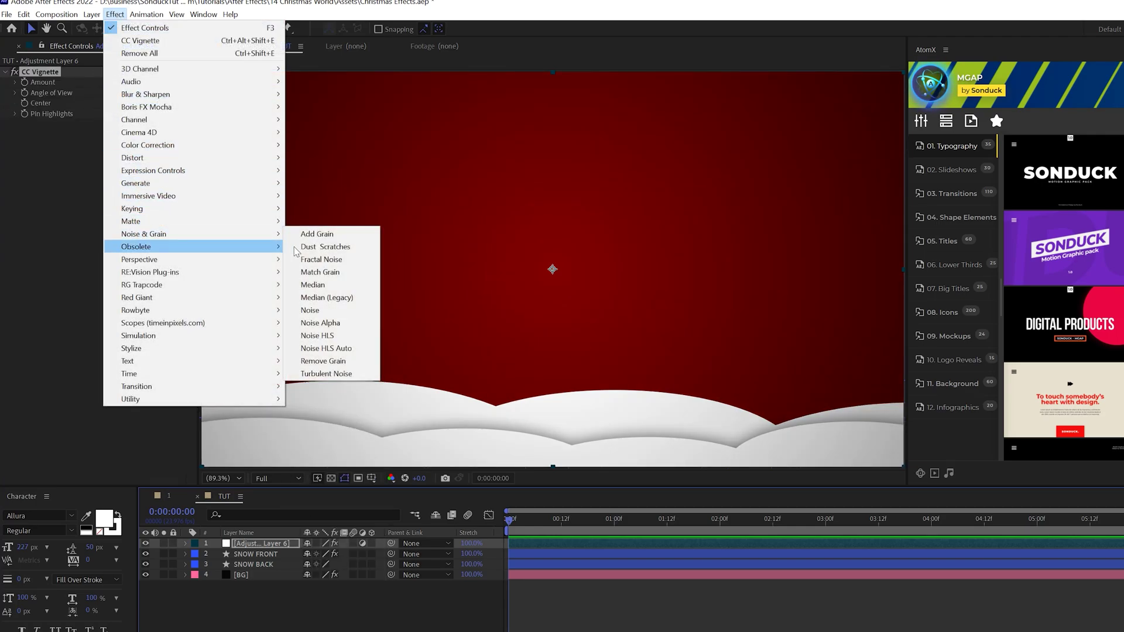
{"action": "left_click", "coordinate": [316, 310]}
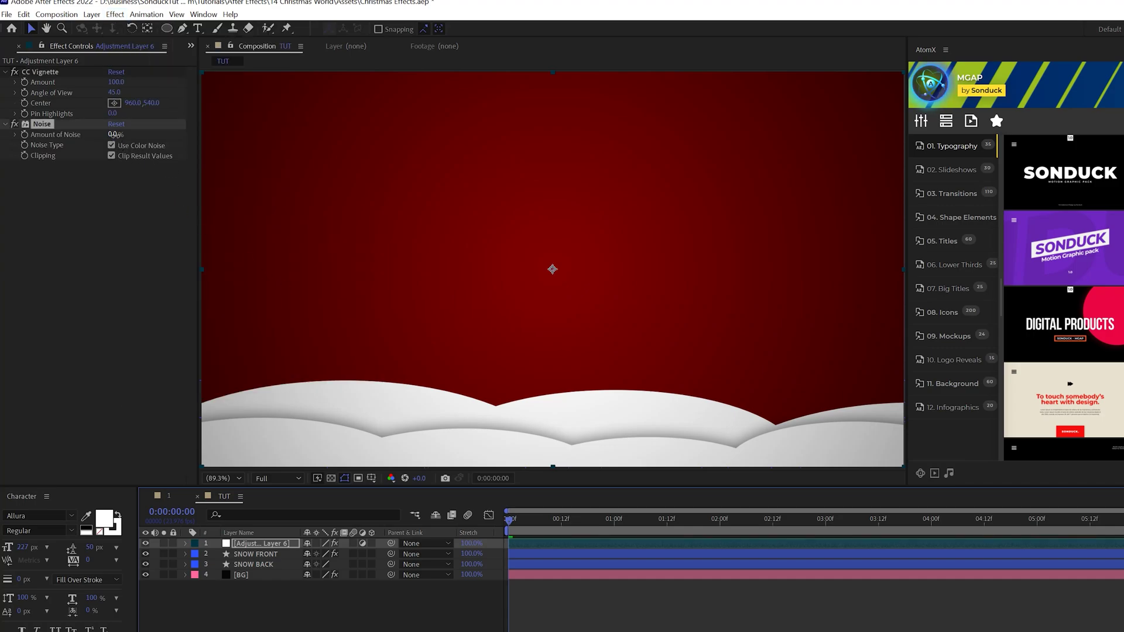
{"action": "type", "text": "8"}
{"action": "key", "text": "Return"}
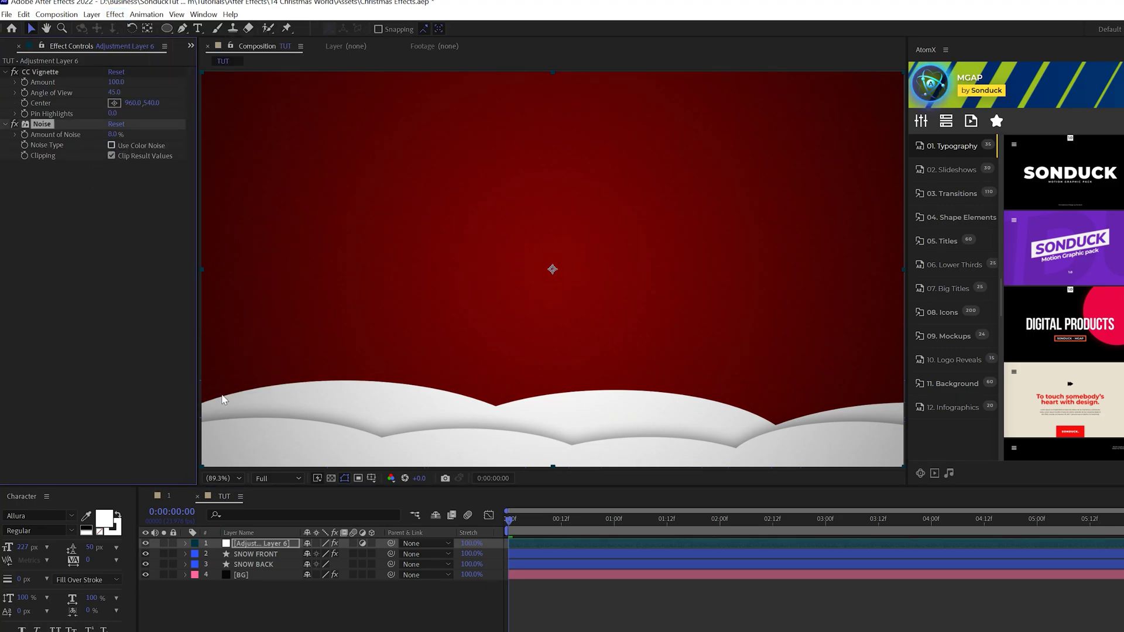
{"action": "left_click", "coordinate": [239, 574]}
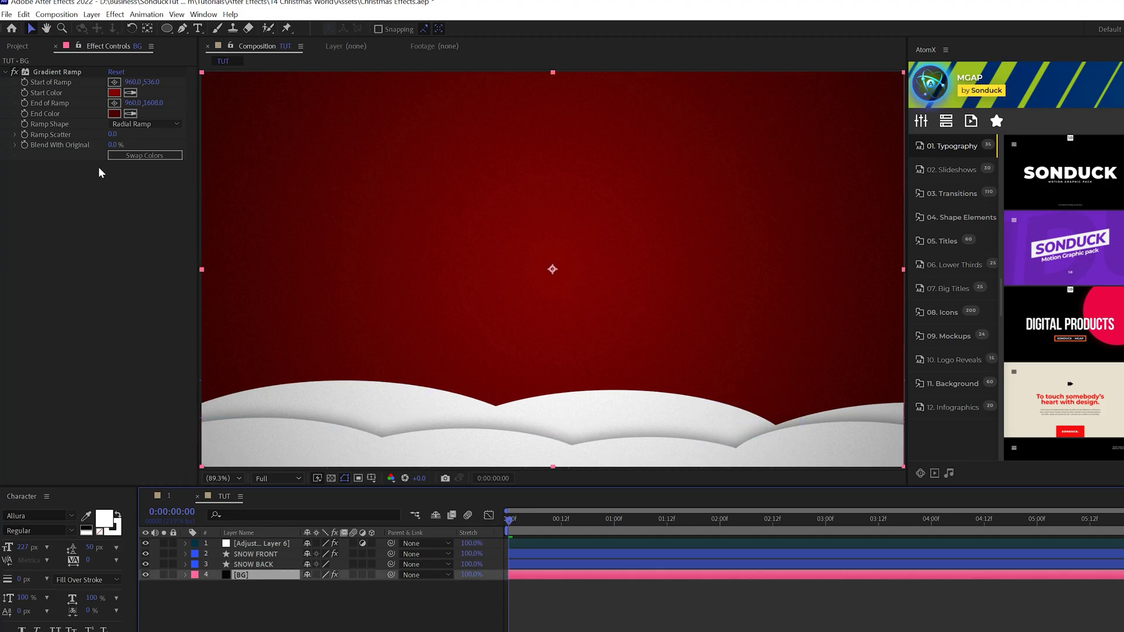
{"action": "left_click", "coordinate": [168, 496]}
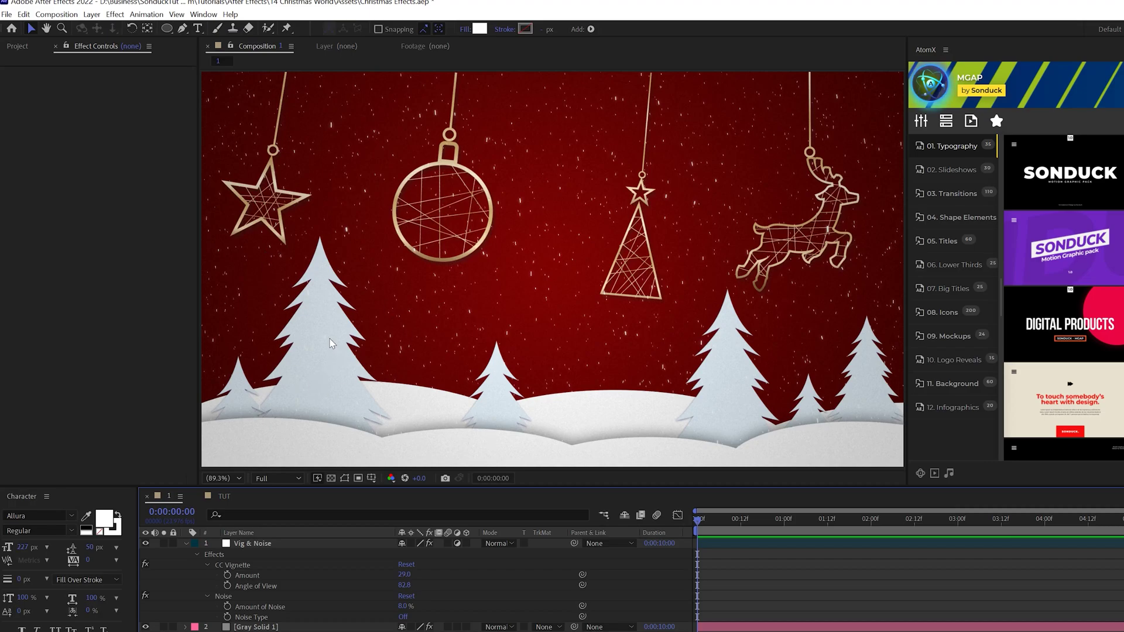
Step: Preview composition 1, then return to TUT with the time at about 02:18
{"action": "key", "text": "space"}
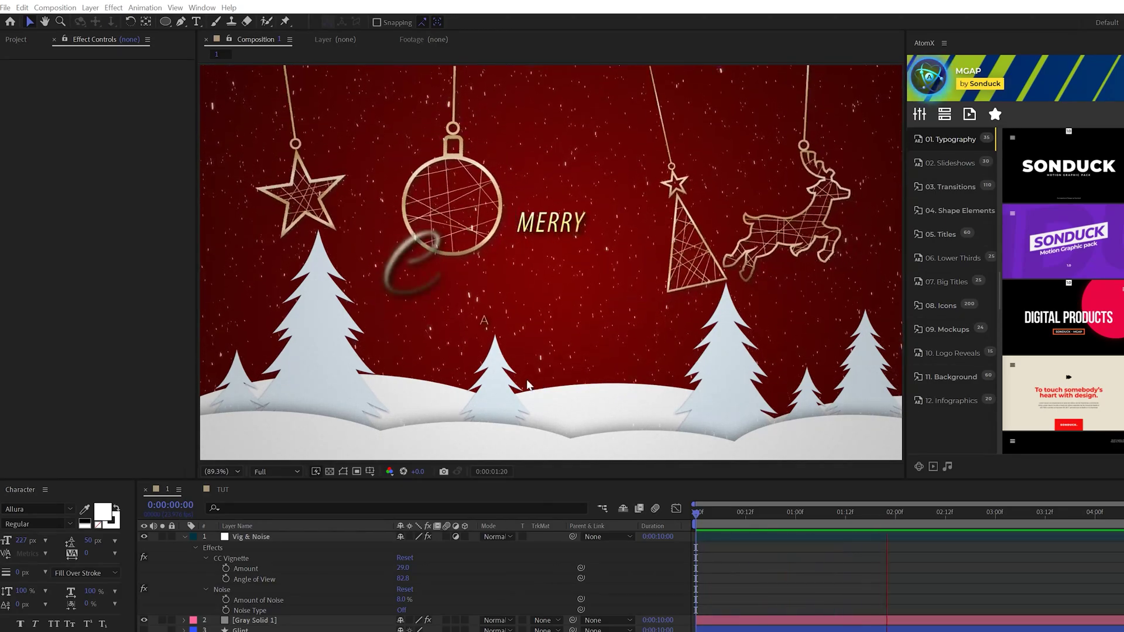
{"action": "left_click", "coordinate": [227, 491]}
{"action": "left_click_drag", "start_coordinate": [540, 517], "coordinate": [834, 524]}
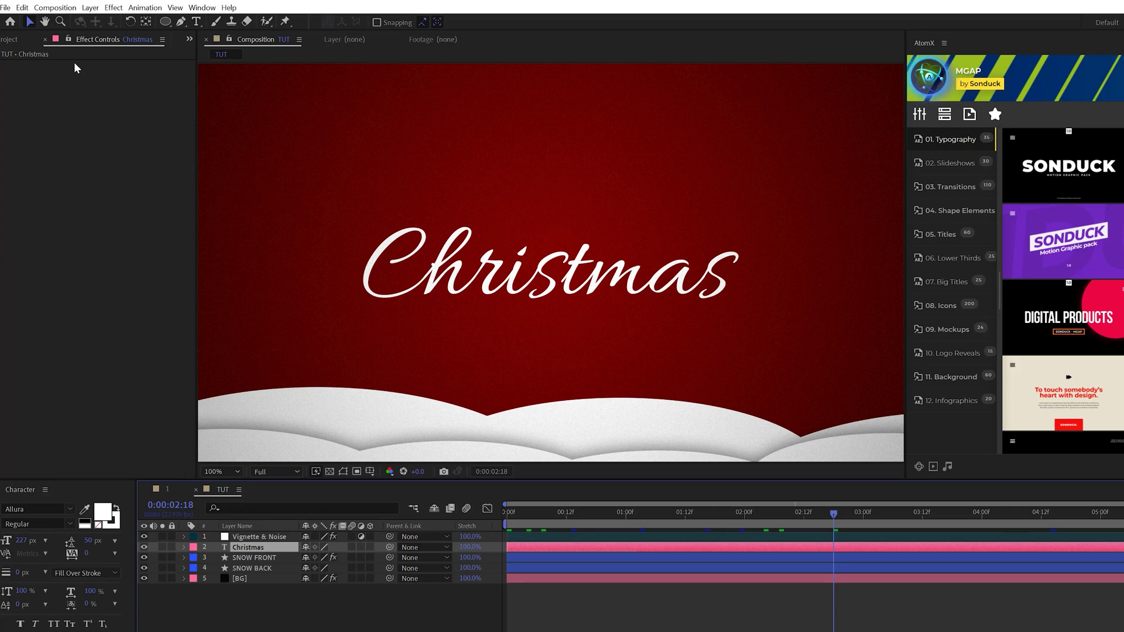
Step: Apply a Gradient Ramp to the title, with start near 960,468 and end at 960,650
{"action": "left_click", "coordinate": [115, 10]}
{"action": "mouse_move", "coordinate": [170, 178]}
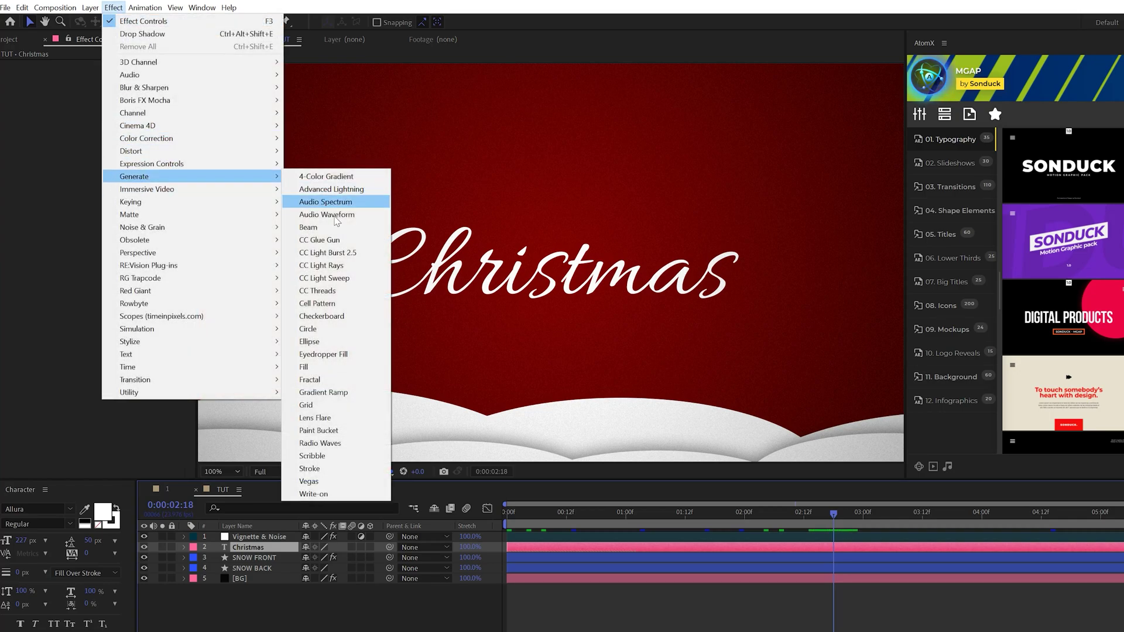
{"action": "left_click", "coordinate": [320, 392]}
{"action": "key", "text": "comma"}
{"action": "key", "text": "comma"}
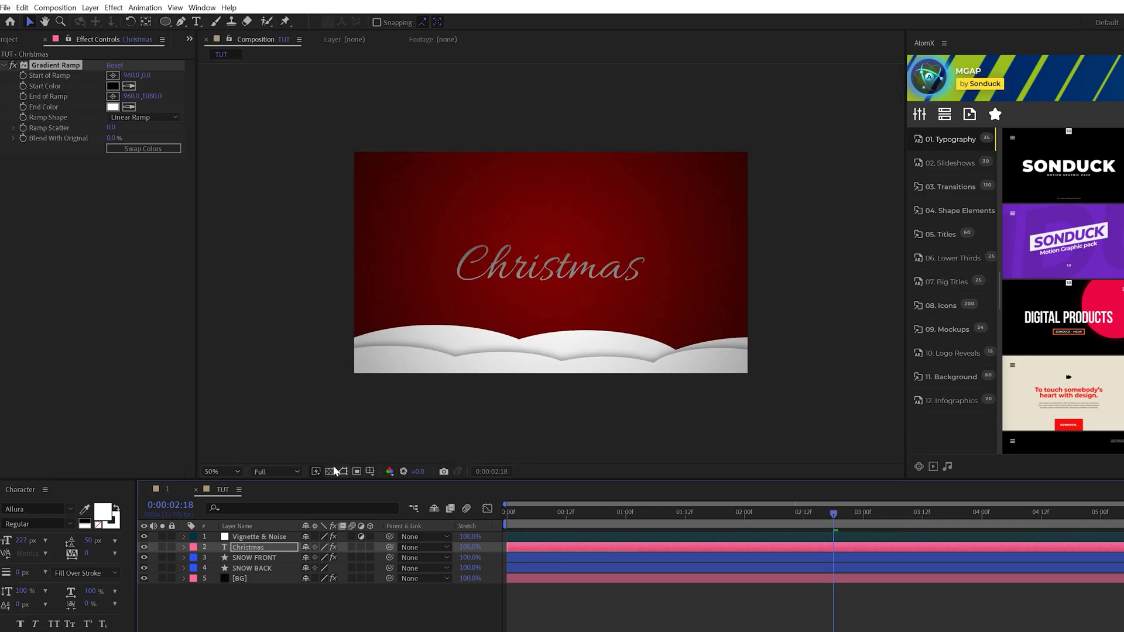
{"action": "left_click", "coordinate": [343, 471]}
{"action": "left_click_drag", "start_coordinate": [548, 154], "coordinate": [561, 197]}
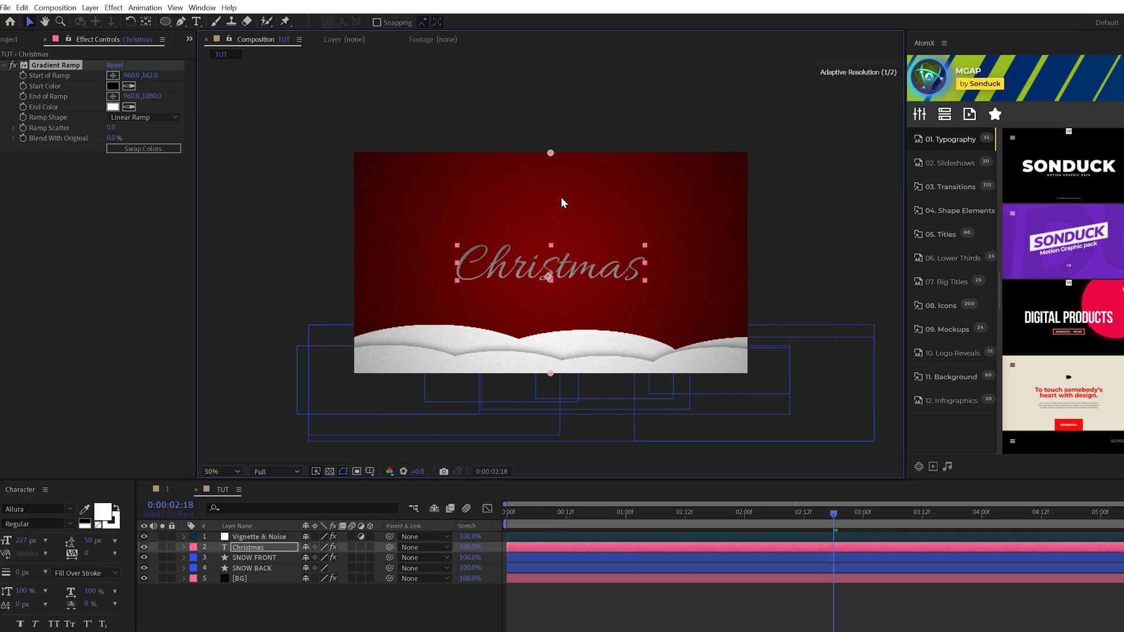
{"action": "left_click_drag", "start_coordinate": [555, 237], "coordinate": [550, 250]}
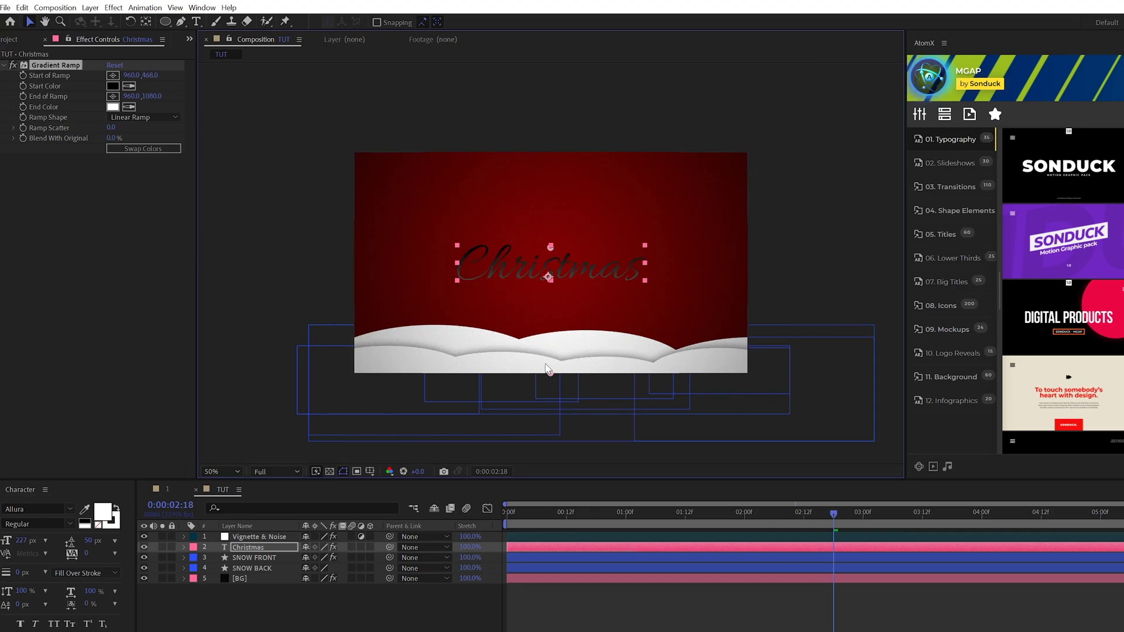
{"action": "left_click_drag", "start_coordinate": [550, 372], "coordinate": [553, 287]}
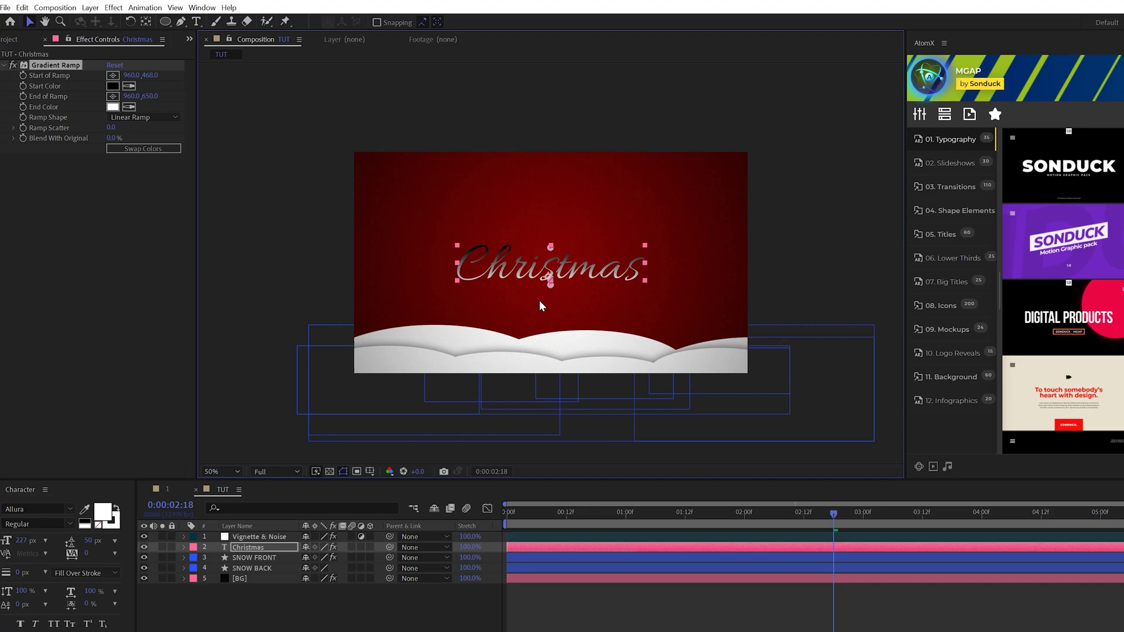
{"action": "key", "text": "period"}
Step: Set the ramp's start colour to light beige CFB495 and its end colour to dark brown
{"action": "left_click", "coordinate": [113, 86]}
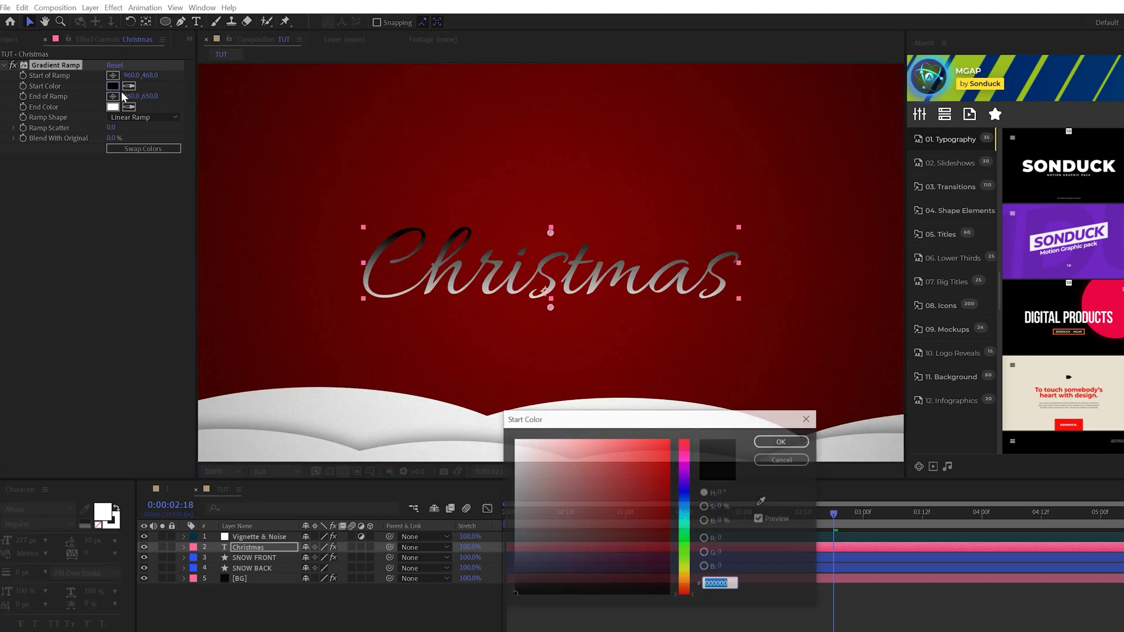
{"action": "mouse_move", "coordinate": [682, 582]}
{"action": "left_mouse_down"}
{"action": "mouse_move", "coordinate": [684, 573]}
{"action": "mouse_move", "coordinate": [682, 587]}
{"action": "left_mouse_up"}
{"action": "left_click_drag", "start_coordinate": [632, 523], "coordinate": [556, 467]}
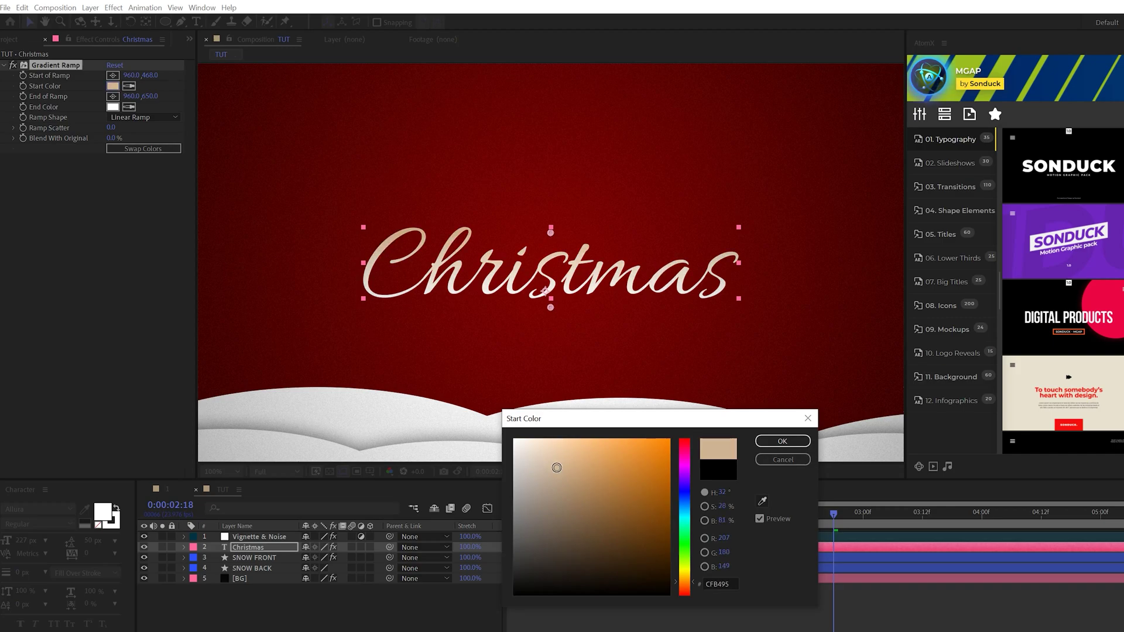
{"action": "left_click", "coordinate": [782, 441]}
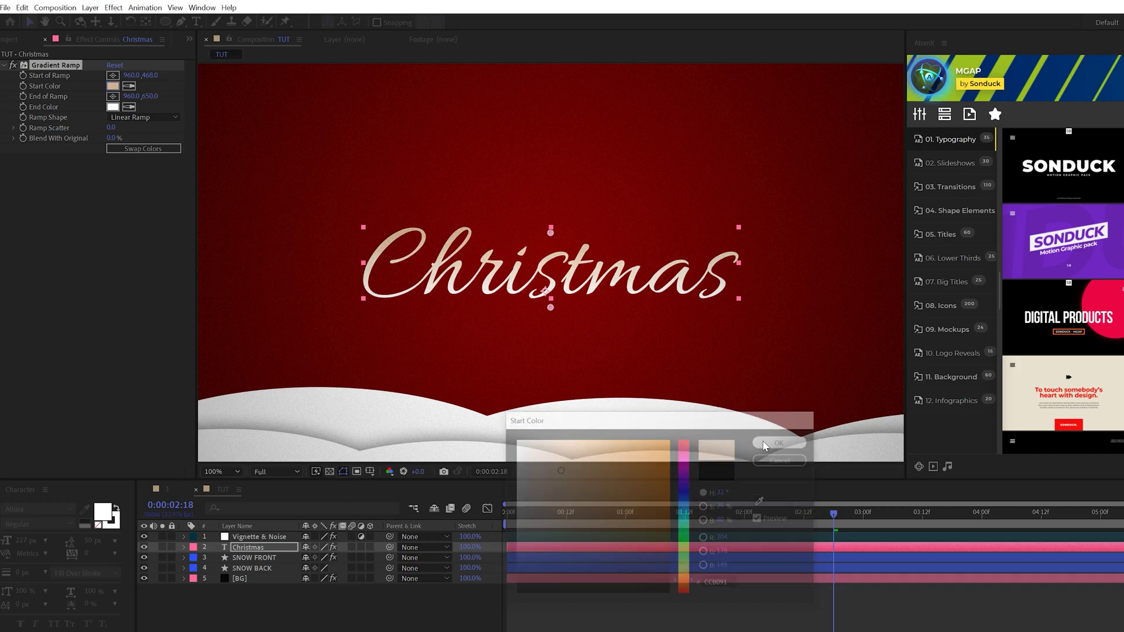
{"action": "left_click", "coordinate": [112, 107]}
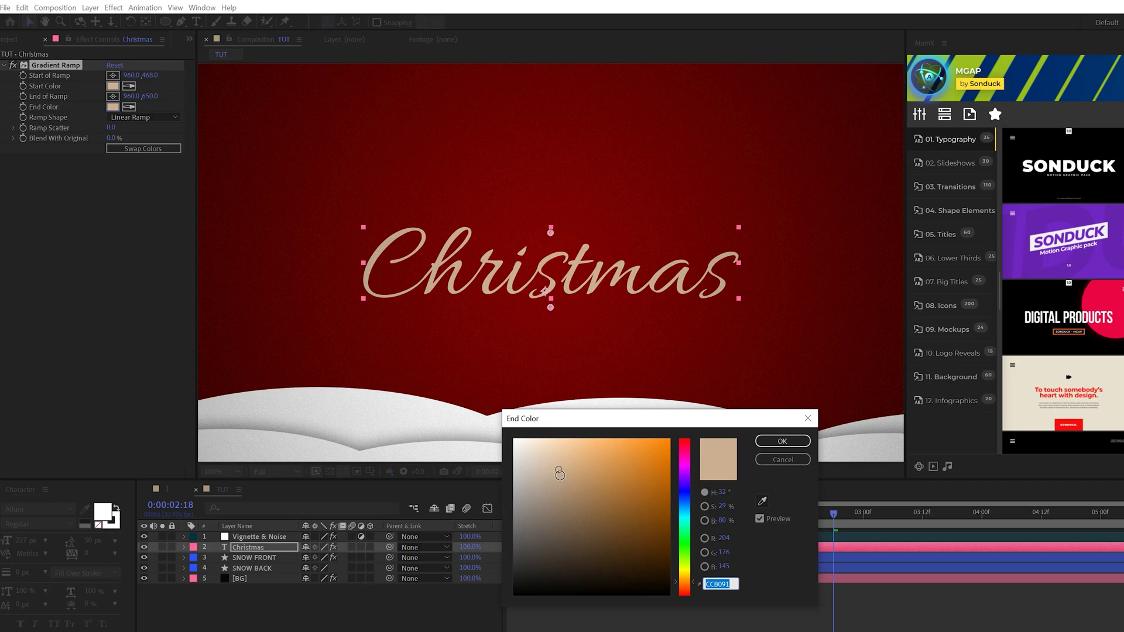
{"action": "left_click", "coordinate": [565, 493]}
{"action": "left_click_drag", "start_coordinate": [566, 492], "coordinate": [594, 528]}
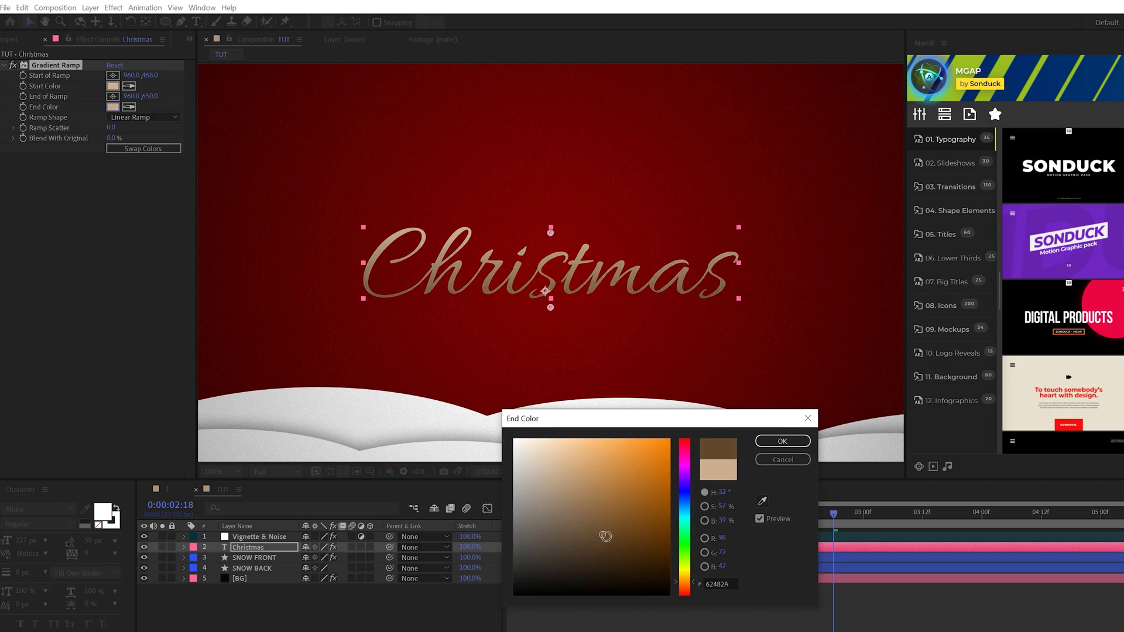
Step: Confirm the brown end colour and add CC Light Sweep, centred on the letter C
{"action": "left_click", "coordinate": [784, 441]}
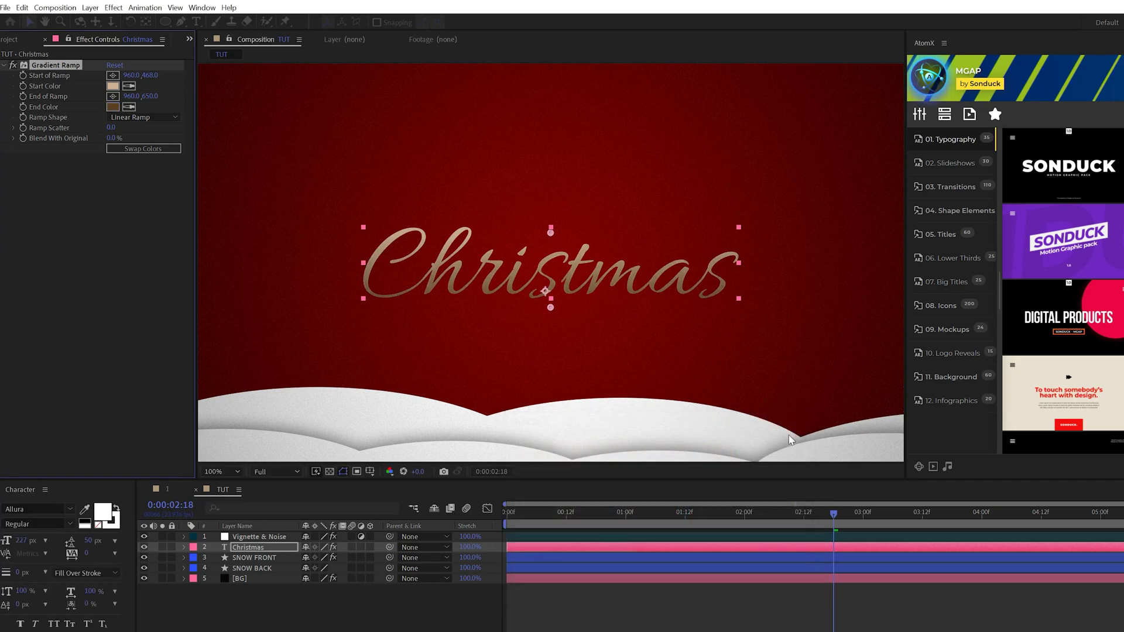
{"action": "left_click", "coordinate": [112, 9]}
{"action": "mouse_move", "coordinate": [252, 177]}
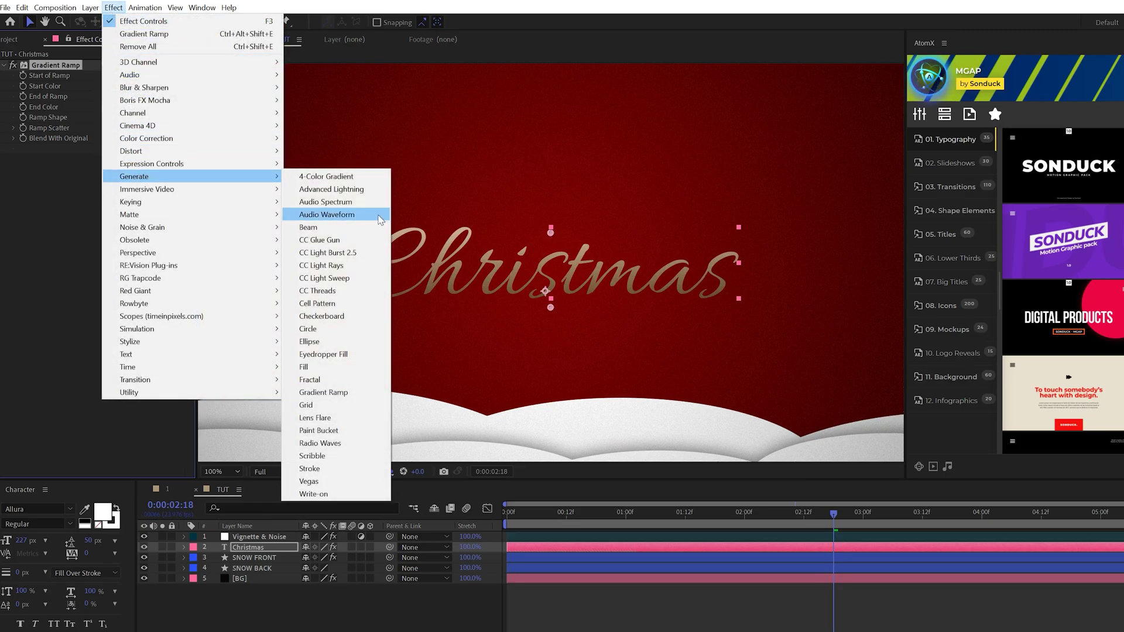
{"action": "left_click", "coordinate": [339, 278]}
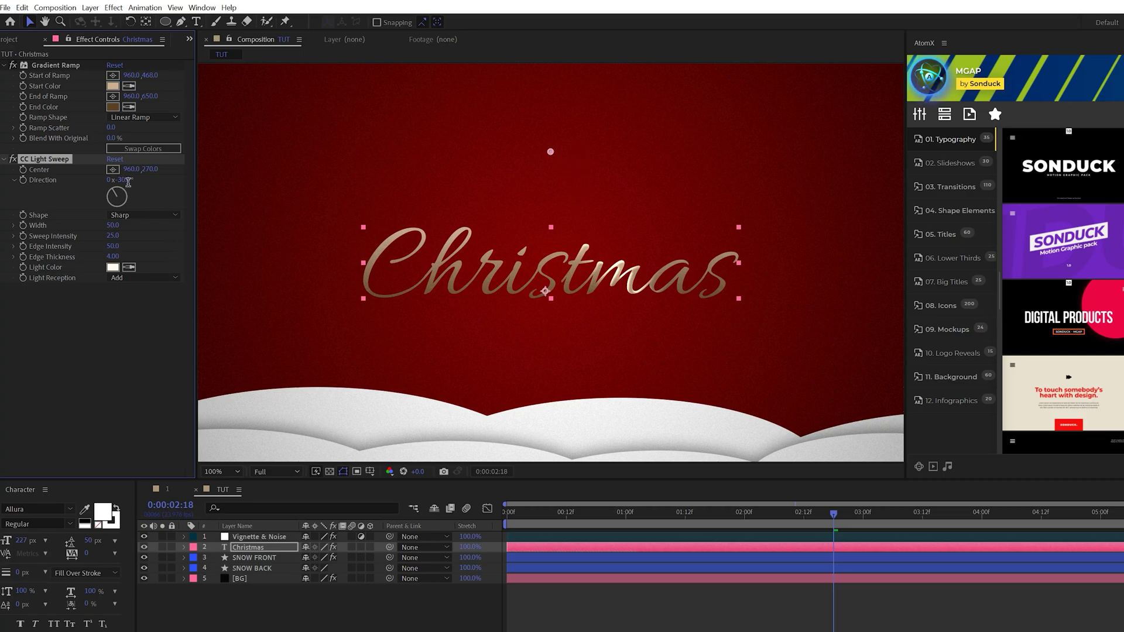
{"action": "key", "text": "Return"}
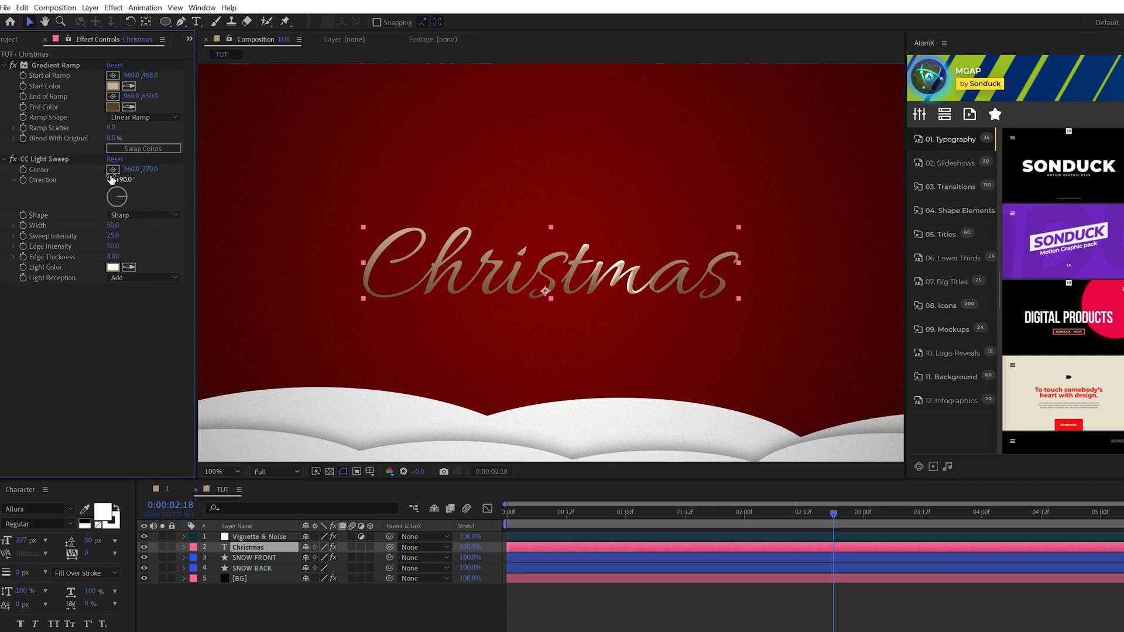
{"action": "left_click", "coordinate": [125, 180]}
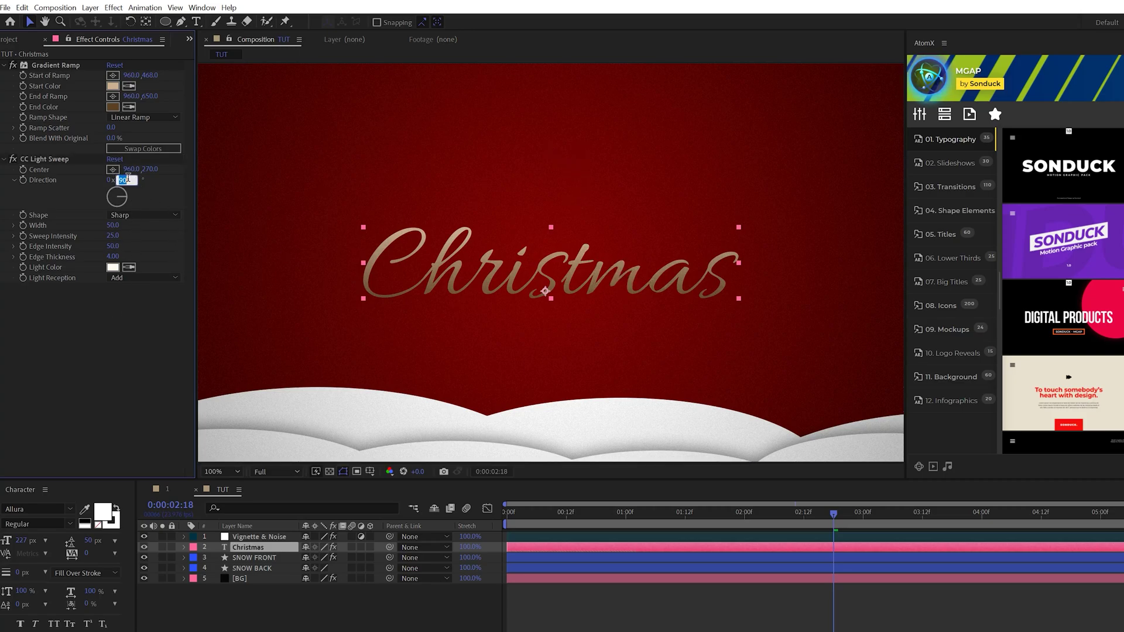
{"action": "left_click", "coordinate": [45, 157]}
{"action": "left_click_drag", "start_coordinate": [567, 164], "coordinate": [504, 187]}
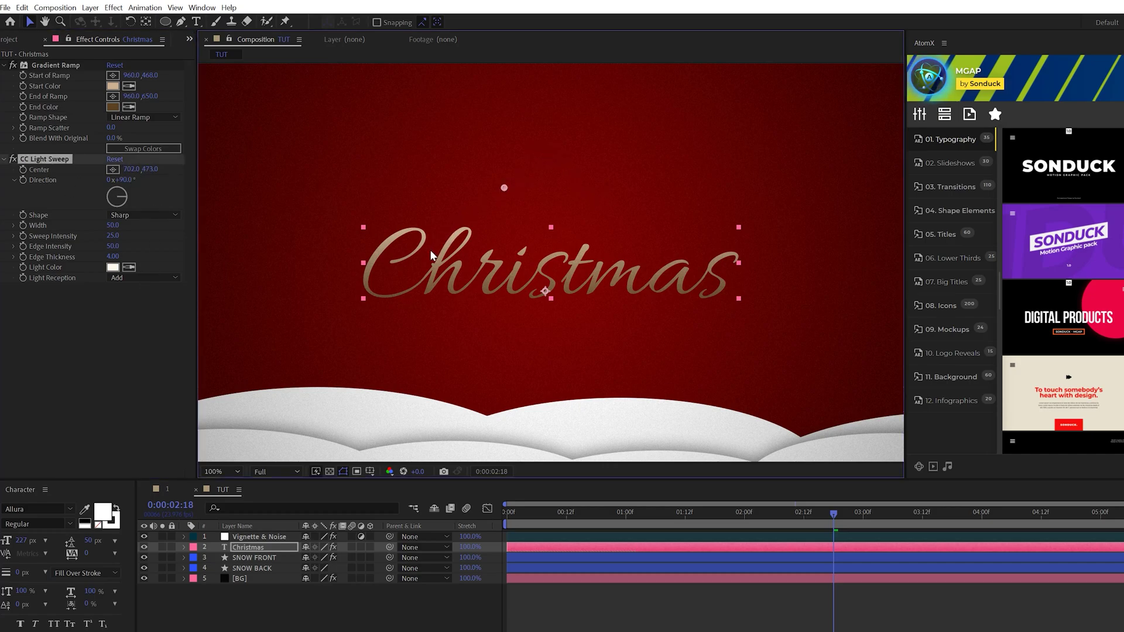
{"action": "mouse_move", "coordinate": [485, 228]}
{"action": "left_mouse_down"}
{"action": "mouse_move", "coordinate": [477, 220]}
{"action": "mouse_move", "coordinate": [422, 240]}
{"action": "left_mouse_up"}
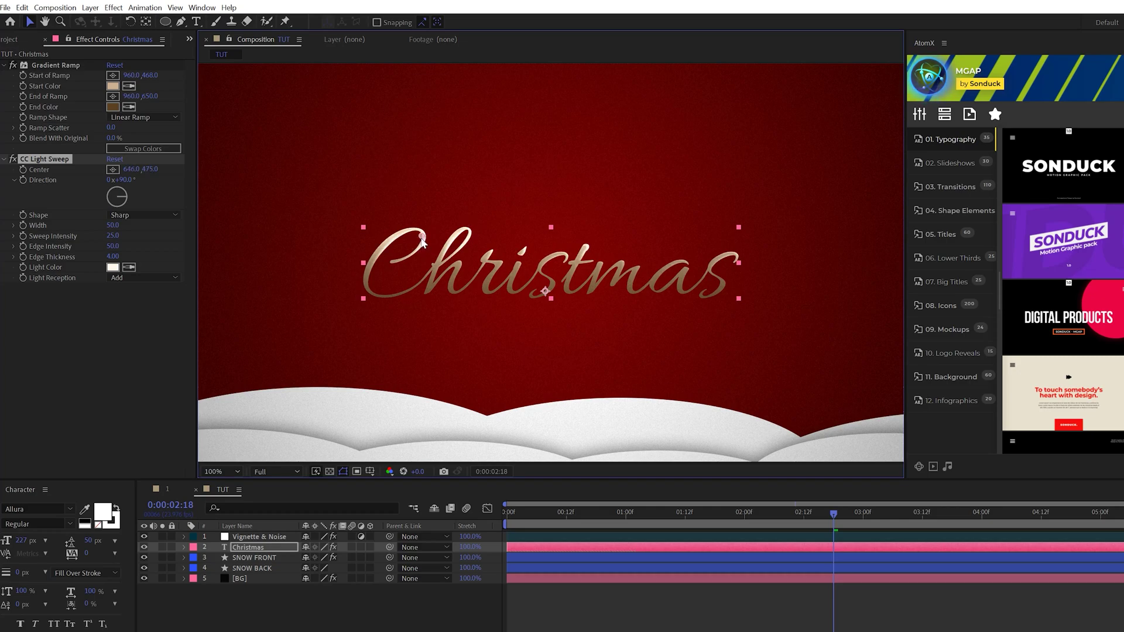
Step: Make the sweep shape Smooth with width 120, then adjust its direction and centre
{"action": "left_click", "coordinate": [136, 215]}
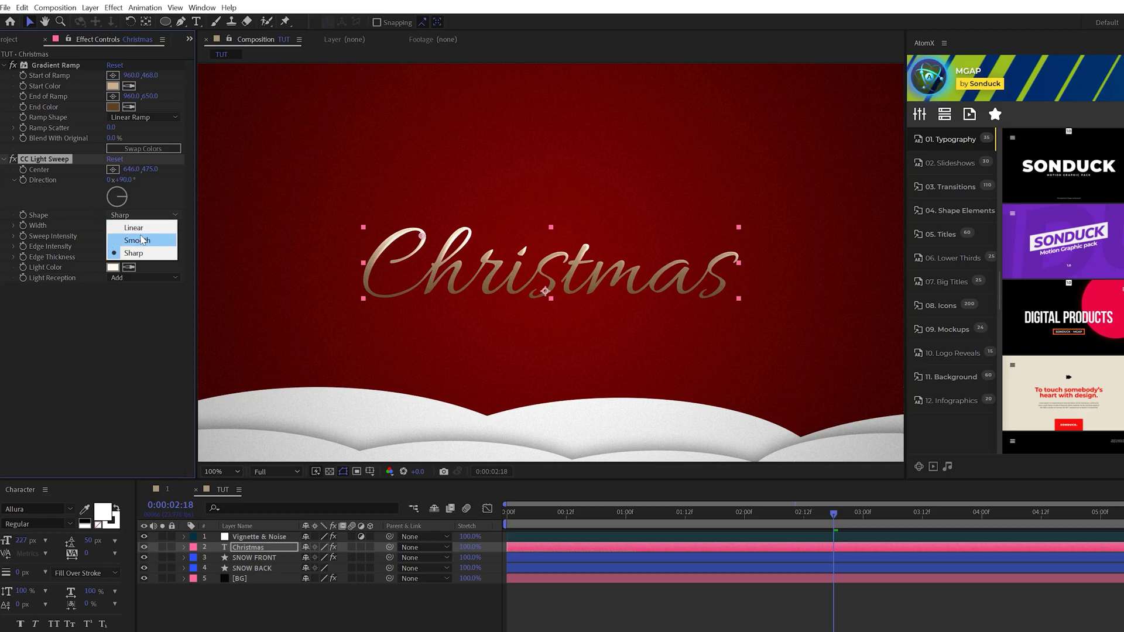
{"action": "left_click", "coordinate": [139, 240]}
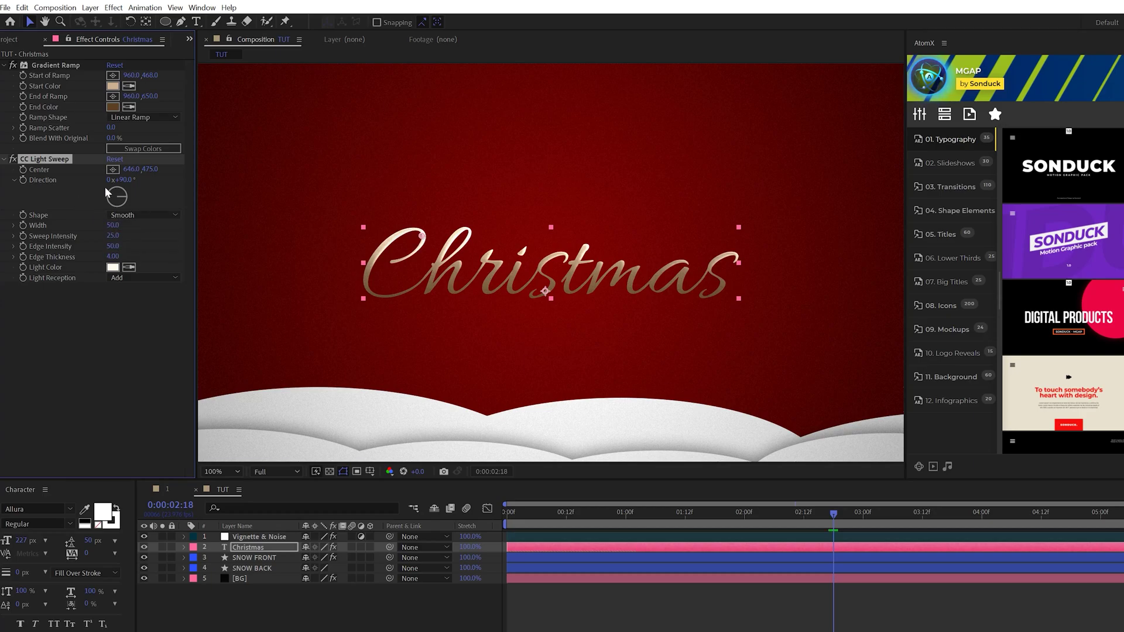
{"action": "type", "text": "120"}
{"action": "key", "text": "Return"}
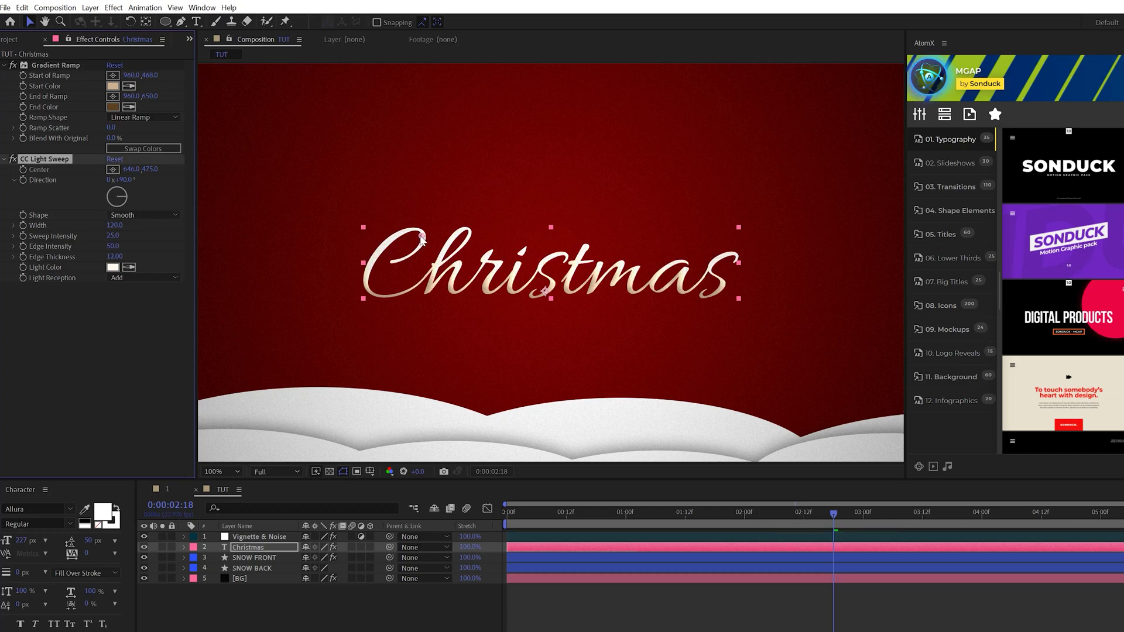
{"action": "left_click_drag", "start_coordinate": [421, 236], "coordinate": [397, 211]}
{"action": "left_click_drag", "start_coordinate": [130, 181], "coordinate": [138, 179]}
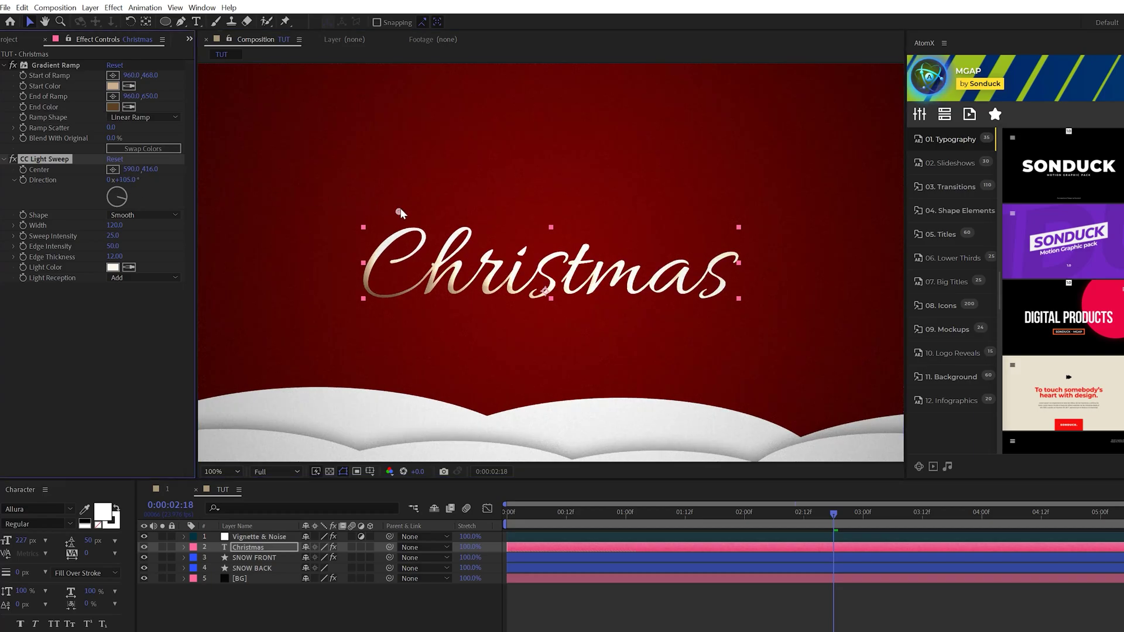
{"action": "left_click_drag", "start_coordinate": [399, 212], "coordinate": [364, 156]}
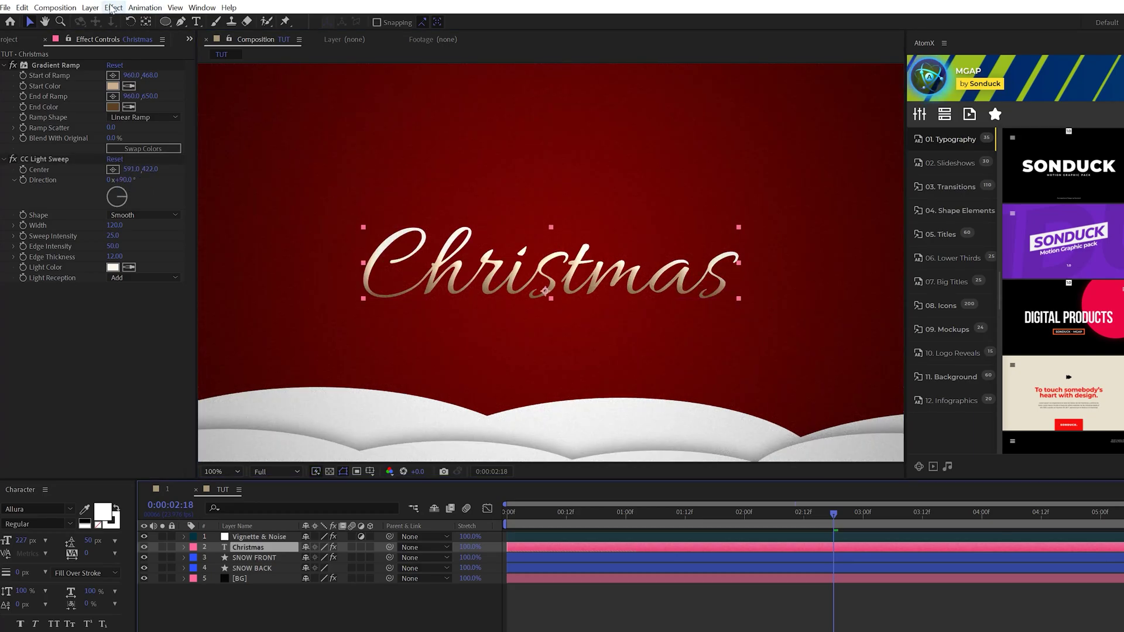
Step: Add a Bevel Alpha edge to the Christmas title
{"action": "left_click", "coordinate": [113, 7]}
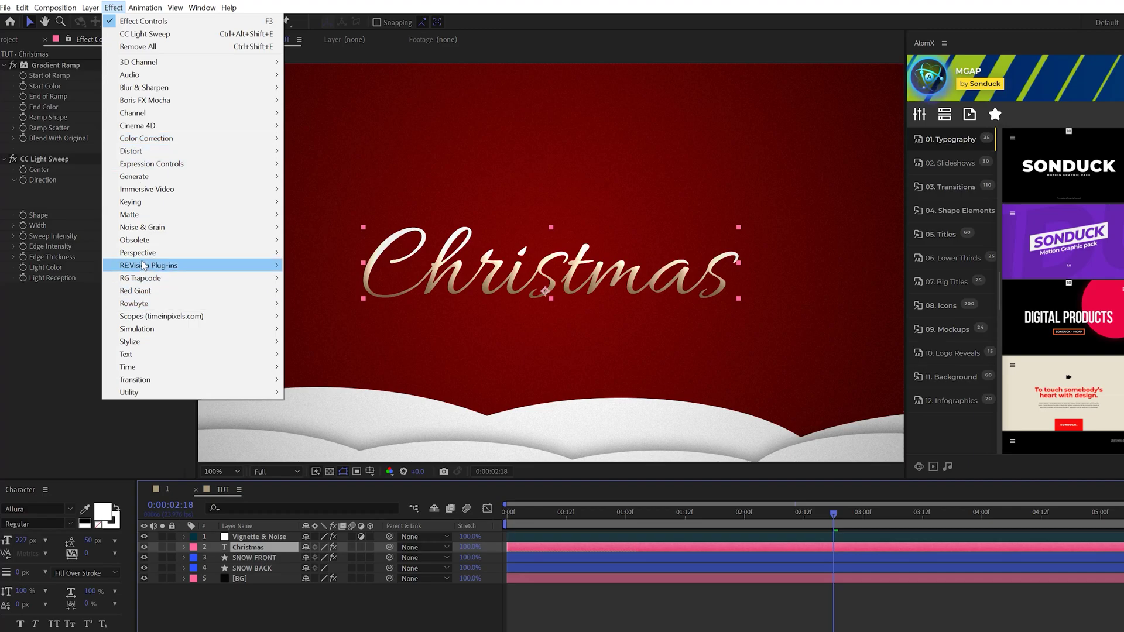
{"action": "mouse_move", "coordinate": [141, 258]}
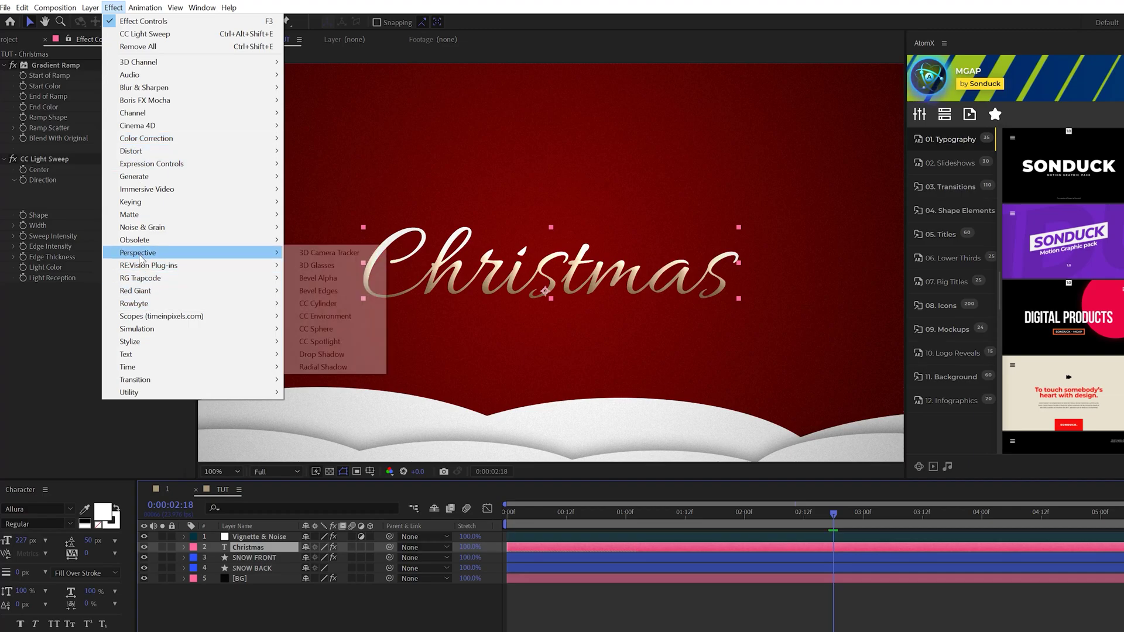
{"action": "left_click", "coordinate": [319, 278]}
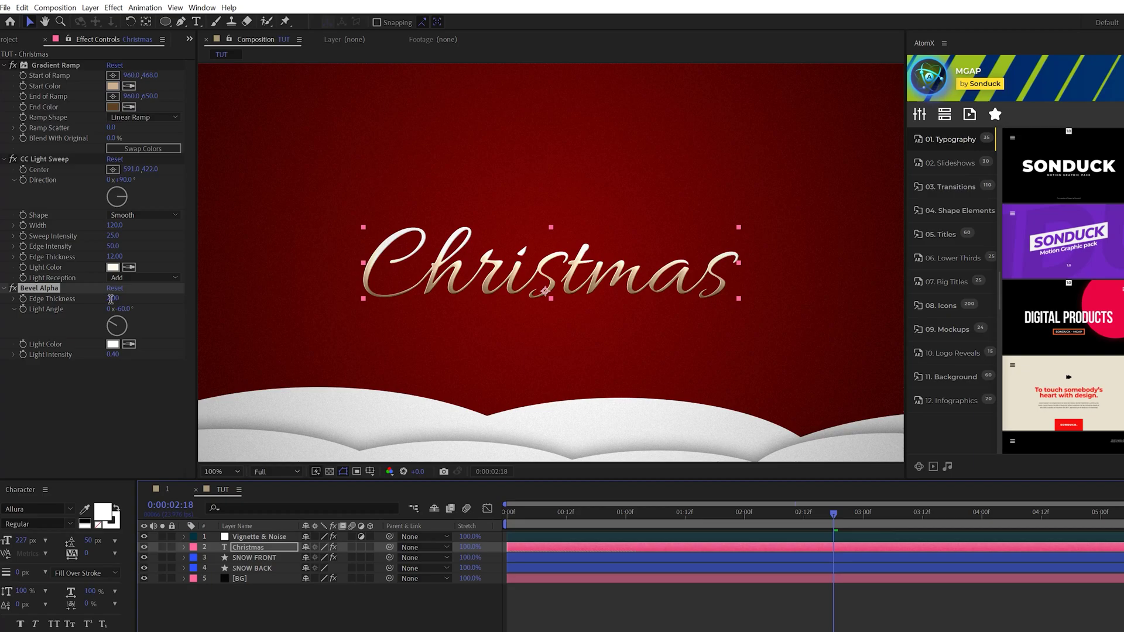
{"action": "left_click", "coordinate": [97, 435]}
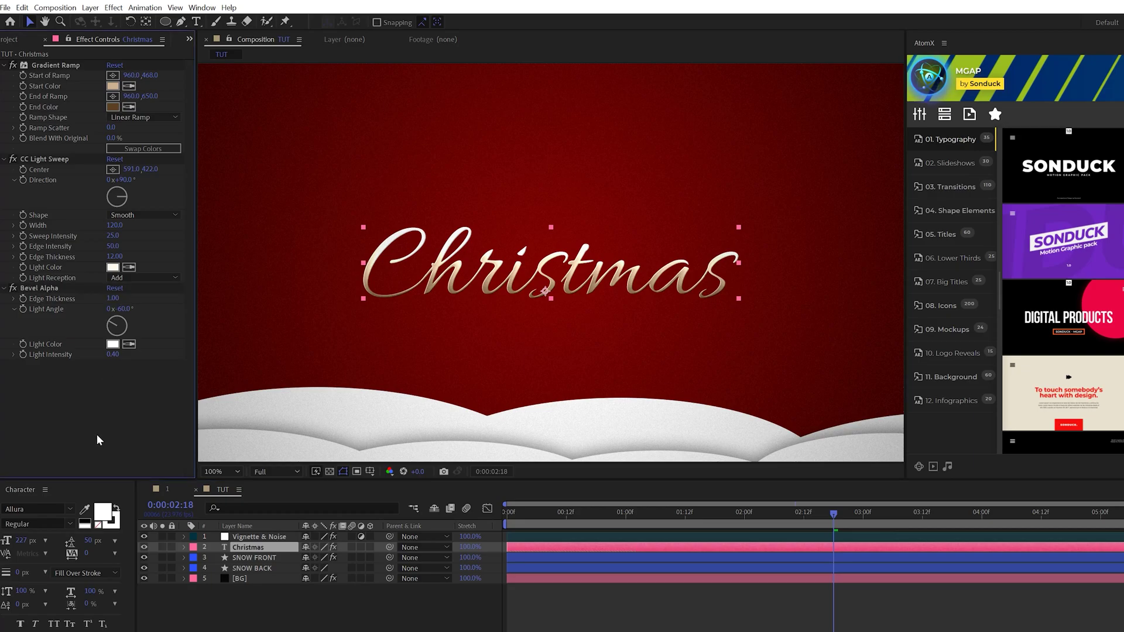
Step: Add a Drop Shadow with distance 2 and opacity raised to 70%
{"action": "left_click", "coordinate": [113, 7]}
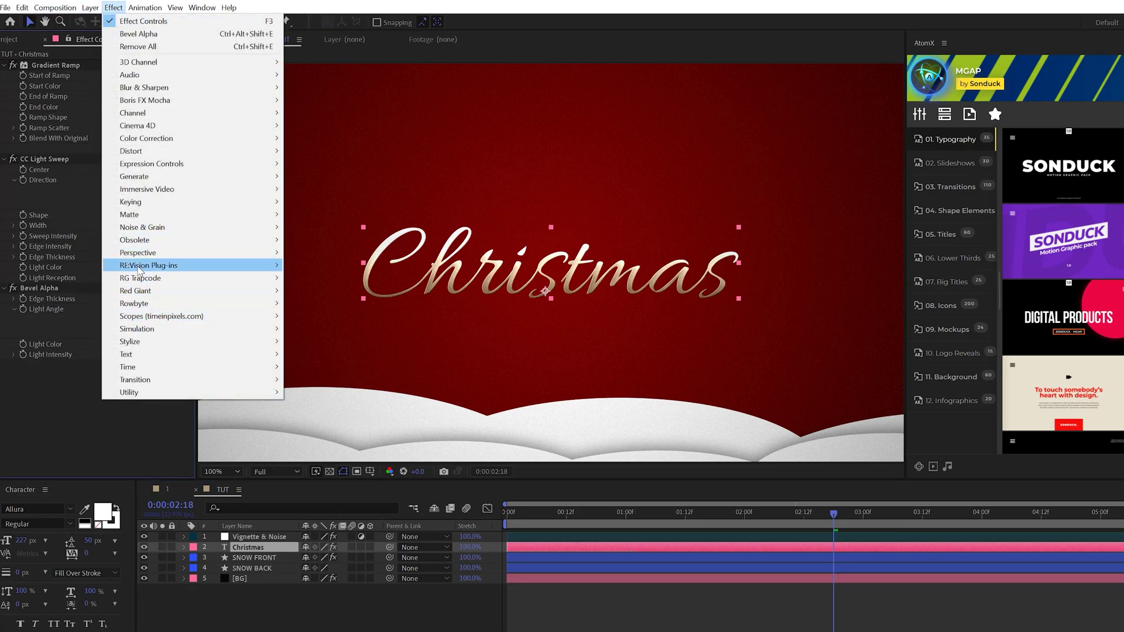
{"action": "mouse_move", "coordinate": [145, 255]}
{"action": "left_click", "coordinate": [329, 355]}
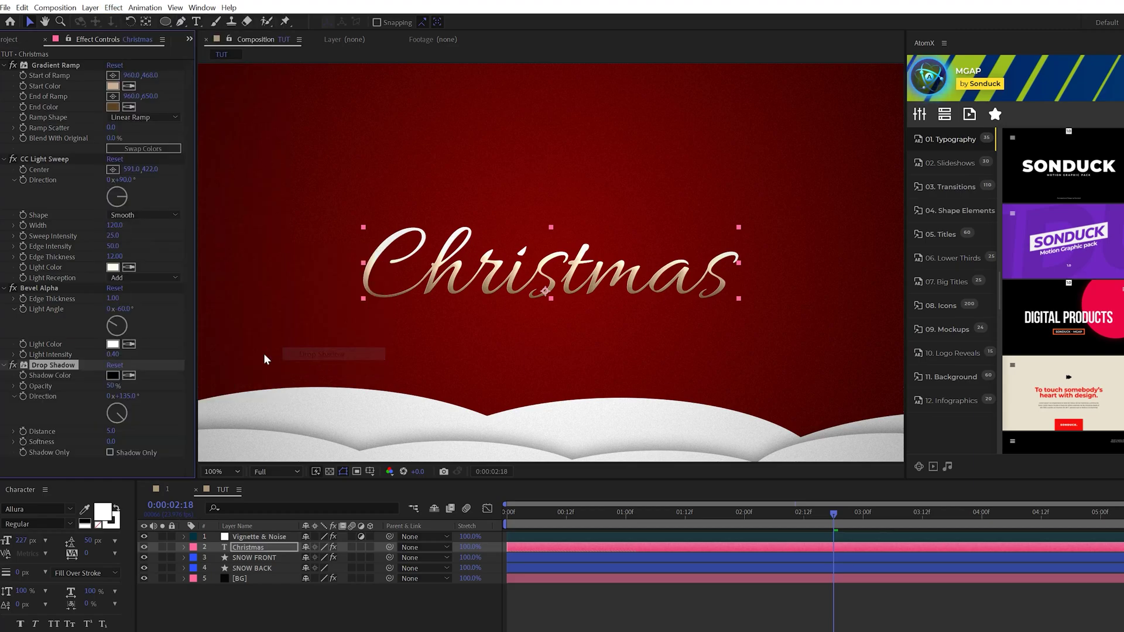
{"action": "left_click", "coordinate": [111, 431]}
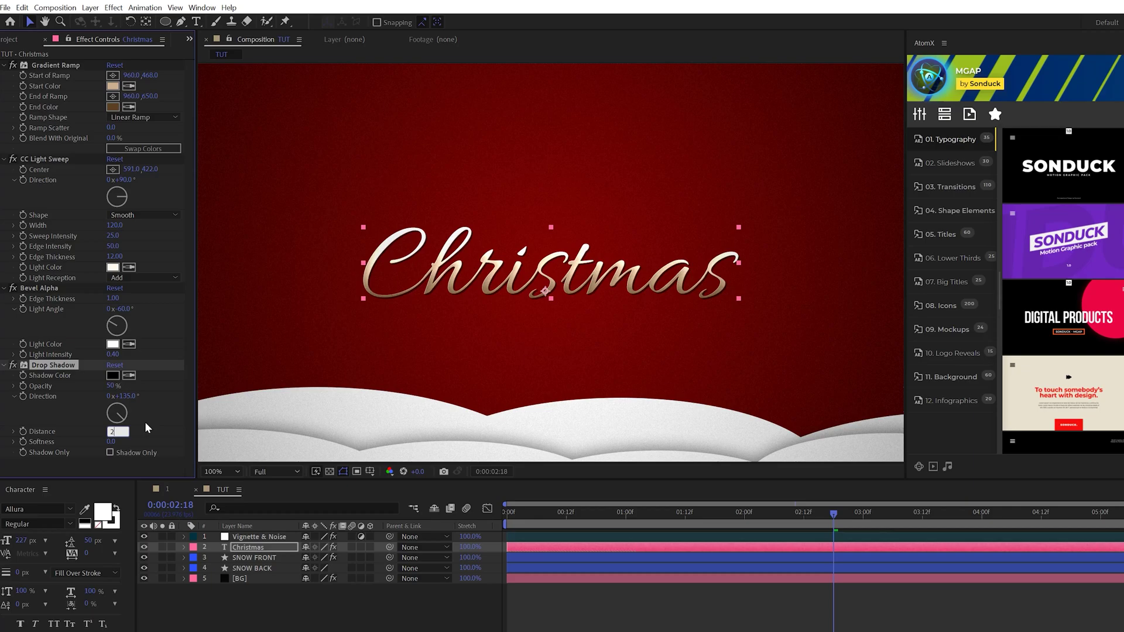
{"action": "type", "text": "2"}
{"action": "key", "text": "Return"}
{"action": "left_click_drag", "start_coordinate": [121, 387], "coordinate": [130, 388]}
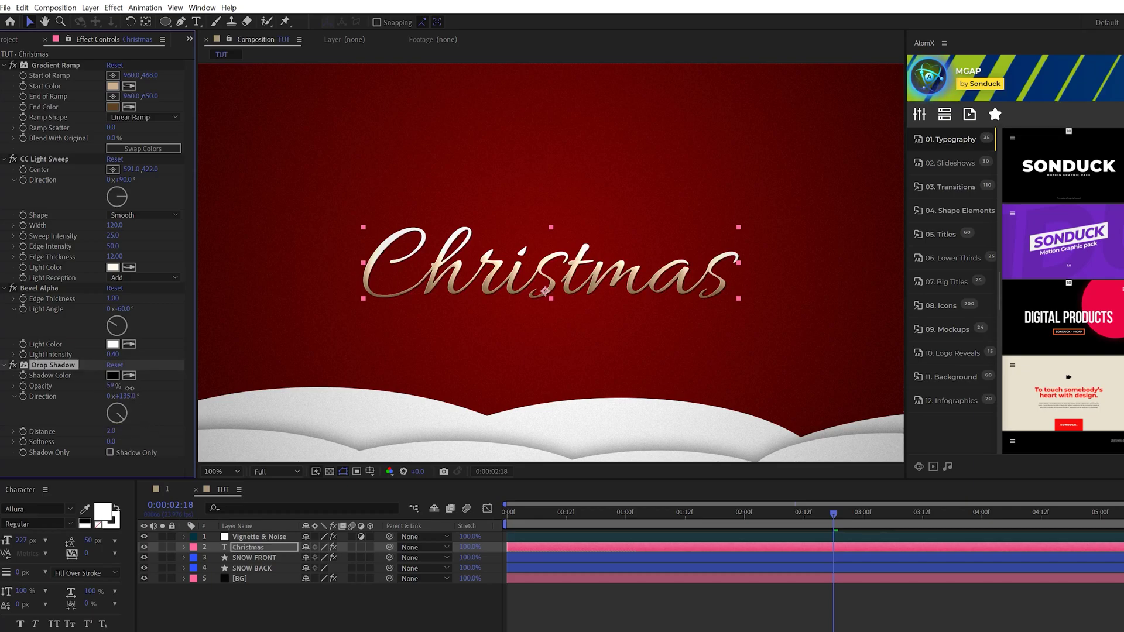
Step: Duplicate the drop shadow, set the copy's softness to 49, and return to frame 0
{"action": "key", "text": "ctrl+d"}
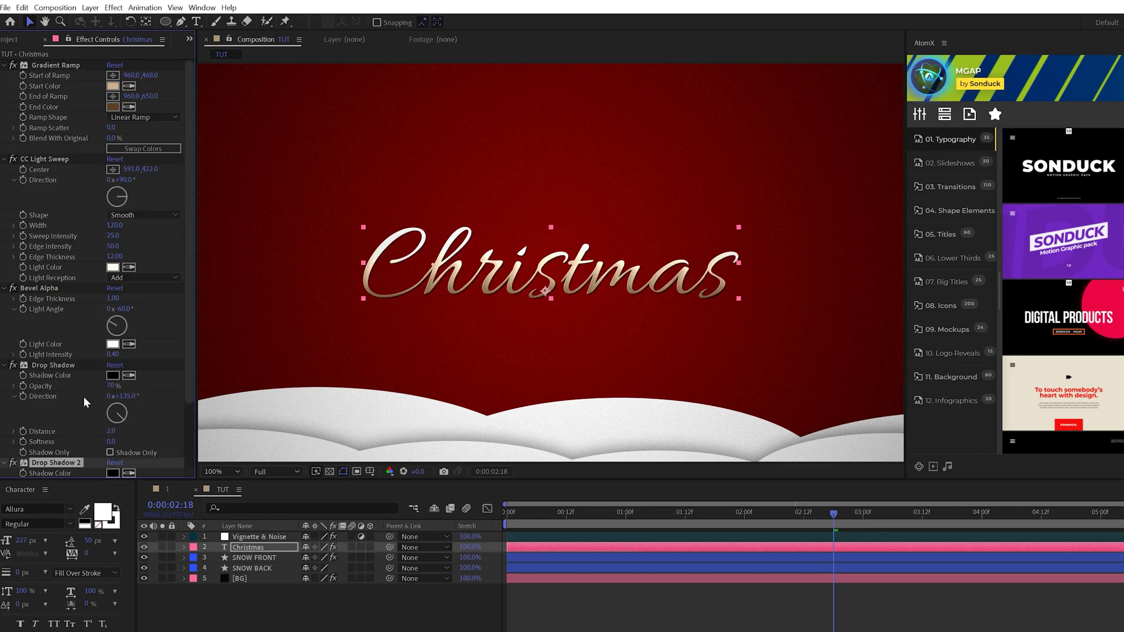
{"action": "scroll", "coordinate": [81, 422], "scroll_direction": "down", "scroll_amount": 3}
{"action": "left_click_drag", "start_coordinate": [127, 463], "coordinate": [155, 444]}
{"action": "left_click", "coordinate": [155, 444]}
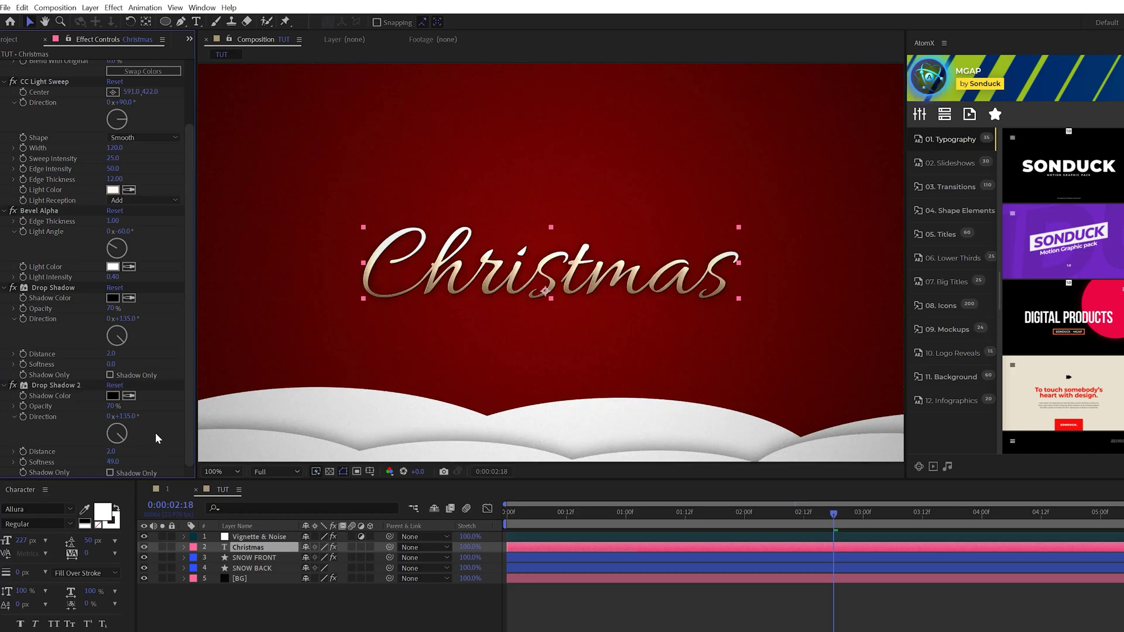
{"action": "left_click_drag", "start_coordinate": [559, 512], "coordinate": [476, 516]}
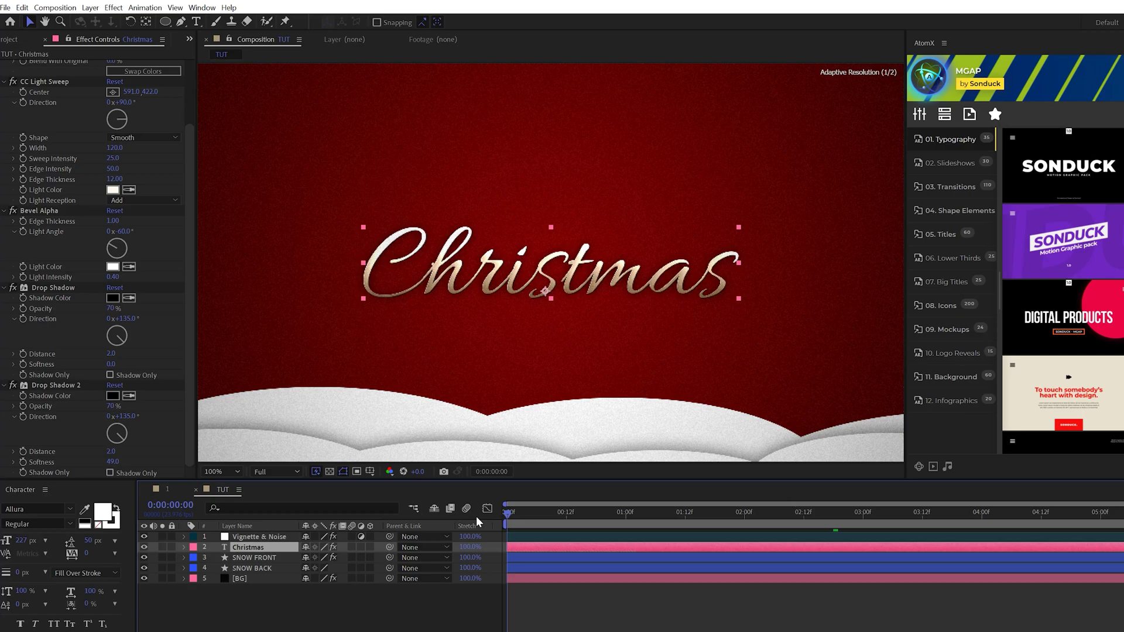
Step: Add a text animator with Opacity 0% and Blur 38 to the Christmas title
{"action": "left_click", "coordinate": [184, 547]}
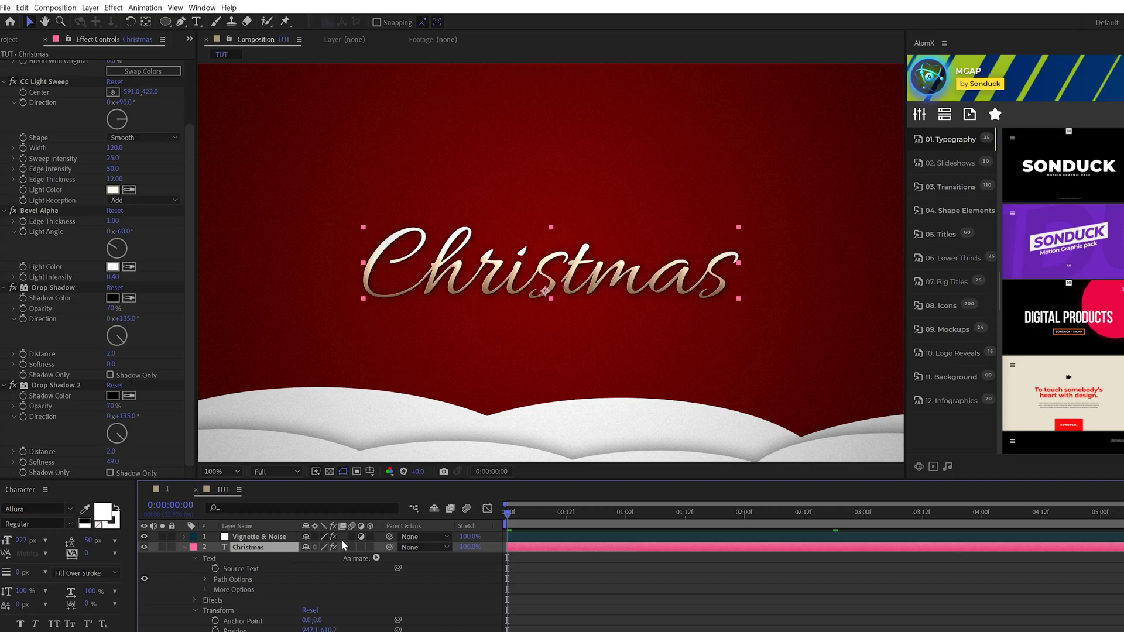
{"action": "left_click", "coordinate": [377, 558]}
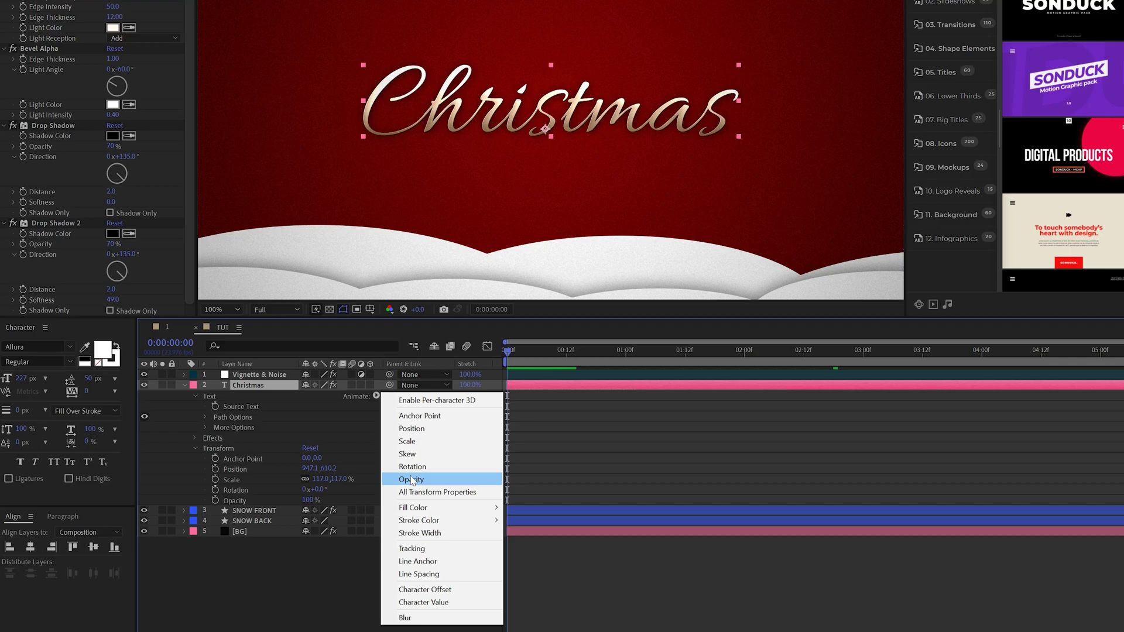
{"action": "left_click", "coordinate": [412, 479]}
{"action": "left_click", "coordinate": [375, 438]}
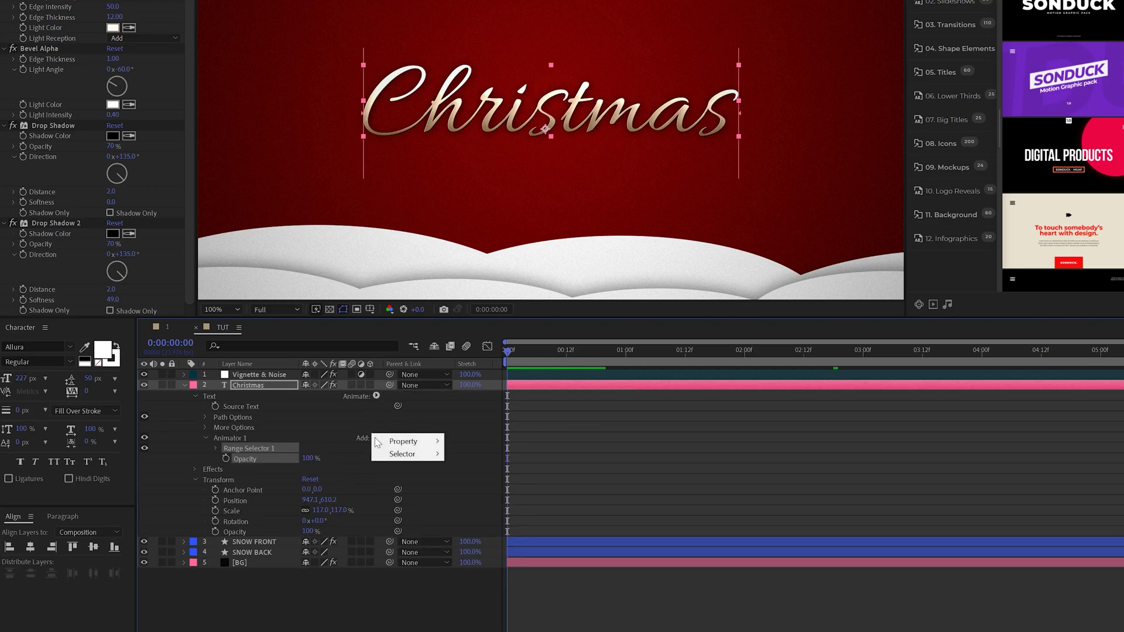
{"action": "mouse_move", "coordinate": [404, 442]}
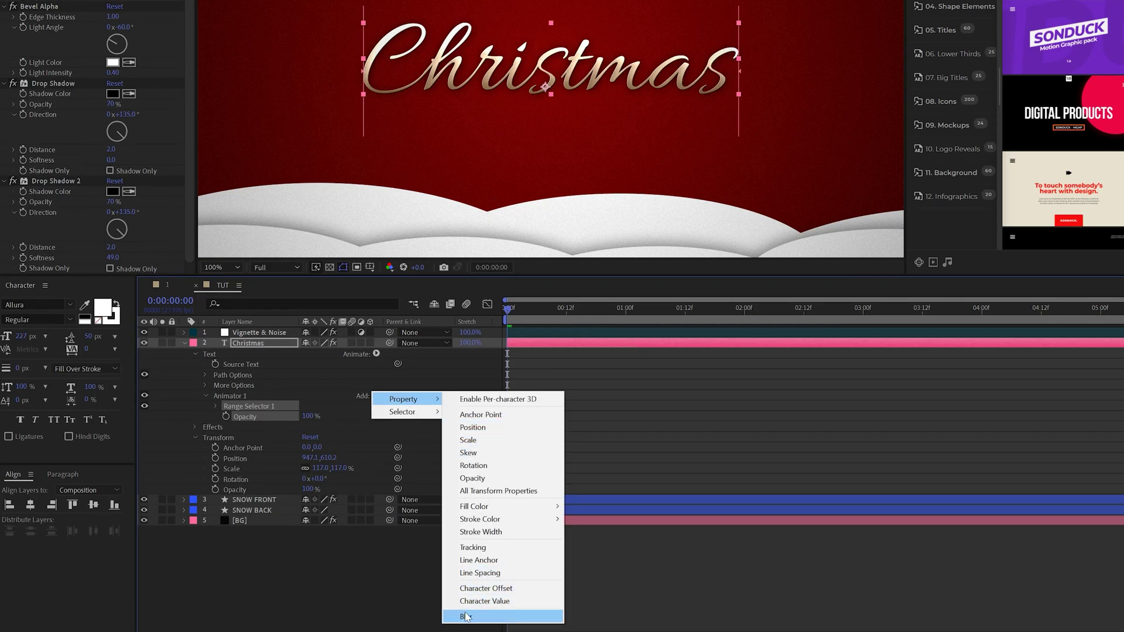
{"action": "left_click", "coordinate": [465, 616]}
{"action": "left_click_drag", "start_coordinate": [313, 427], "coordinate": [343, 427]}
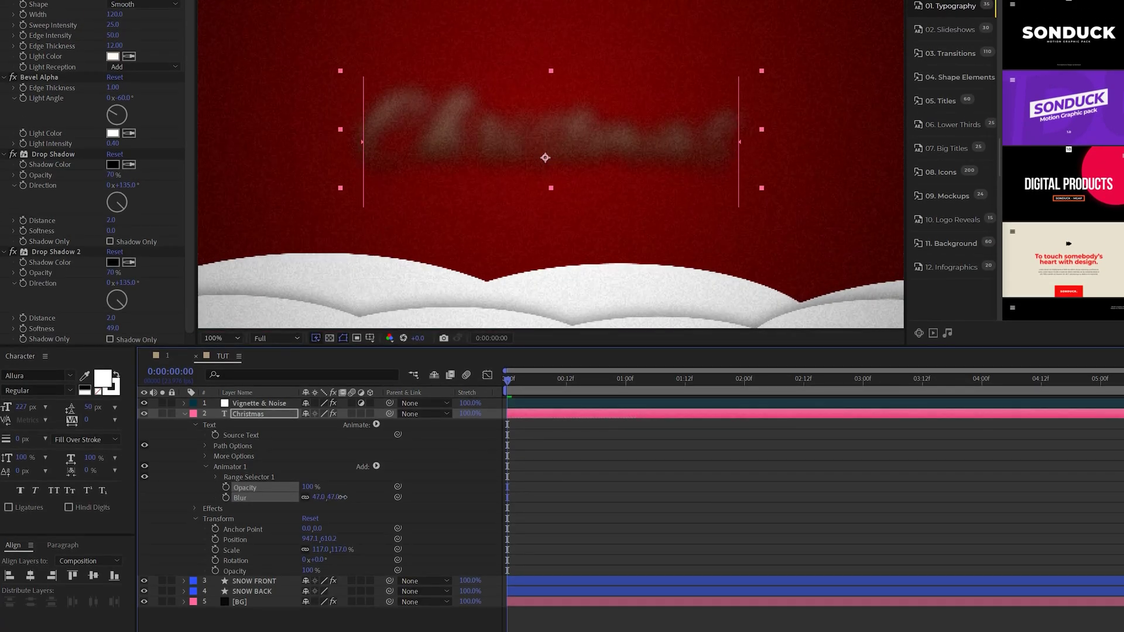
{"action": "left_click_drag", "start_coordinate": [342, 497], "coordinate": [206, 489]}
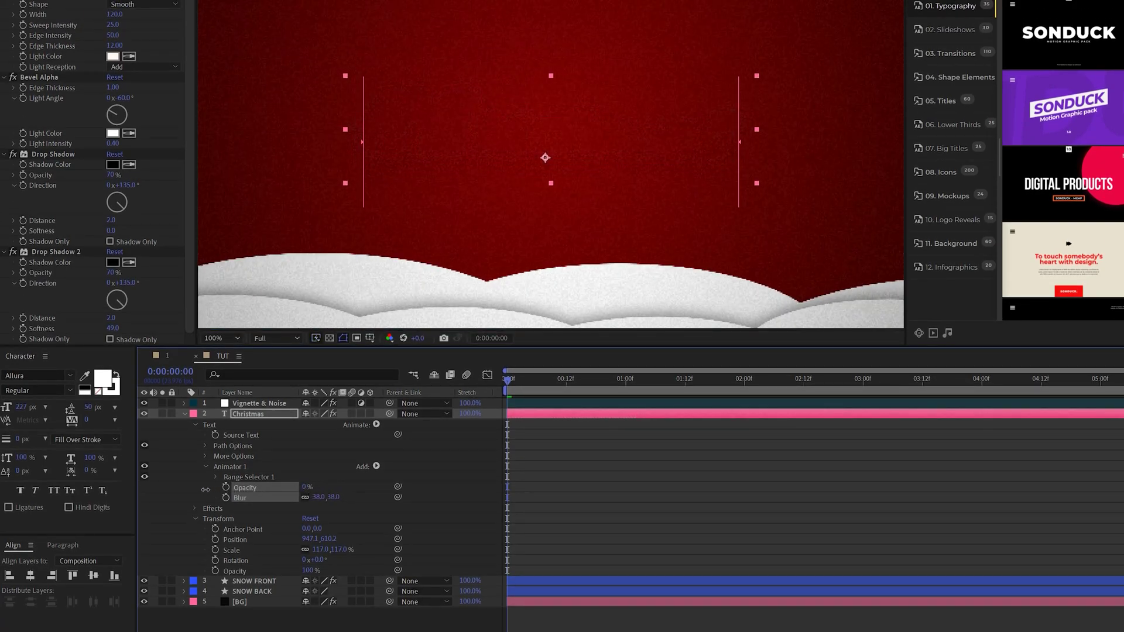
{"action": "left_click", "coordinate": [194, 483]}
Step: Keyframe Range Selector Start from 0% at 0s to 100% at 2s, then preview
{"action": "left_click", "coordinate": [216, 477]}
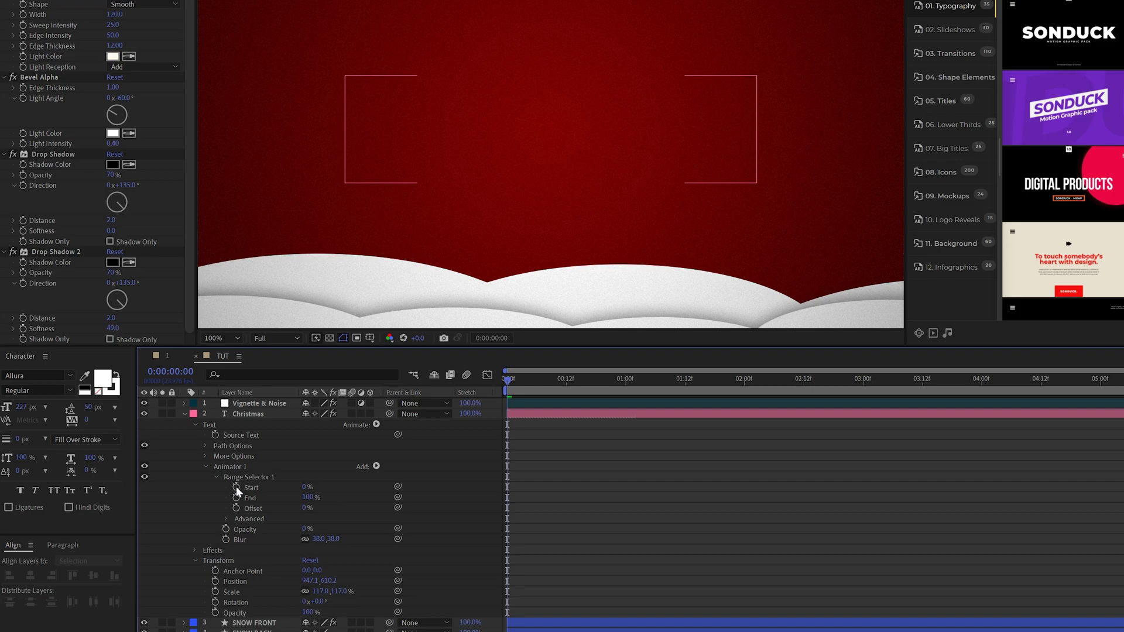
{"action": "left_click", "coordinate": [236, 486]}
{"action": "left_click_drag", "start_coordinate": [620, 384], "coordinate": [744, 387]}
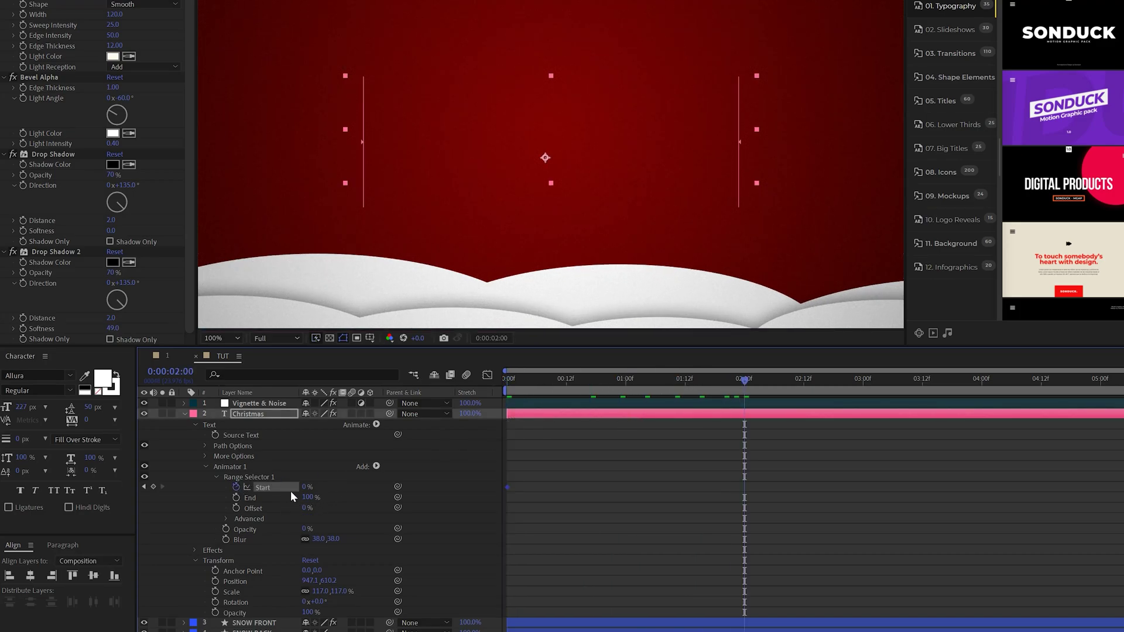
{"action": "left_click_drag", "start_coordinate": [304, 490], "coordinate": [357, 490]}
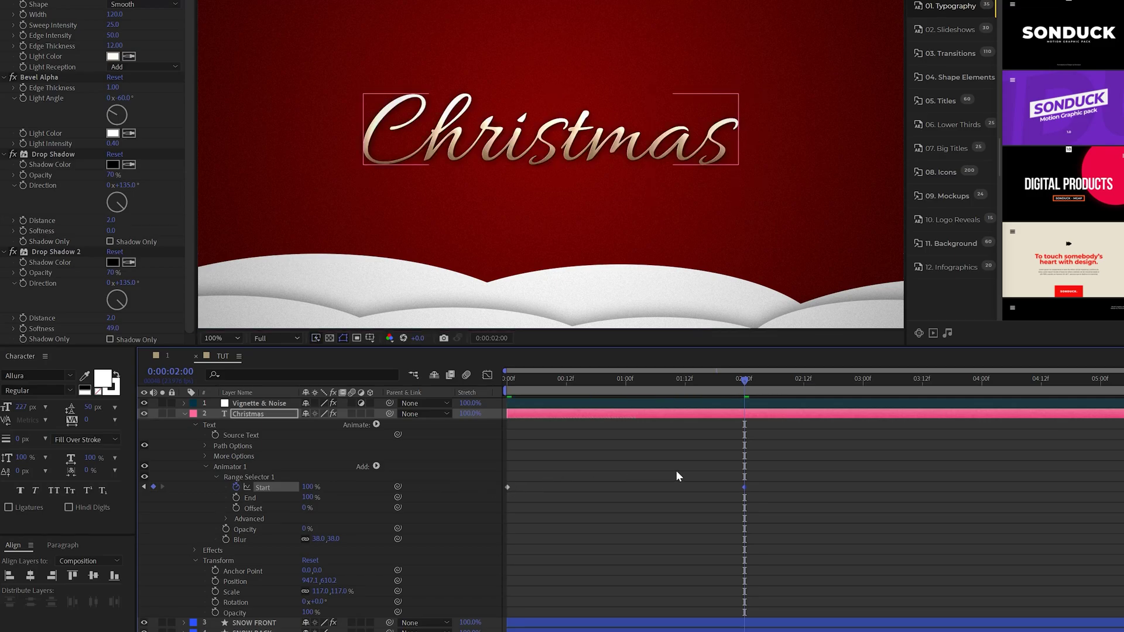
{"action": "left_click_drag", "start_coordinate": [797, 457], "coordinate": [491, 508]}
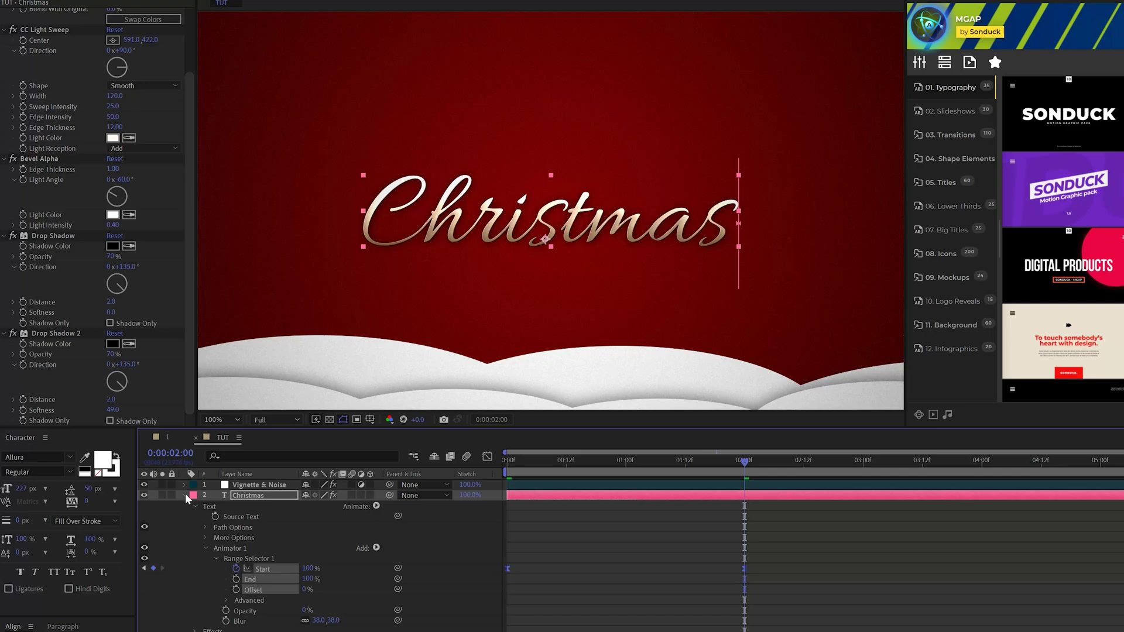
{"action": "left_click", "coordinate": [184, 503]}
{"action": "key", "text": "space"}
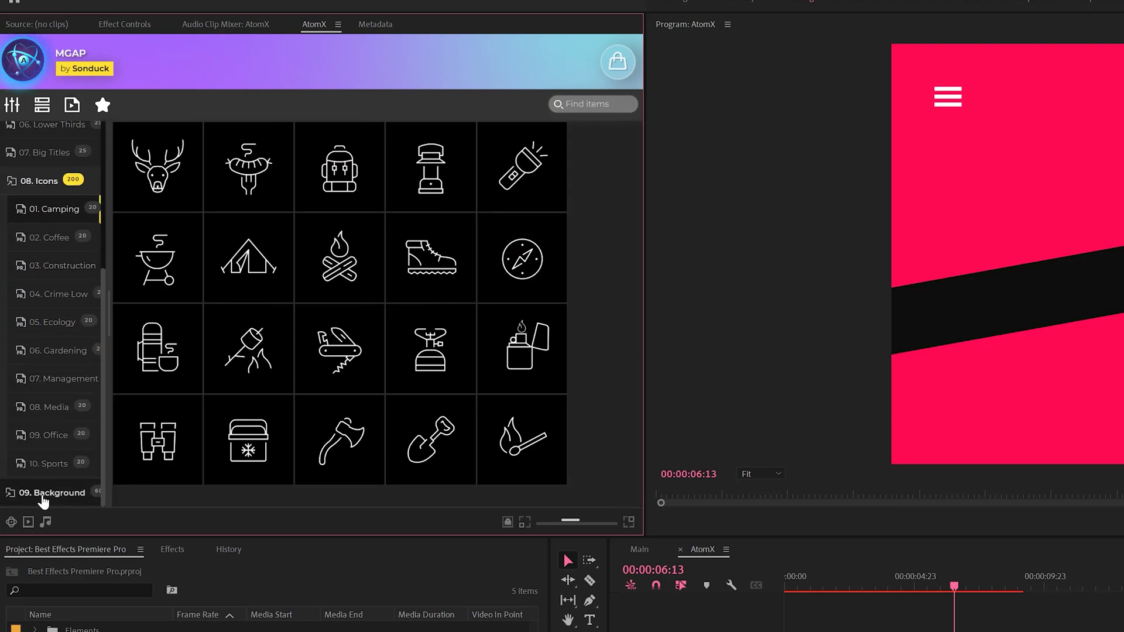
Step: Add the Typography_03 template from the AtomX library to the sequence and pick its colour
{"action": "left_click", "coordinate": [70, 494]}
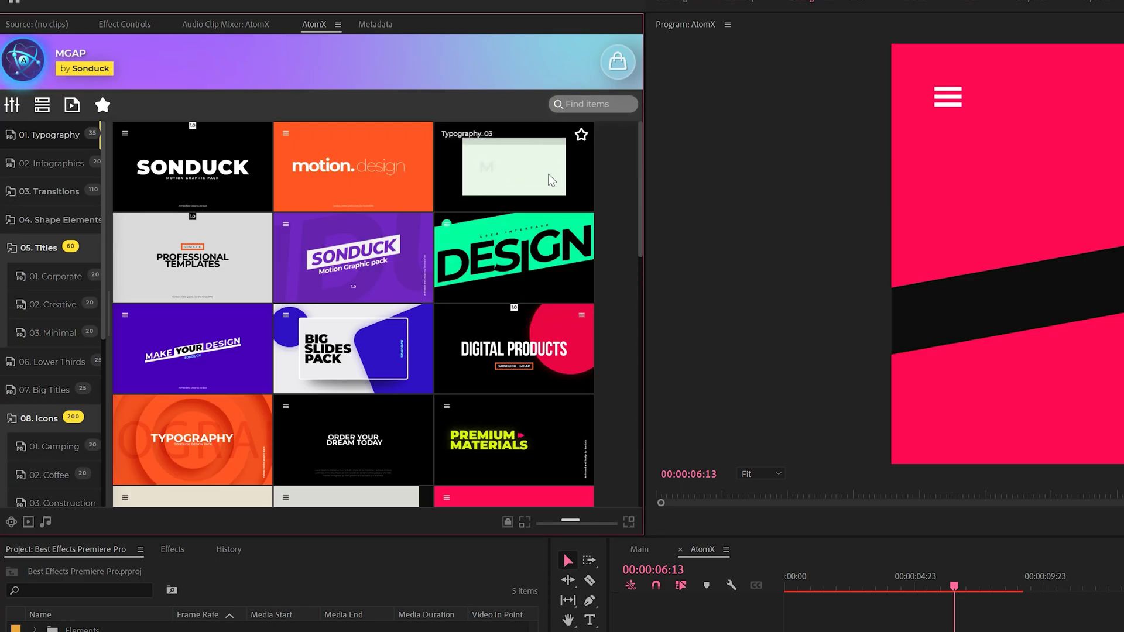
{"action": "left_click_drag", "start_coordinate": [552, 179], "coordinate": [1123, 631]}
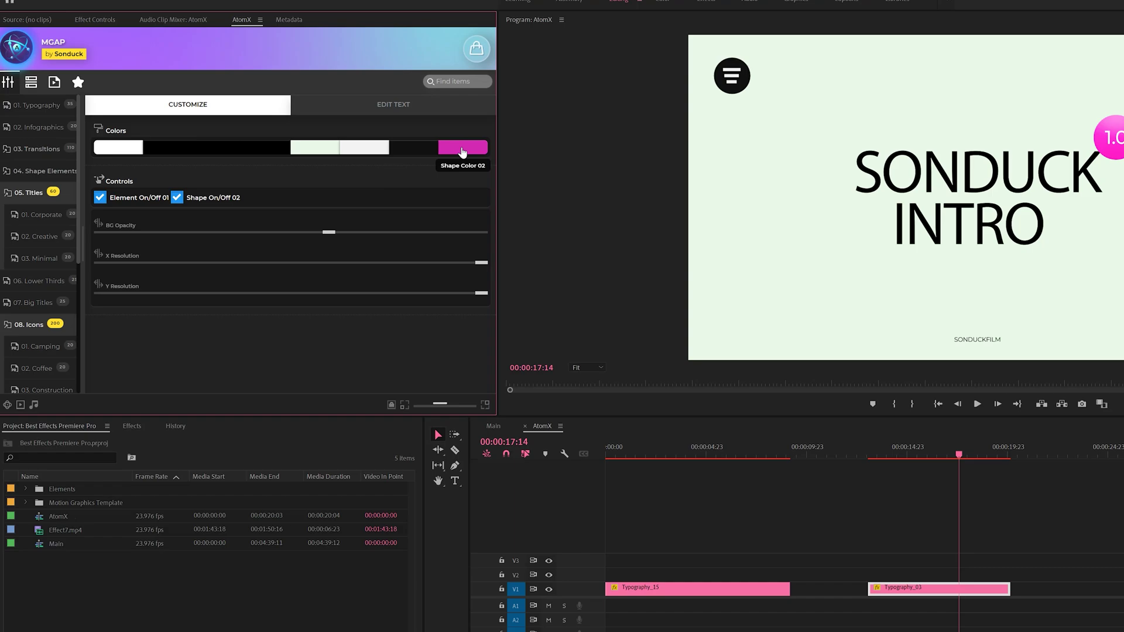
{"action": "left_click", "coordinate": [462, 149]}
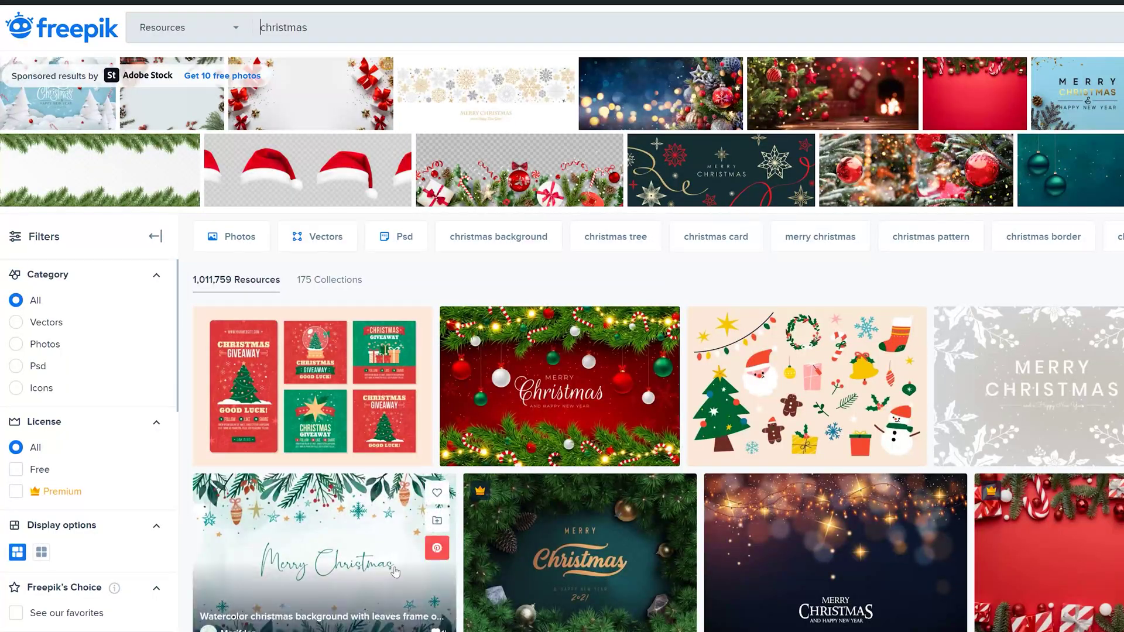
{"action": "scroll", "coordinate": [556, 363], "scroll_direction": "down", "scroll_amount": 3}
{"action": "scroll", "coordinate": [400, 106], "scroll_direction": "up", "scroll_amount": 3}
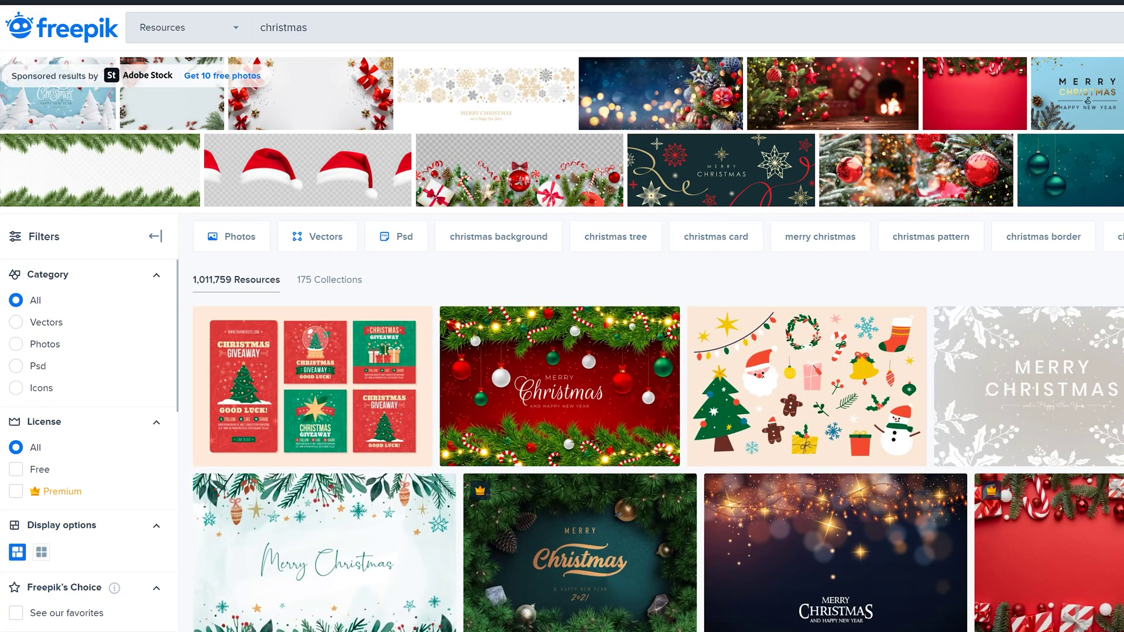
Step: Browse the Freepik 'christmas' results for a red card with gold hanging ornaments and reindeer
{"action": "scroll", "coordinate": [400, 115], "scroll_direction": "down", "scroll_amount": 10}
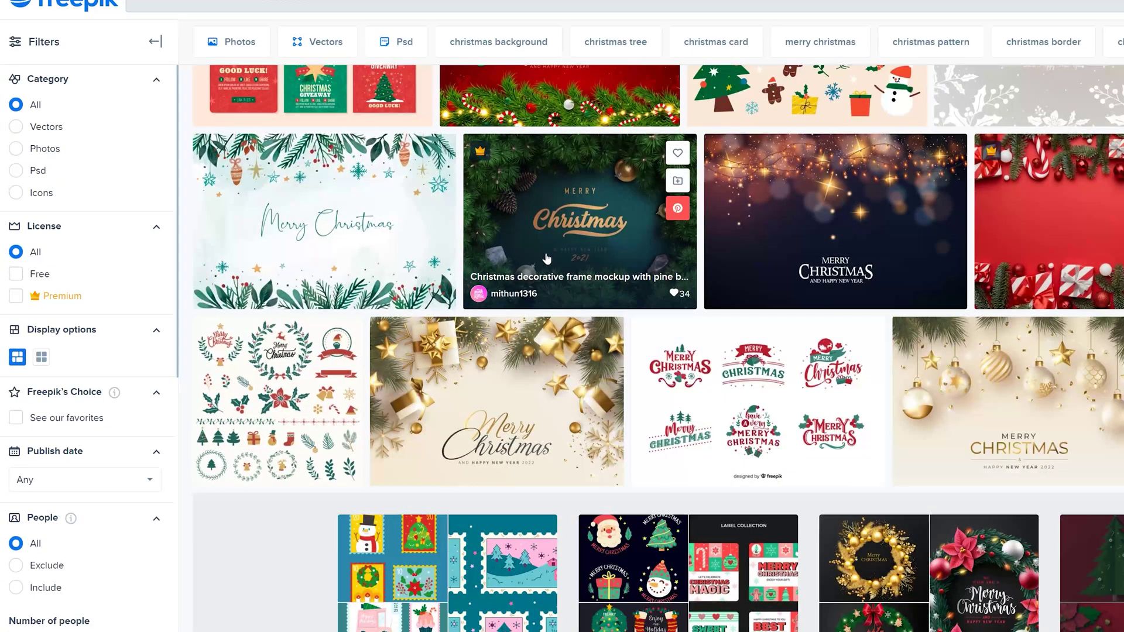
{"action": "scroll", "coordinate": [892, 494], "scroll_direction": "down", "scroll_amount": 10}
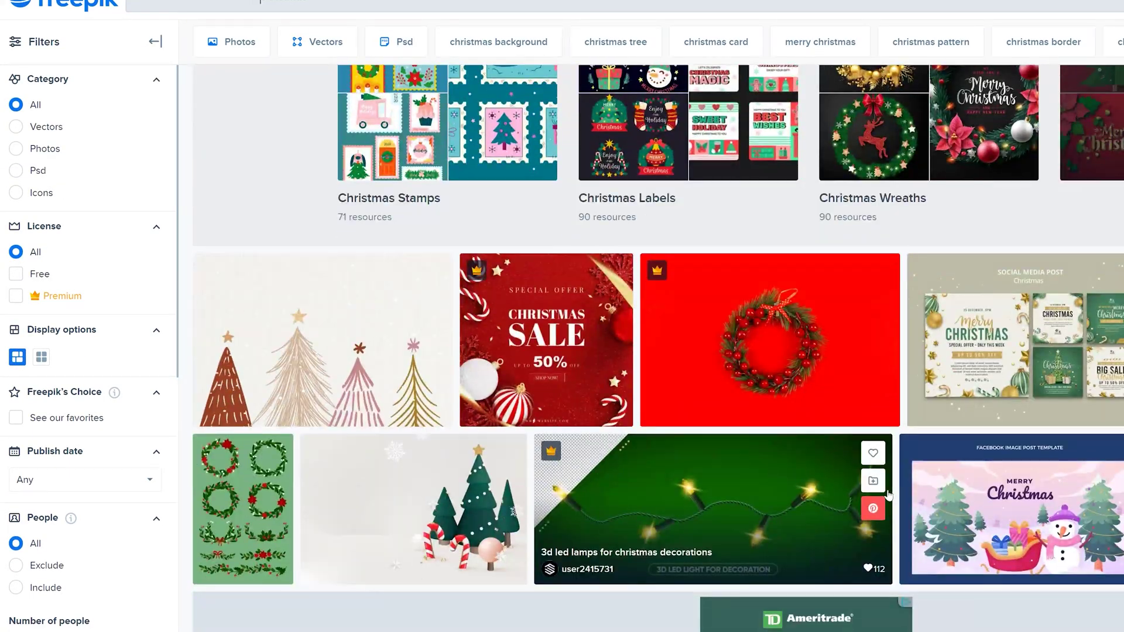
{"action": "scroll", "coordinate": [890, 486], "scroll_direction": "down", "scroll_amount": 3}
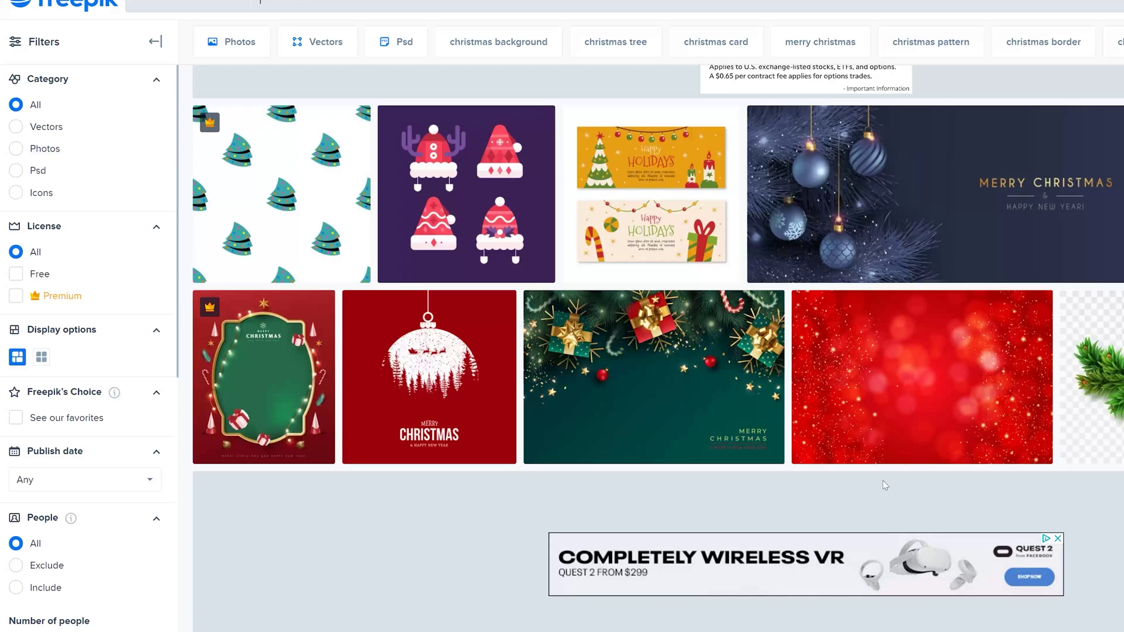
{"action": "scroll", "coordinate": [862, 515], "scroll_direction": "down", "scroll_amount": 6}
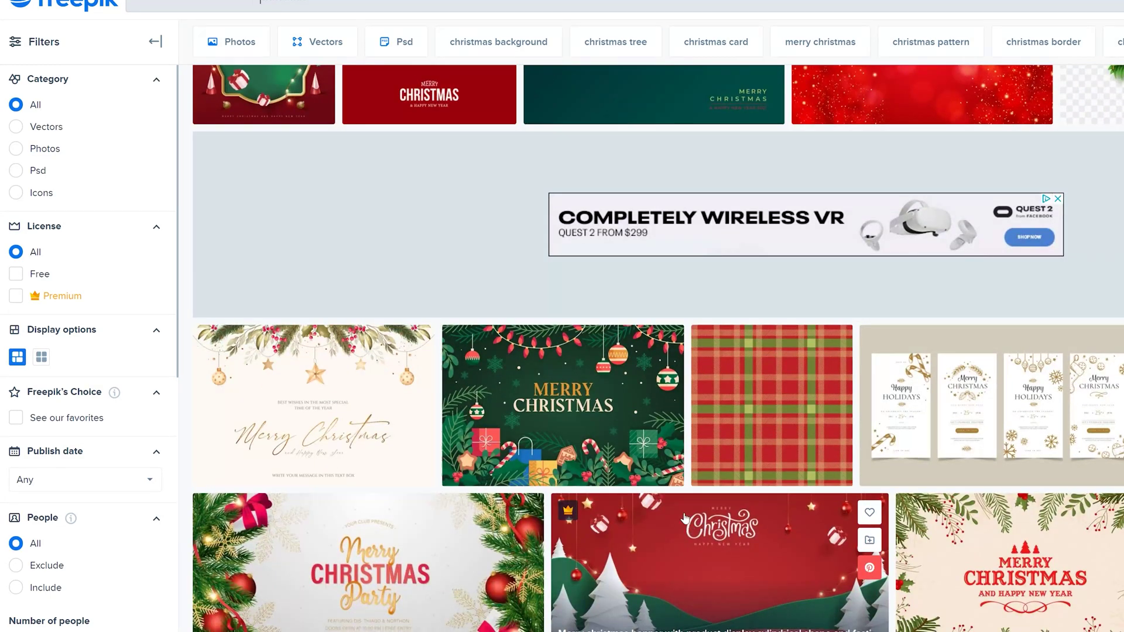
{"action": "scroll", "coordinate": [685, 518], "scroll_direction": "down", "scroll_amount": 3}
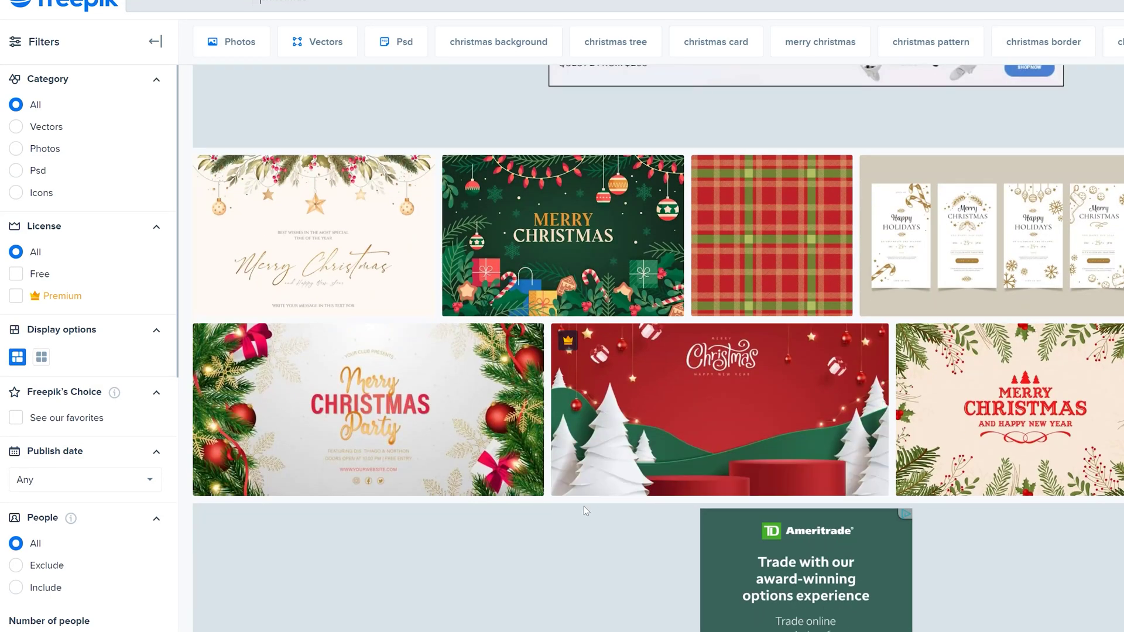
{"action": "scroll", "coordinate": [584, 508], "scroll_direction": "down", "scroll_amount": 3}
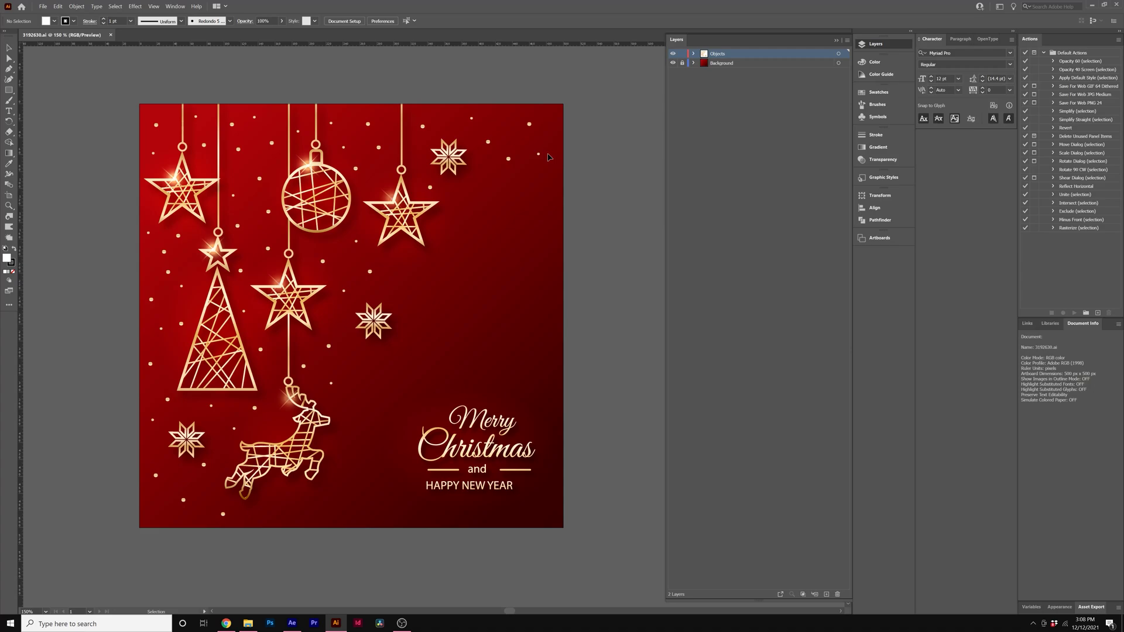
Step: Expand Objects > Clip Group > Group in Layers and identify the gold ornaments group
{"action": "left_click", "coordinate": [694, 54]}
{"action": "left_click", "coordinate": [704, 64]}
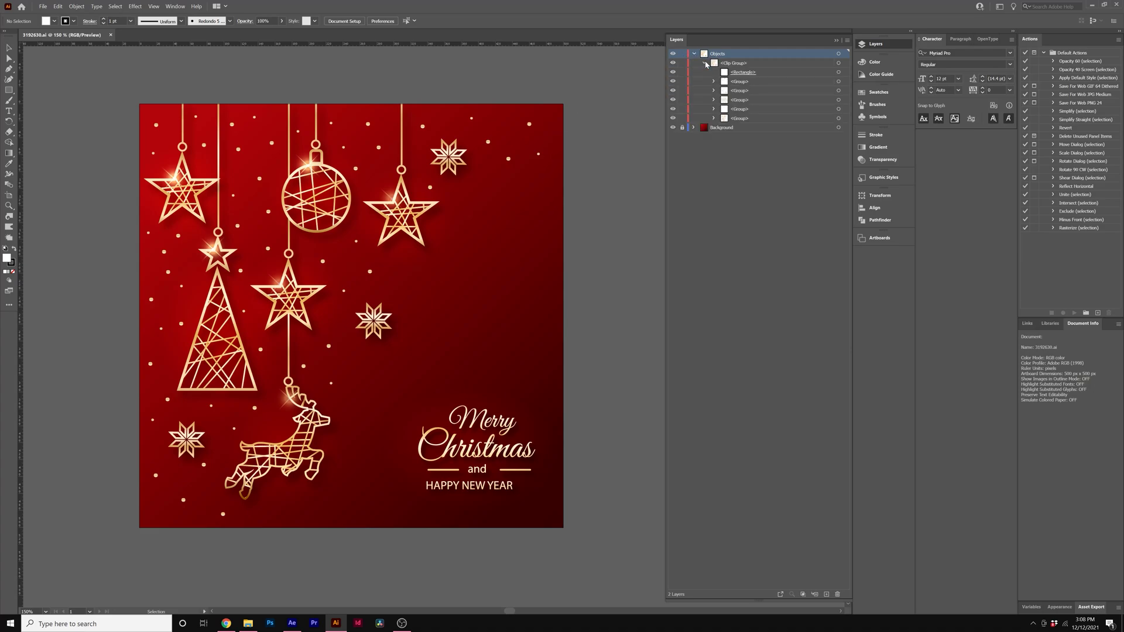
{"action": "left_click", "coordinate": [744, 83]}
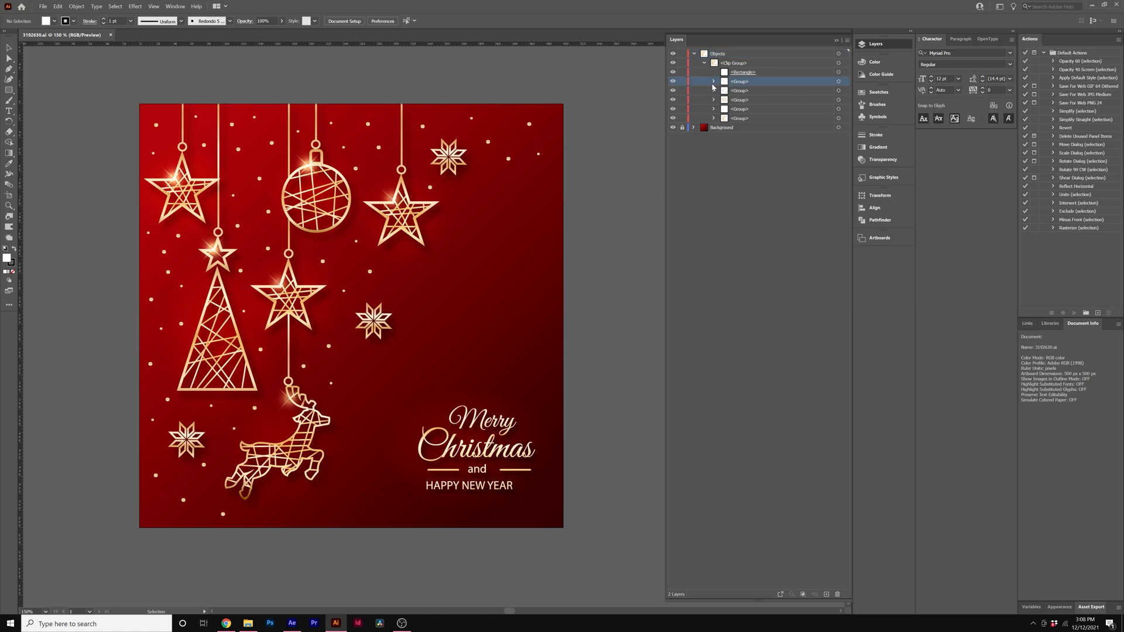
{"action": "left_click", "coordinate": [713, 82]}
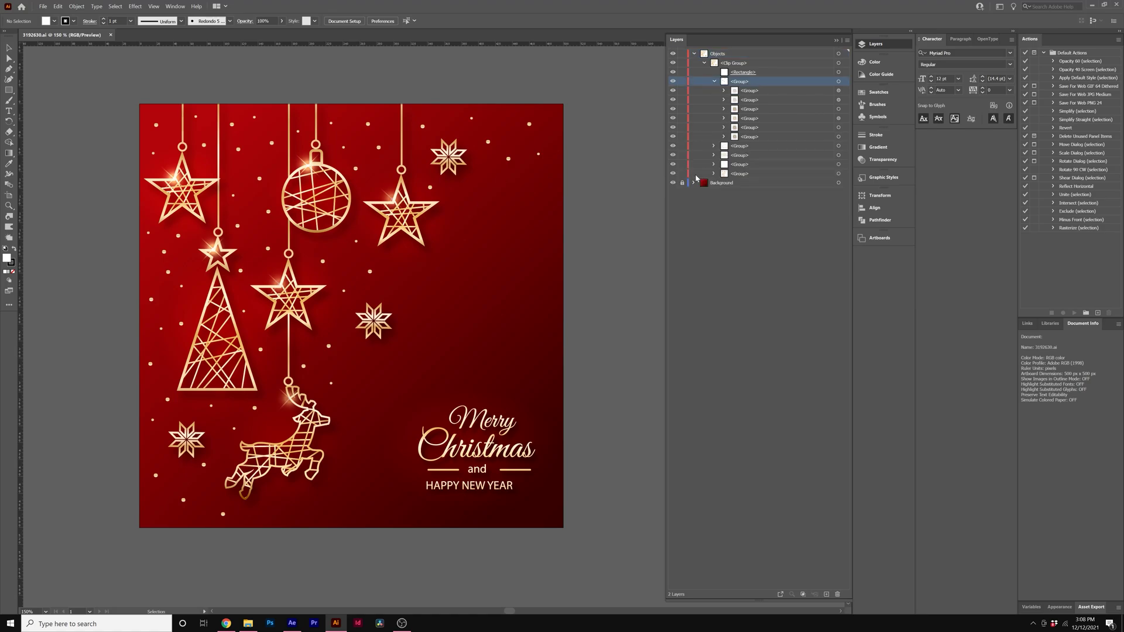
{"action": "left_click", "coordinate": [673, 174]}
{"action": "left_click", "coordinate": [673, 175]}
Step: Expand the last group's nine parts and locate the hanging star's layer by toggling visibility
{"action": "left_click", "coordinate": [713, 174]}
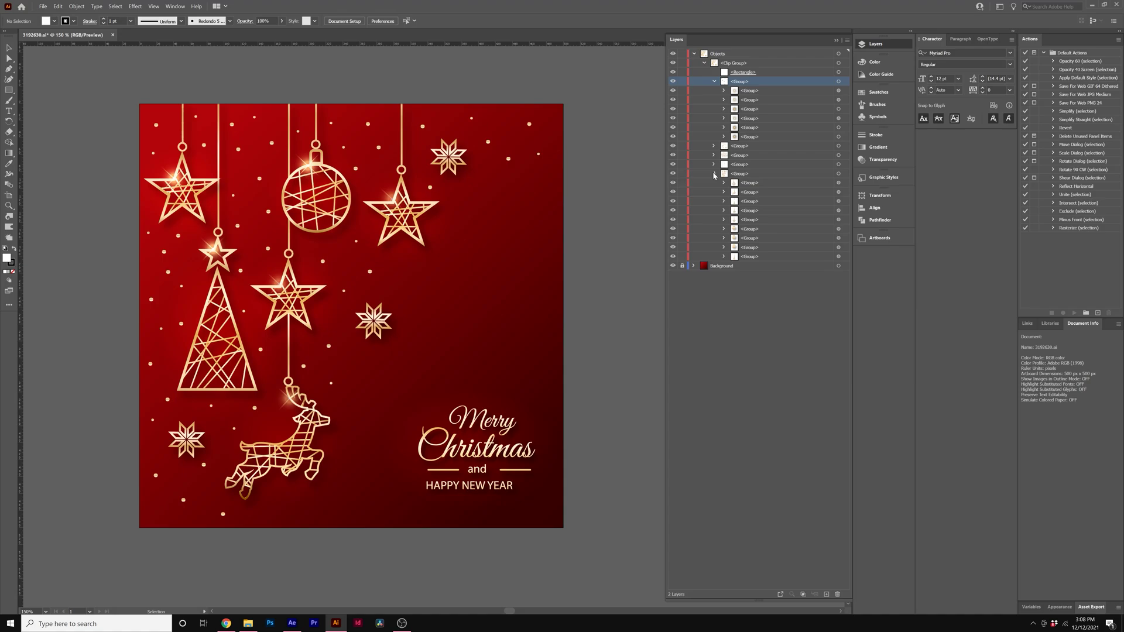
{"action": "left_click", "coordinate": [714, 174]}
{"action": "left_click", "coordinate": [714, 174]}
{"action": "left_click", "coordinate": [714, 82]}
{"action": "left_click", "coordinate": [673, 156]}
{"action": "left_click", "coordinate": [673, 155]}
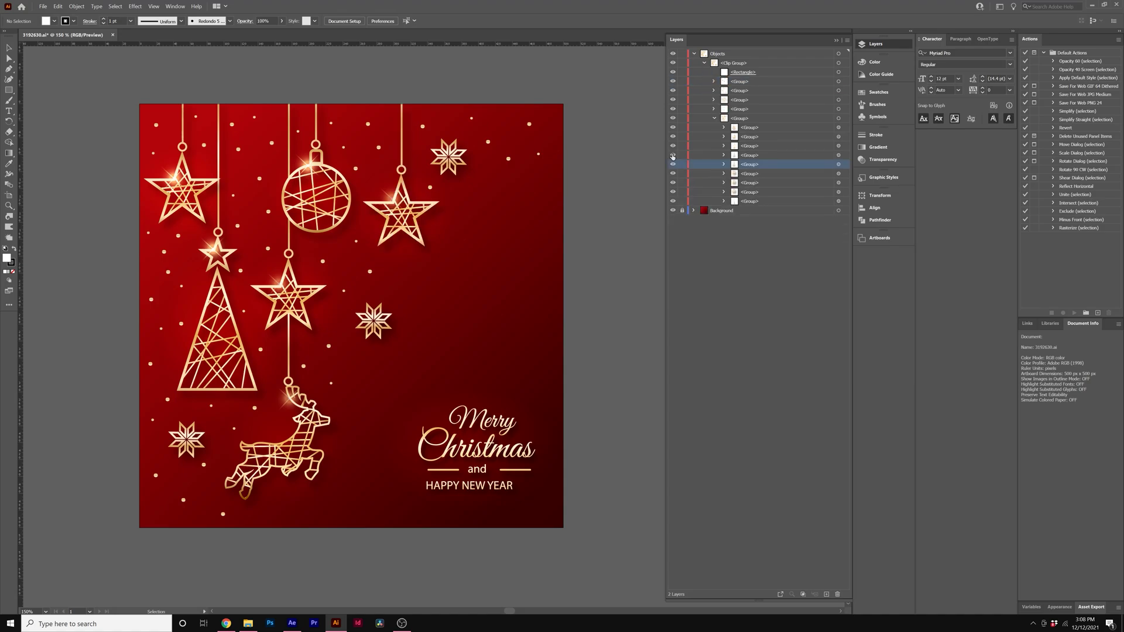
{"action": "left_click", "coordinate": [673, 155]}
{"action": "left_click", "coordinate": [673, 155]}
{"action": "left_click", "coordinate": [755, 156]}
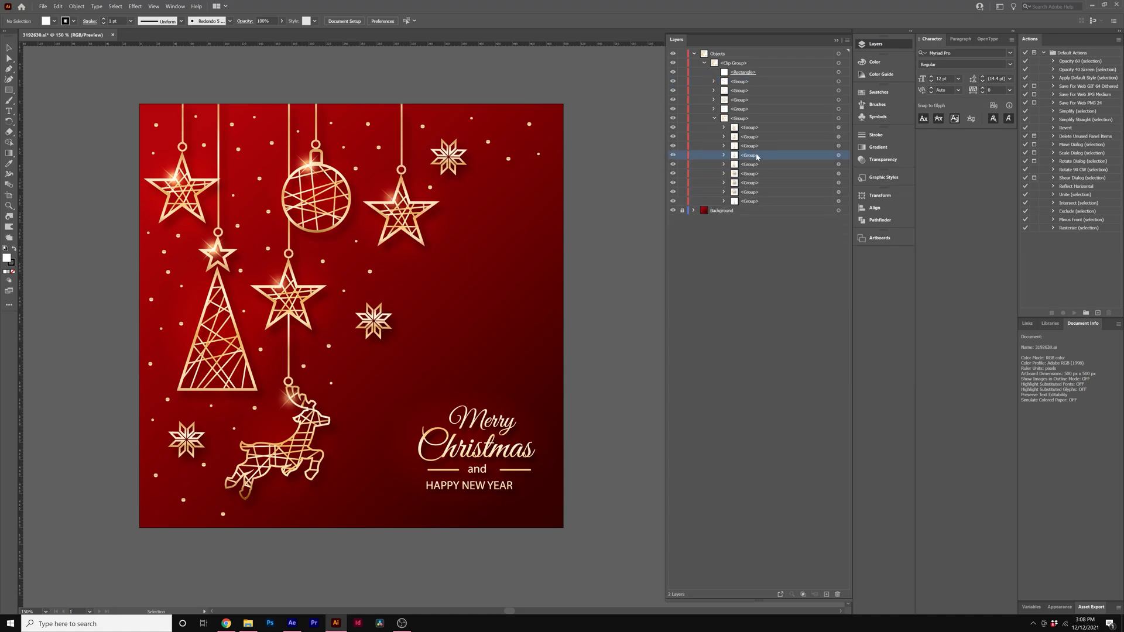
Step: Select the hanging gold star on the artboard and copy it
{"action": "left_click", "coordinate": [844, 157]}
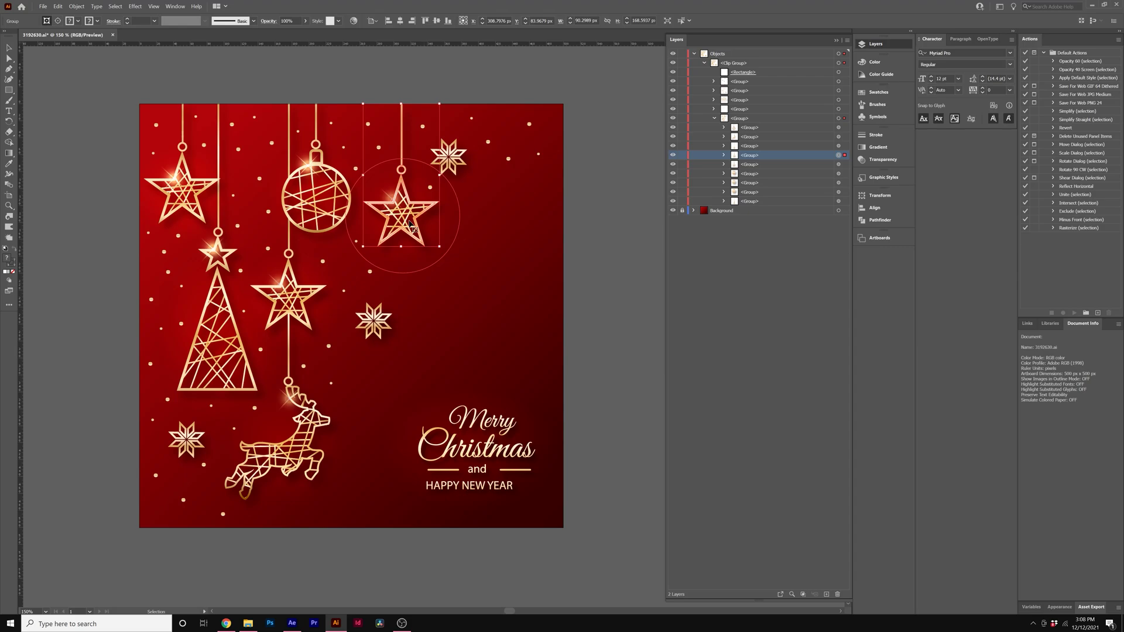
{"action": "key", "text": "a"}
{"action": "key", "text": "v"}
{"action": "left_click", "coordinate": [59, 8]}
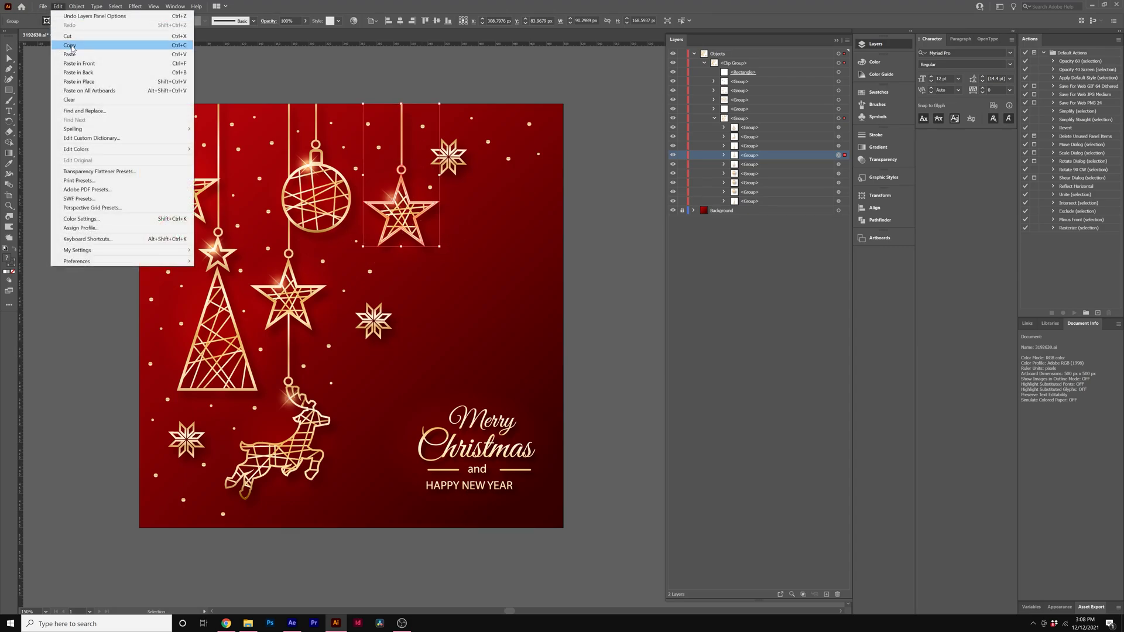
{"action": "left_click", "coordinate": [72, 47]}
{"action": "left_click", "coordinate": [42, 6]}
Step: Create a new 1920x1080 document and paste the copied star into it
{"action": "left_click", "coordinate": [55, 16]}
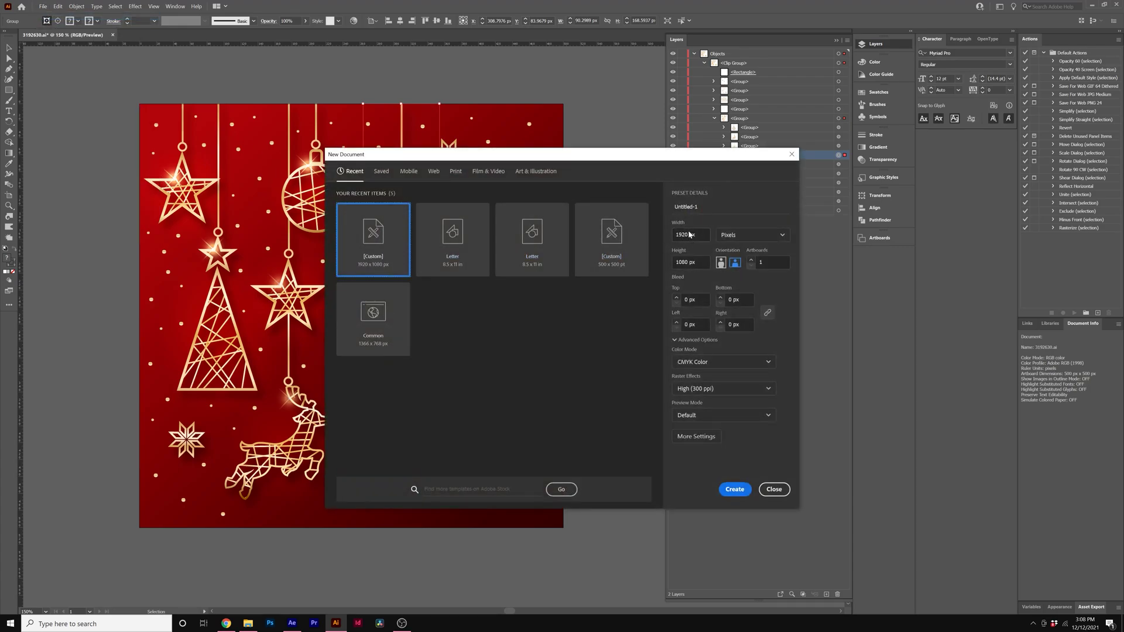
{"action": "left_click", "coordinate": [734, 489]}
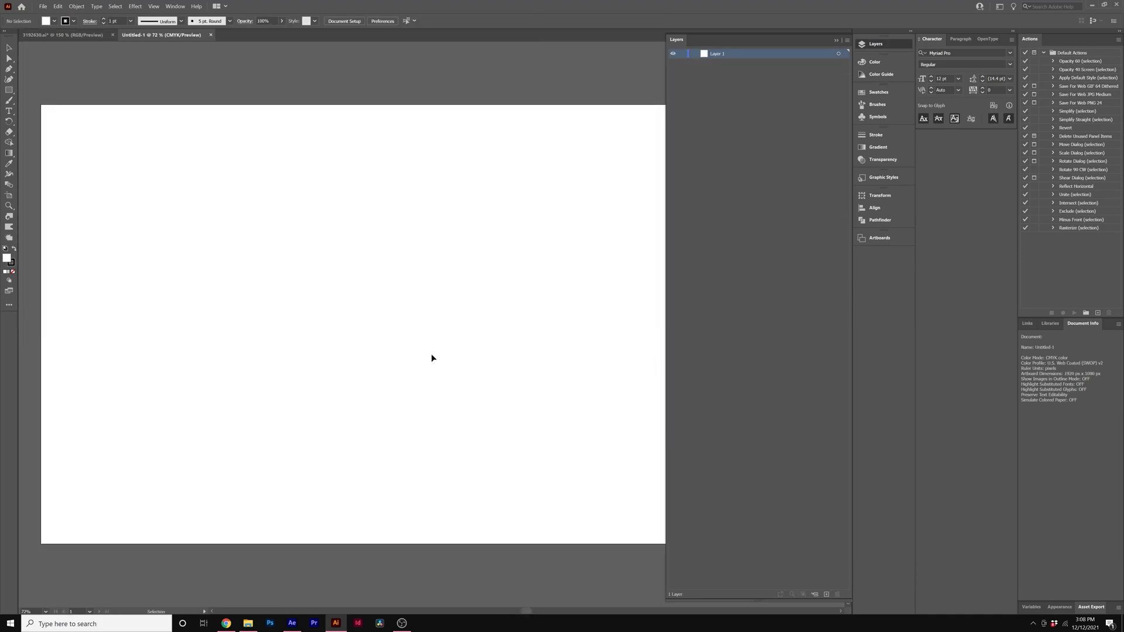
{"action": "key", "text": "ctrl+v"}
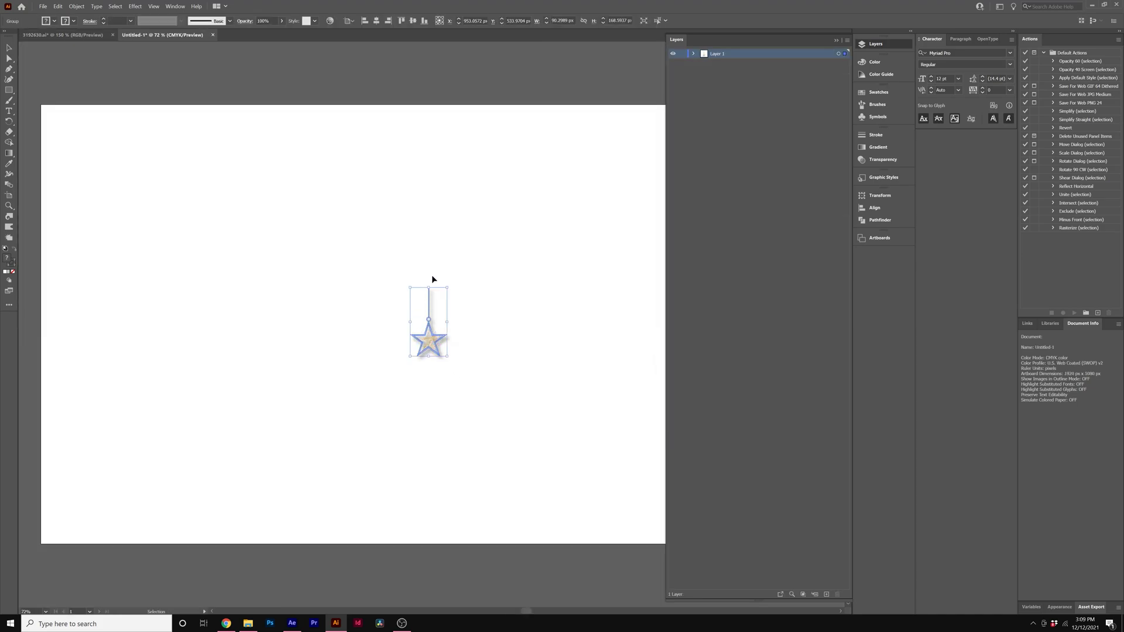
Step: Enlarge the star ornament and move it near the artboard's left edge
{"action": "left_click", "coordinate": [58, 6]}
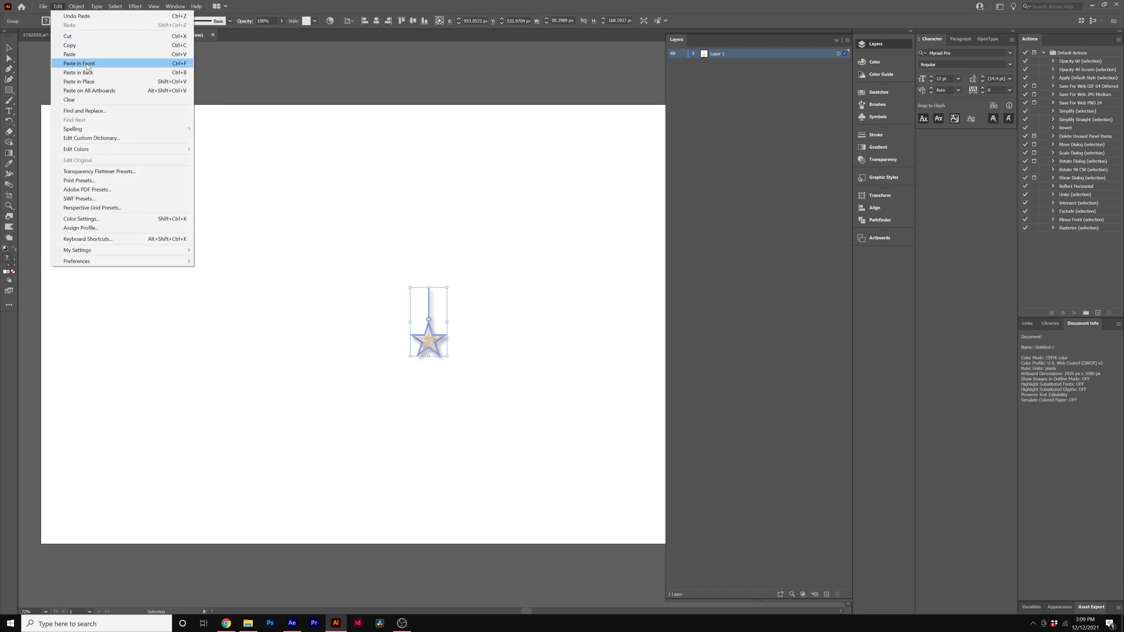
{"action": "left_click", "coordinate": [446, 289]}
{"action": "left_click_drag", "start_coordinate": [448, 288], "coordinate": [660, 117]}
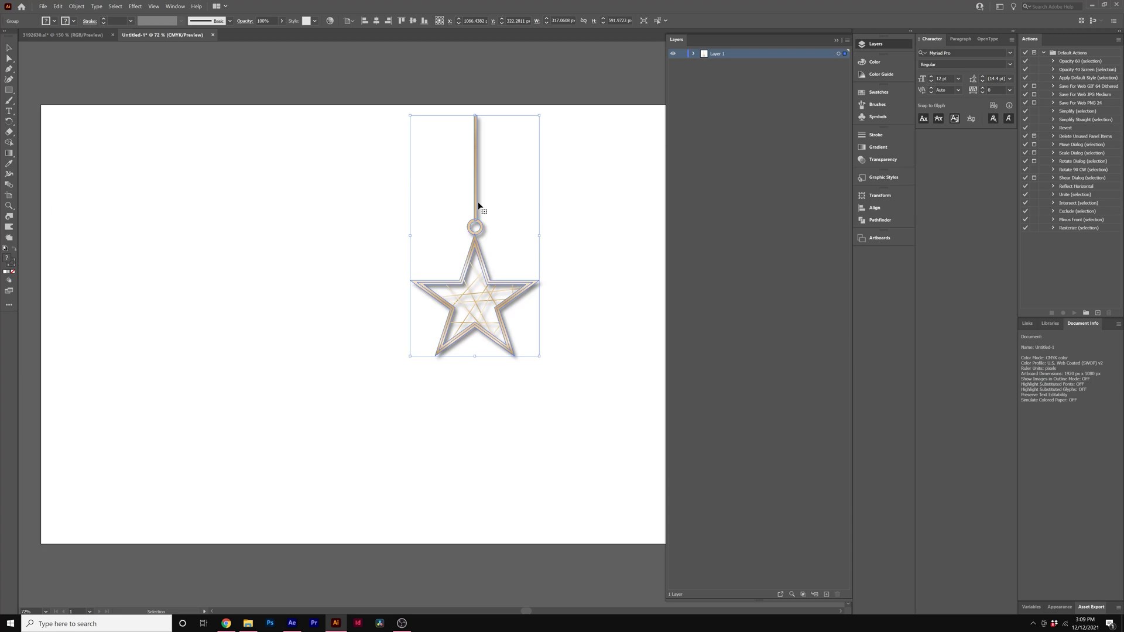
{"action": "left_click_drag", "start_coordinate": [478, 206], "coordinate": [143, 192]}
{"action": "left_click", "coordinate": [739, 122]}
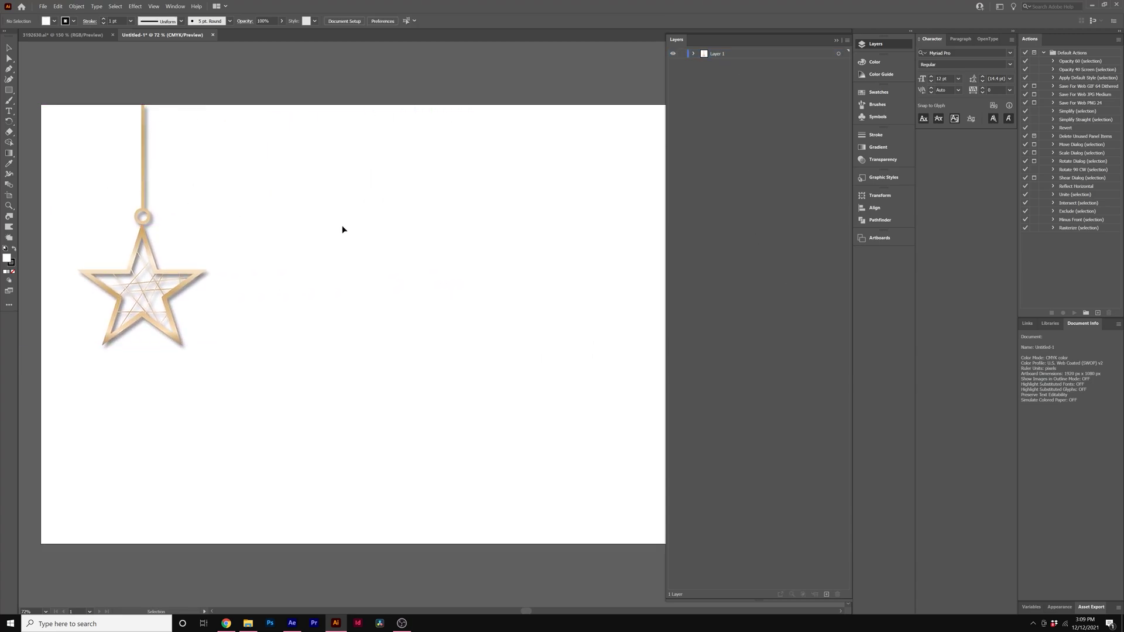
Step: Add new layers so the star document has four layers, then select Layer 2
{"action": "left_click", "coordinate": [67, 35]}
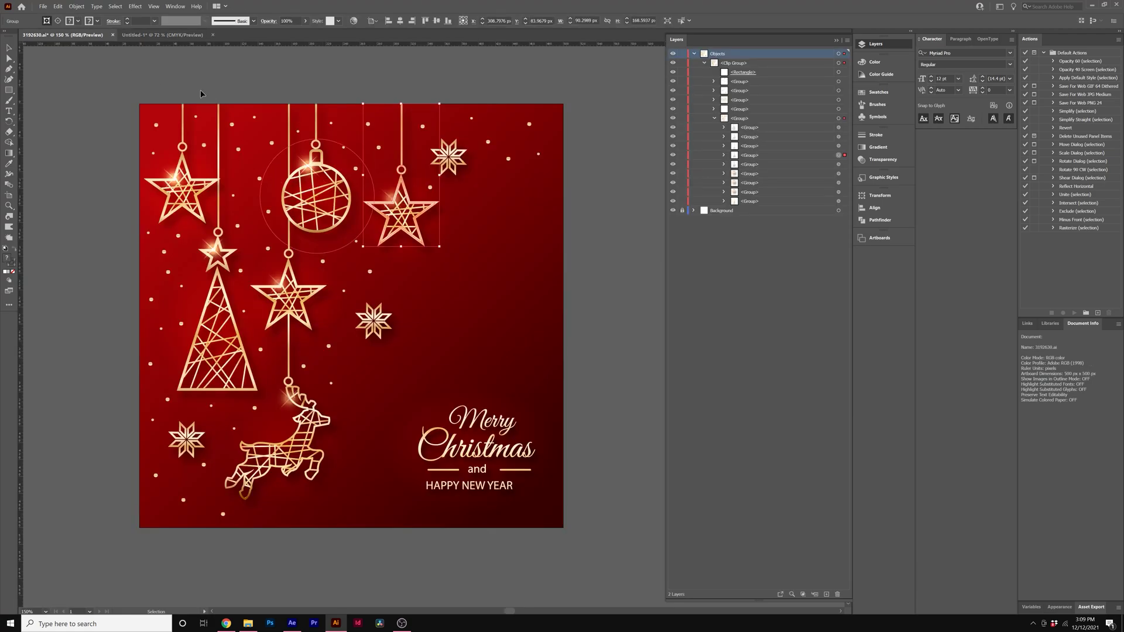
{"action": "left_click", "coordinate": [175, 35]}
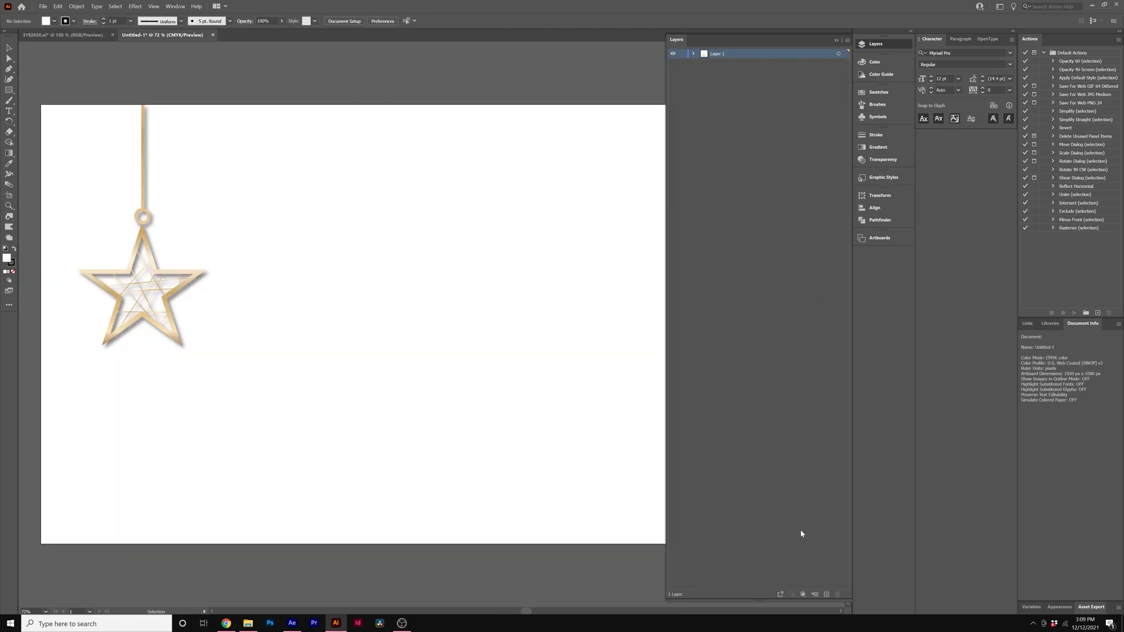
{"action": "left_click", "coordinate": [828, 595]}
{"action": "left_click", "coordinate": [827, 595]}
{"action": "left_click", "coordinate": [827, 595]}
{"action": "left_click", "coordinate": [830, 412]}
{"action": "left_click", "coordinate": [715, 74]}
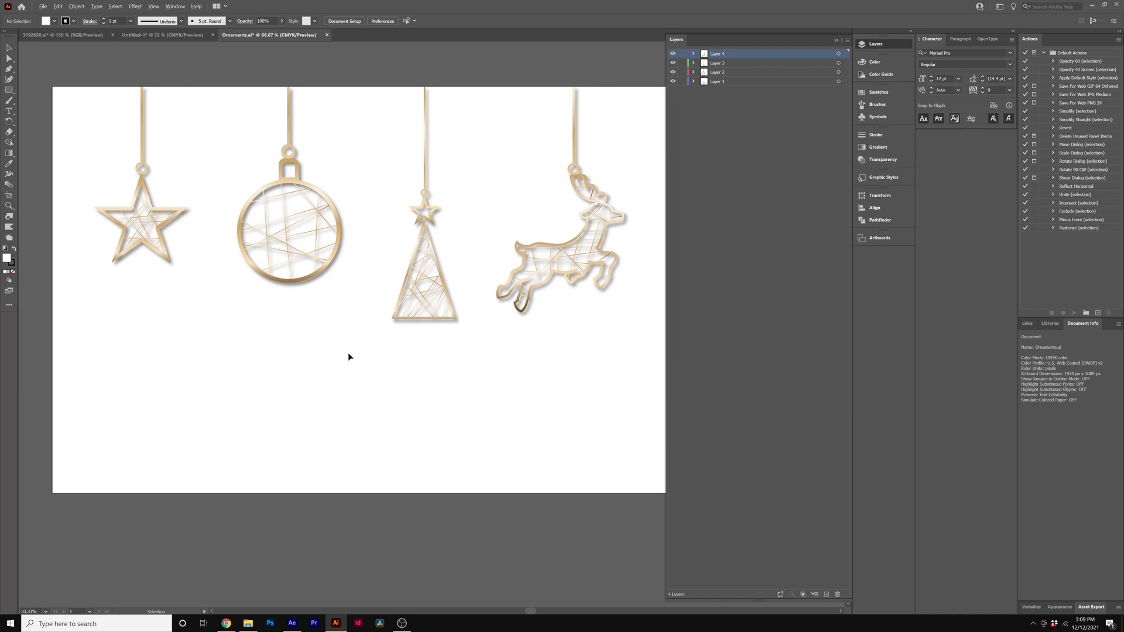
Step: Select Layers 1–3 and save the document as Ornaments.ai in the Assets folder
{"action": "scroll", "coordinate": [349, 353], "scroll_direction": "down", "scroll_amount": 1}
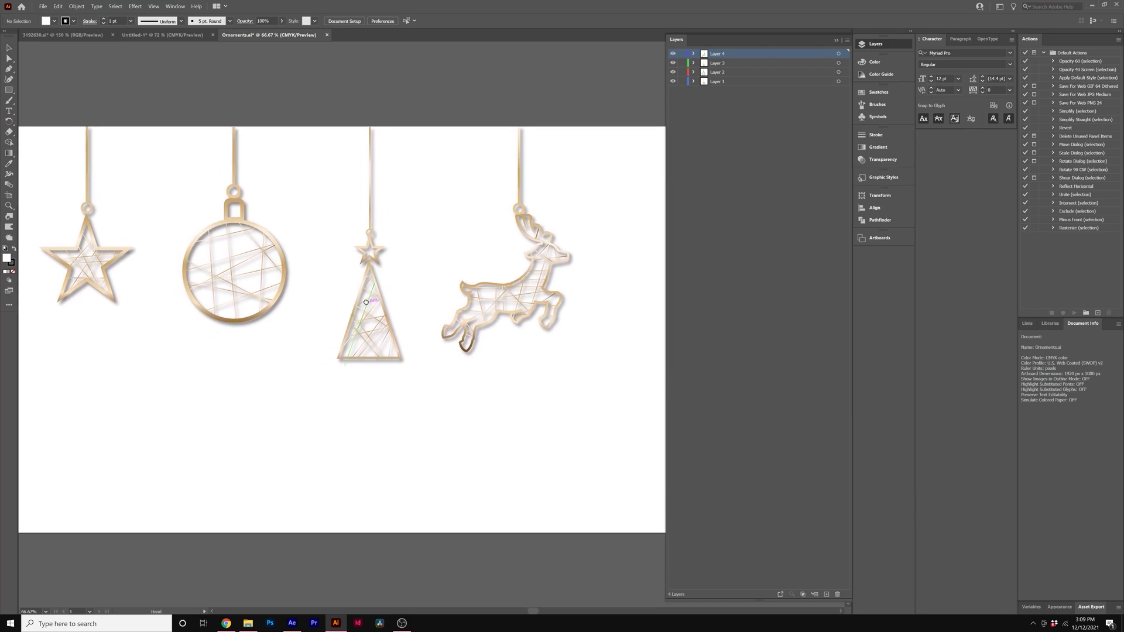
{"action": "left_click", "coordinate": [718, 63]}
{"action": "left_click", "coordinate": [718, 72]}
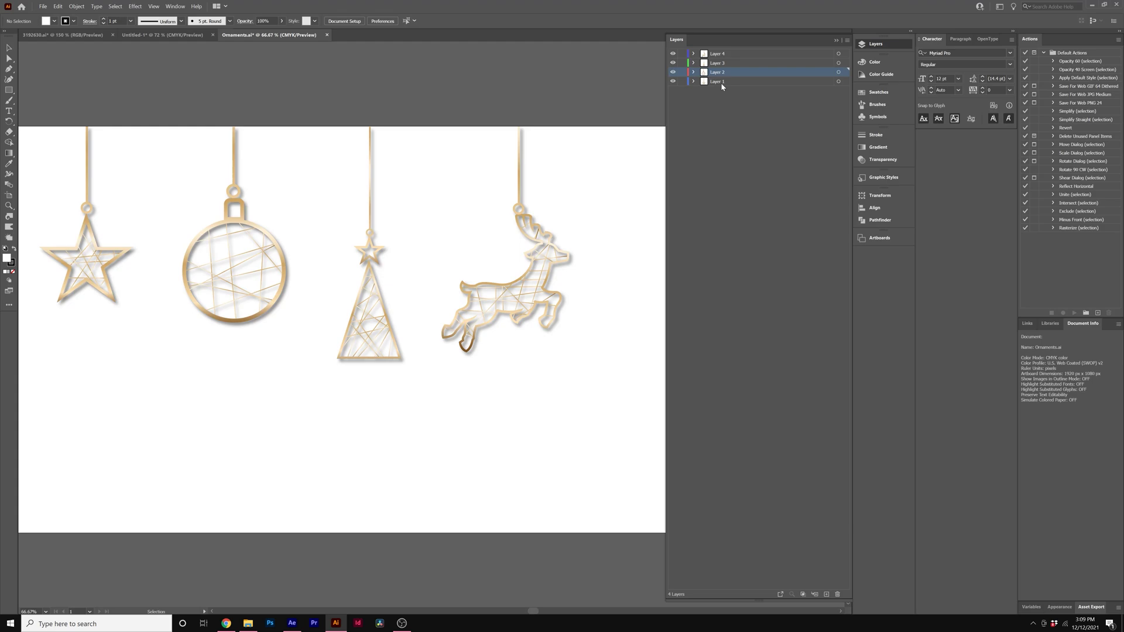
{"action": "left_click", "coordinate": [721, 81]}
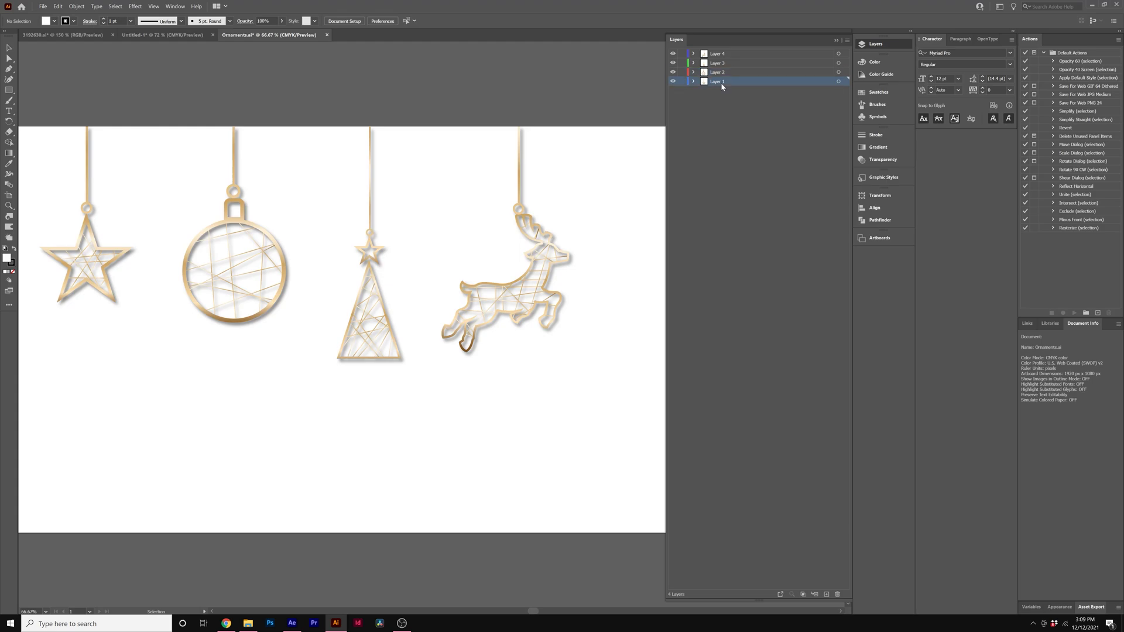
{"action": "left_click", "coordinate": [45, 8]}
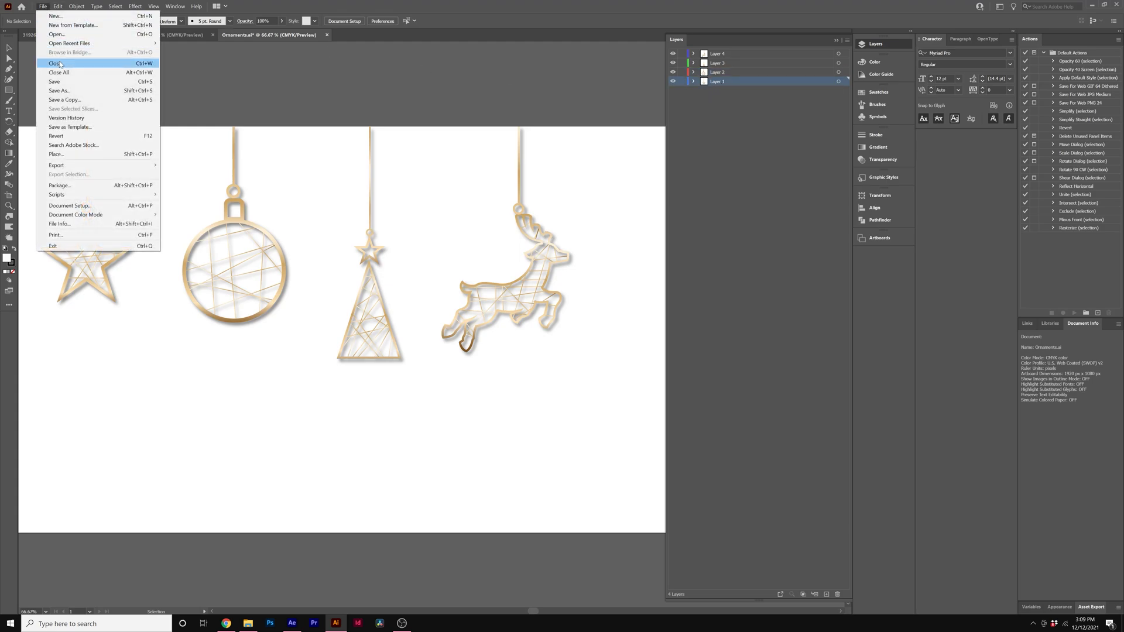
{"action": "left_click", "coordinate": [58, 92]}
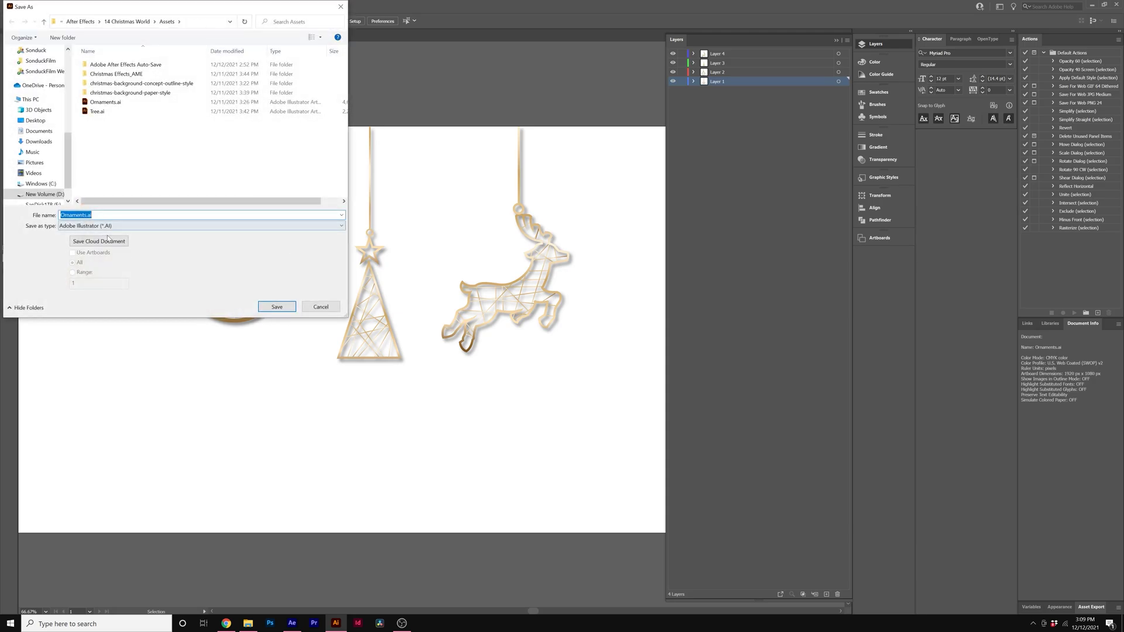
{"action": "key", "text": "Escape"}
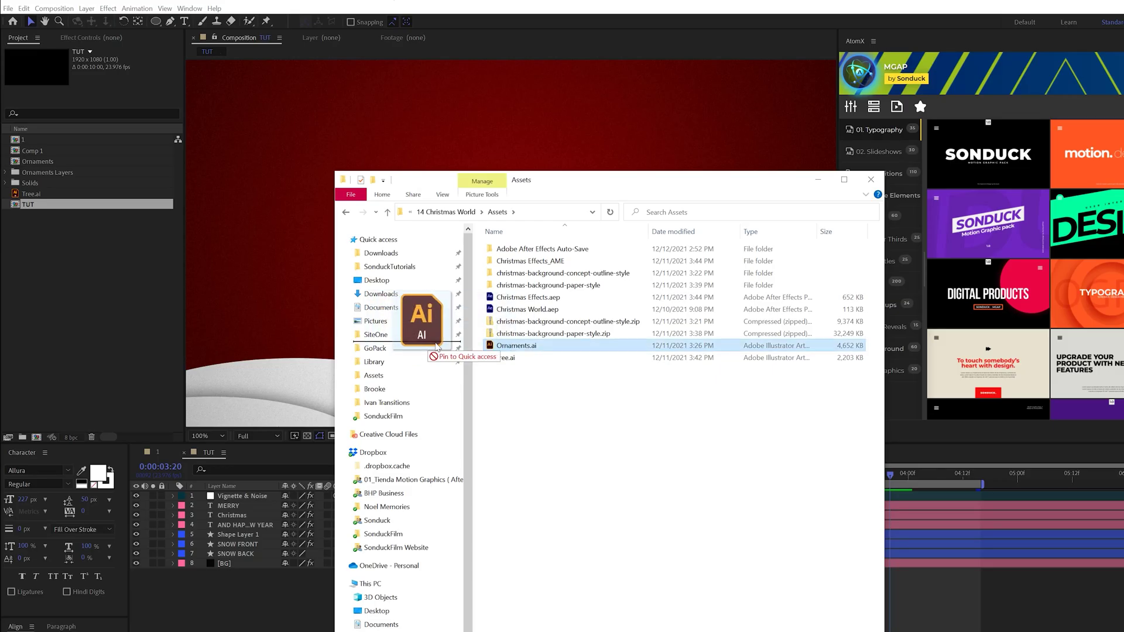
{"action": "left_click_drag", "start_coordinate": [432, 352], "coordinate": [94, 304]}
Step: Import Ornaments.ai with Import Kind set to Composition
{"action": "left_click", "coordinate": [341, 279]}
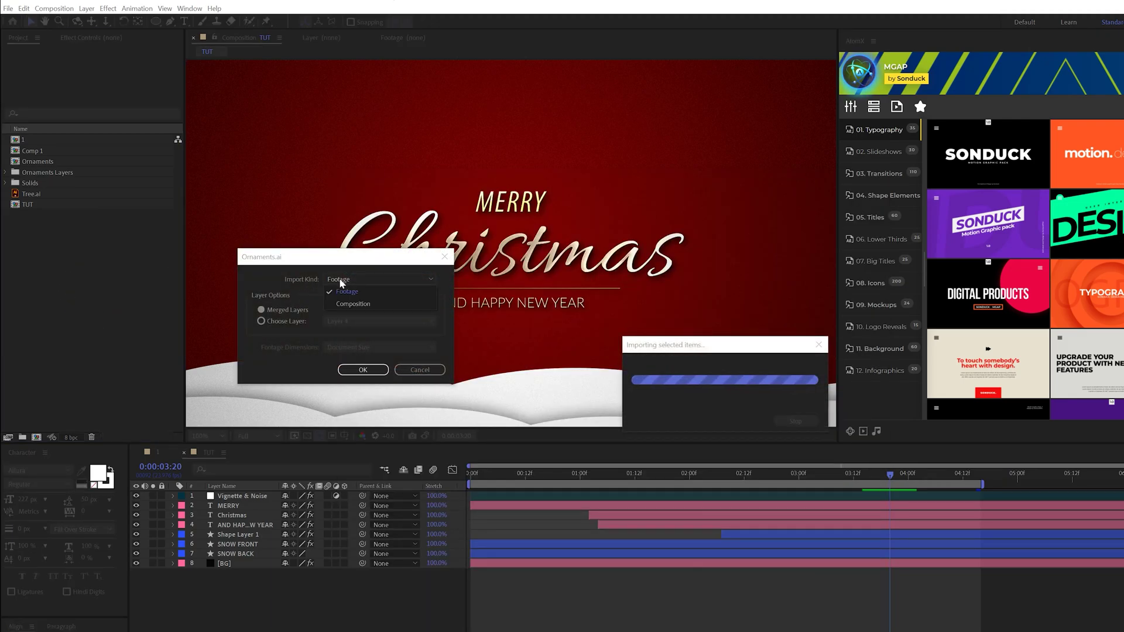
{"action": "left_click", "coordinate": [345, 304]}
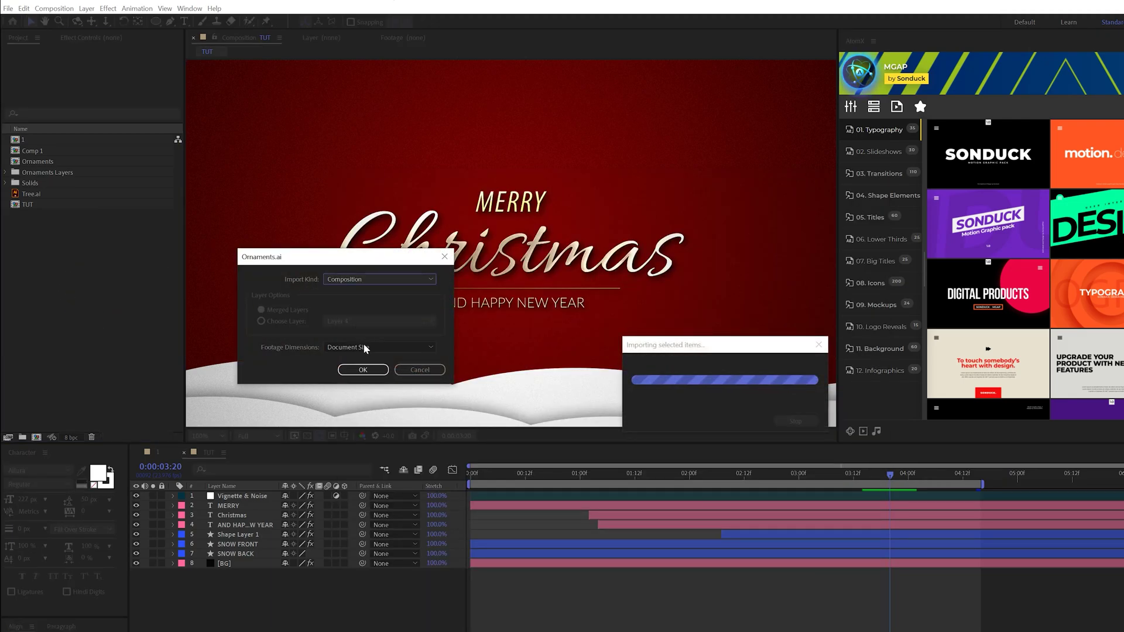
{"action": "left_click", "coordinate": [354, 369]}
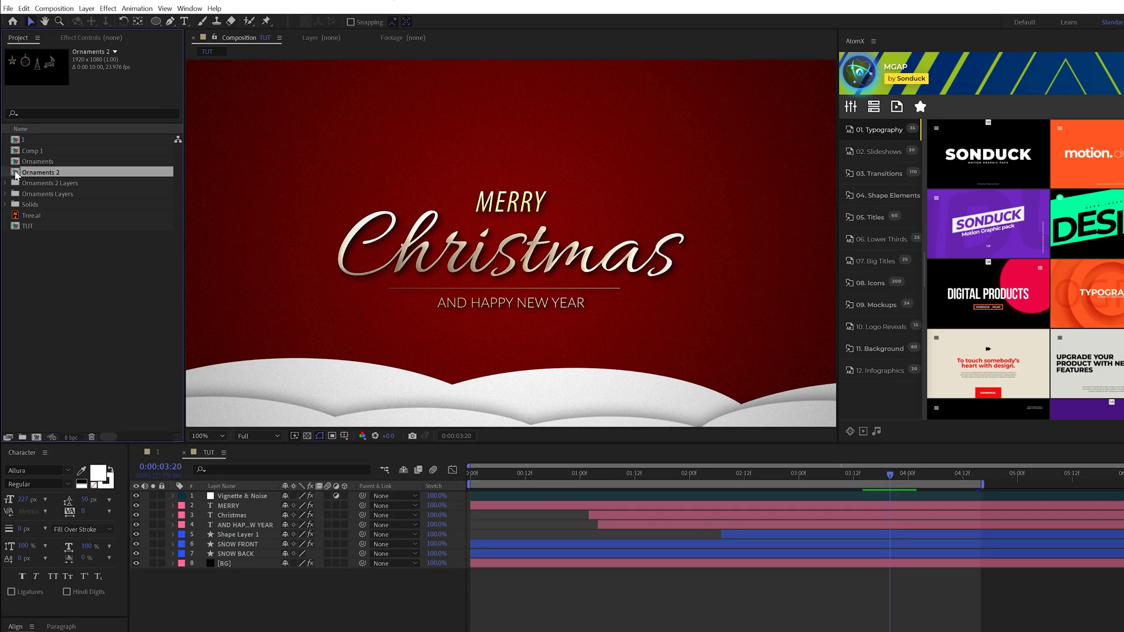
Step: Open the Ornaments 2 comp, fit it in the viewer, and check which ornament Layer 1 is
{"action": "double_click", "coordinate": [15, 174]}
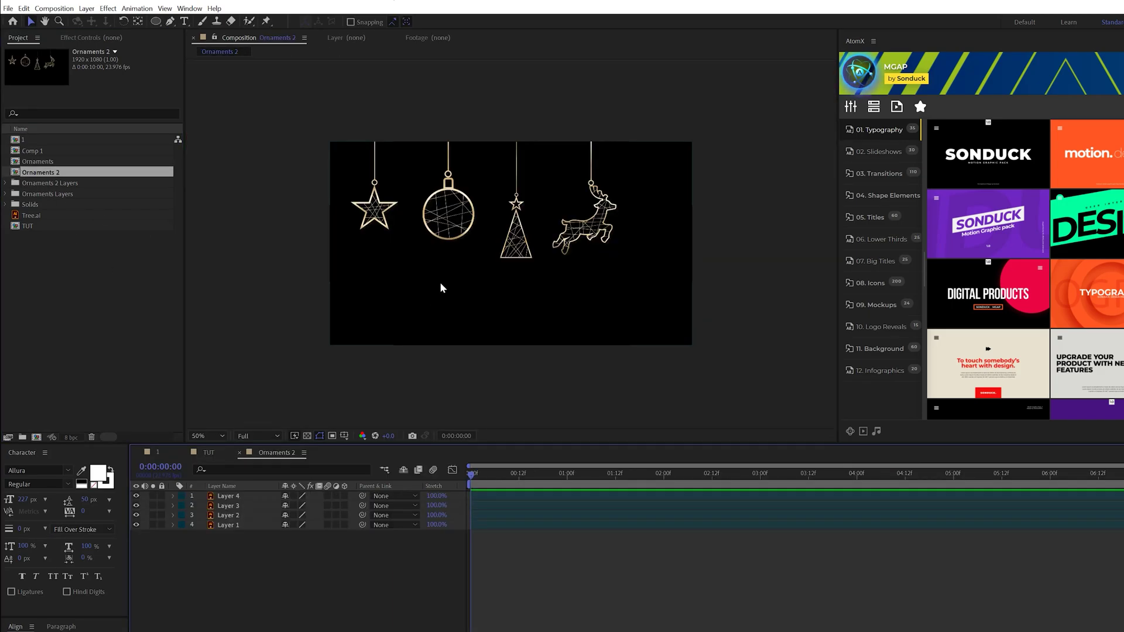
{"action": "left_click", "coordinate": [227, 496]}
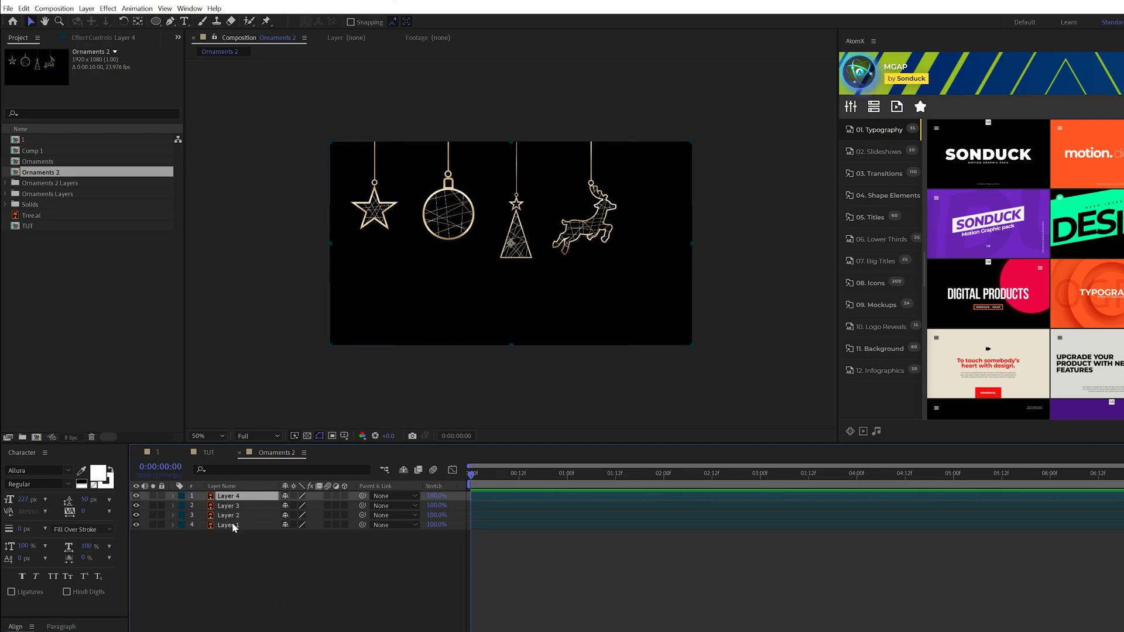
{"action": "left_click", "coordinate": [208, 435]}
{"action": "left_click", "coordinate": [210, 451]}
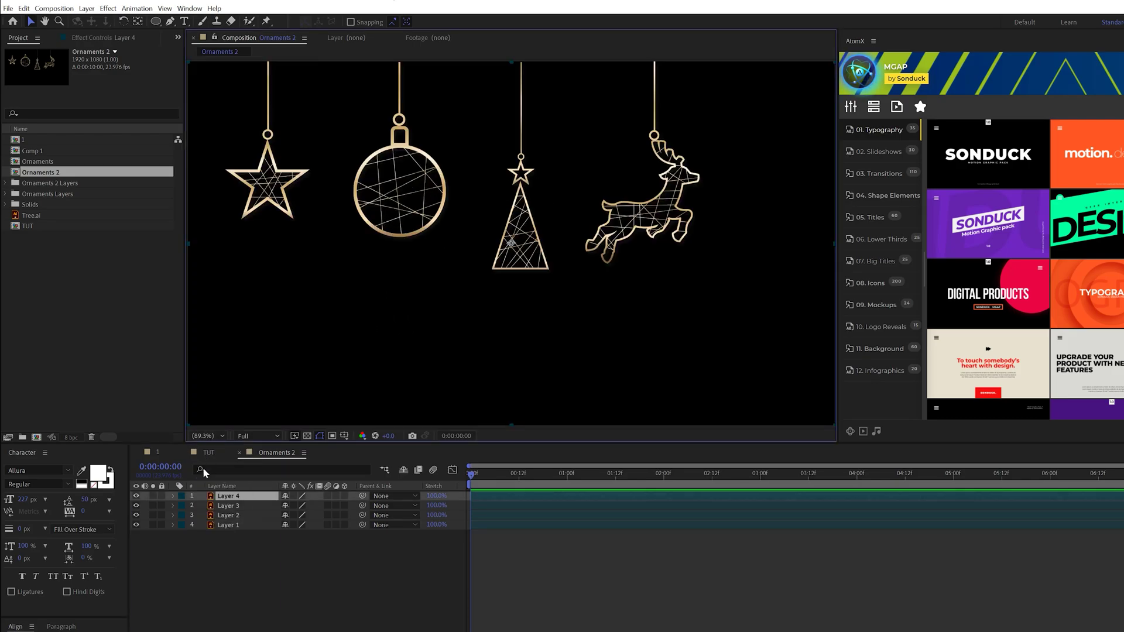
{"action": "left_click", "coordinate": [228, 526]}
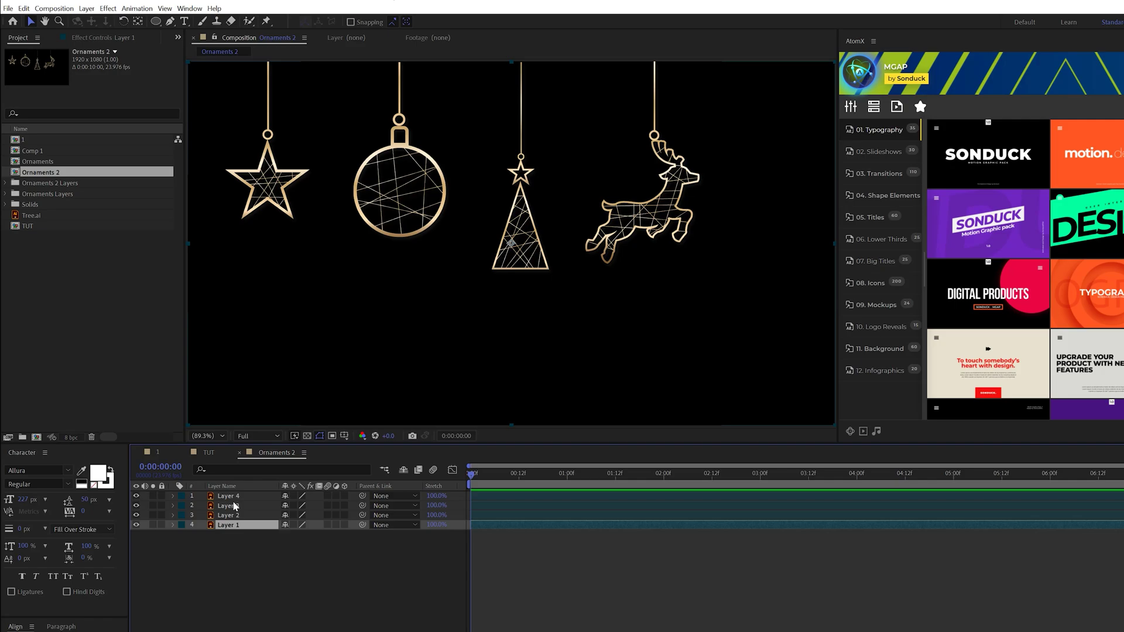
{"action": "left_click", "coordinate": [137, 523]}
{"action": "left_click", "coordinate": [137, 523]}
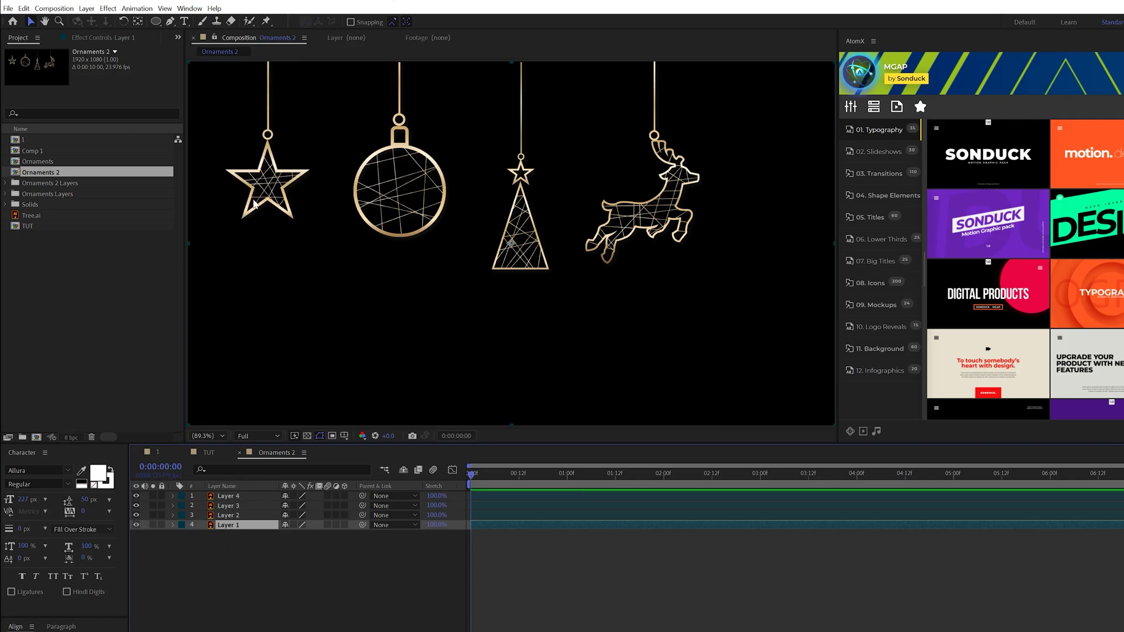
Step: Move the star's anchor point to its string top and add a wiggle(1,30) rotation expression
{"action": "left_click", "coordinate": [138, 21]}
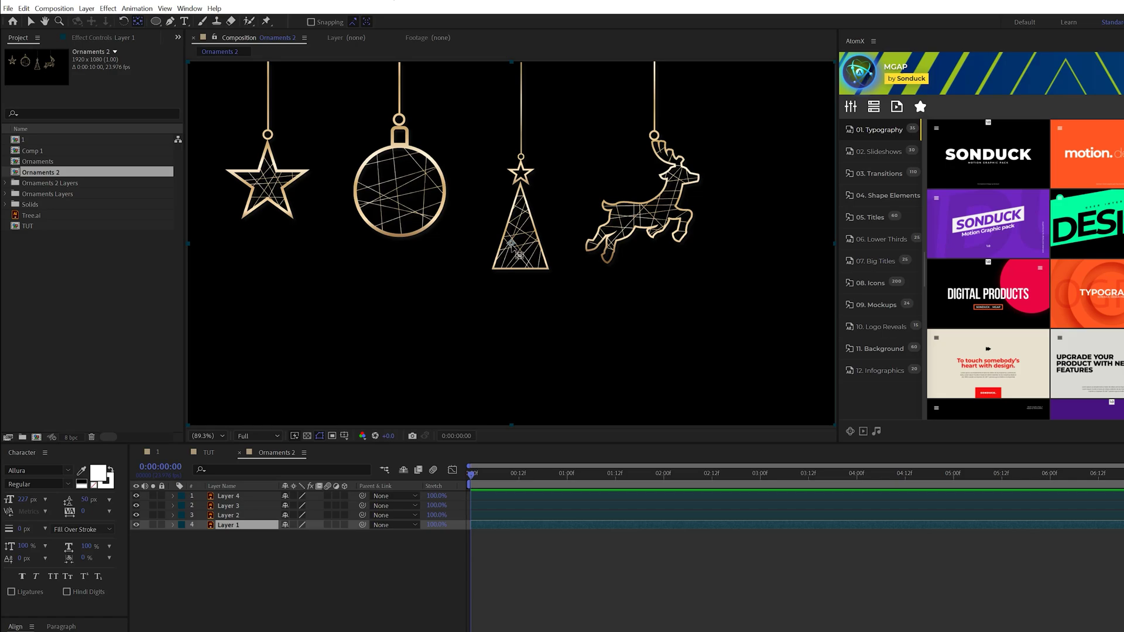
{"action": "left_click_drag", "start_coordinate": [518, 251], "coordinate": [279, 96]}
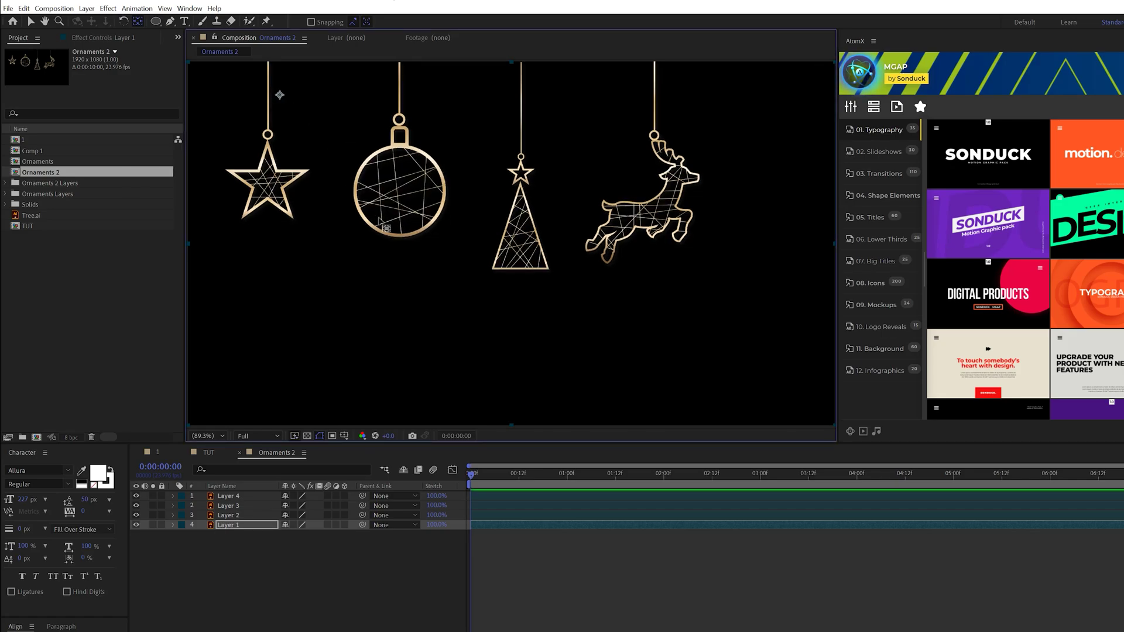
{"action": "scroll", "coordinate": [349, 206], "scroll_direction": "up", "scroll_amount": 3}
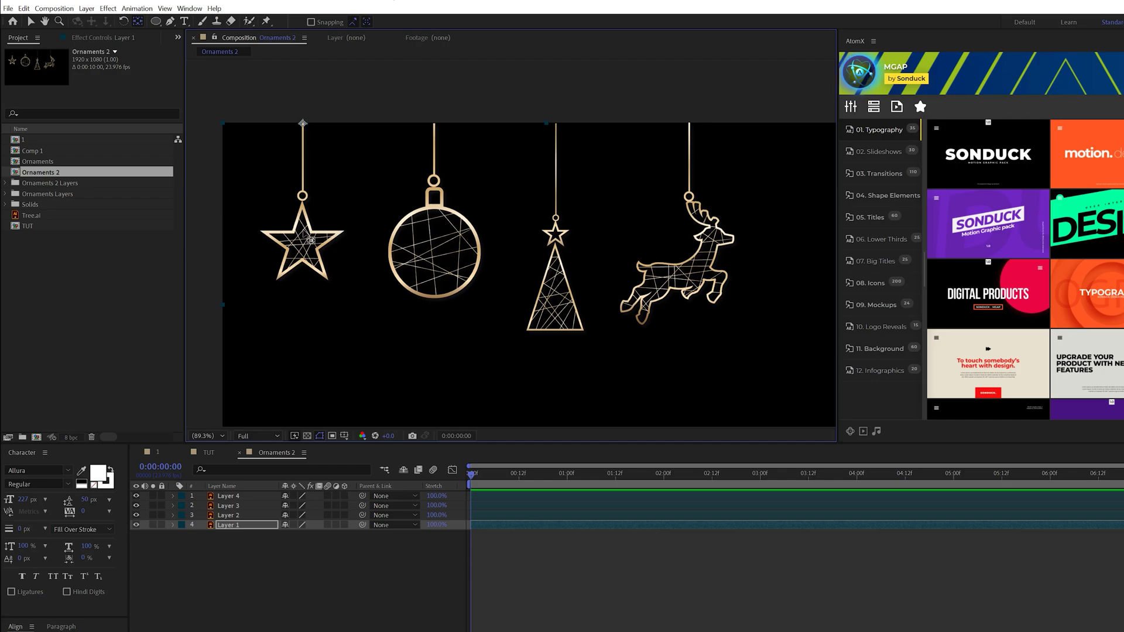
{"action": "key", "text": "r"}
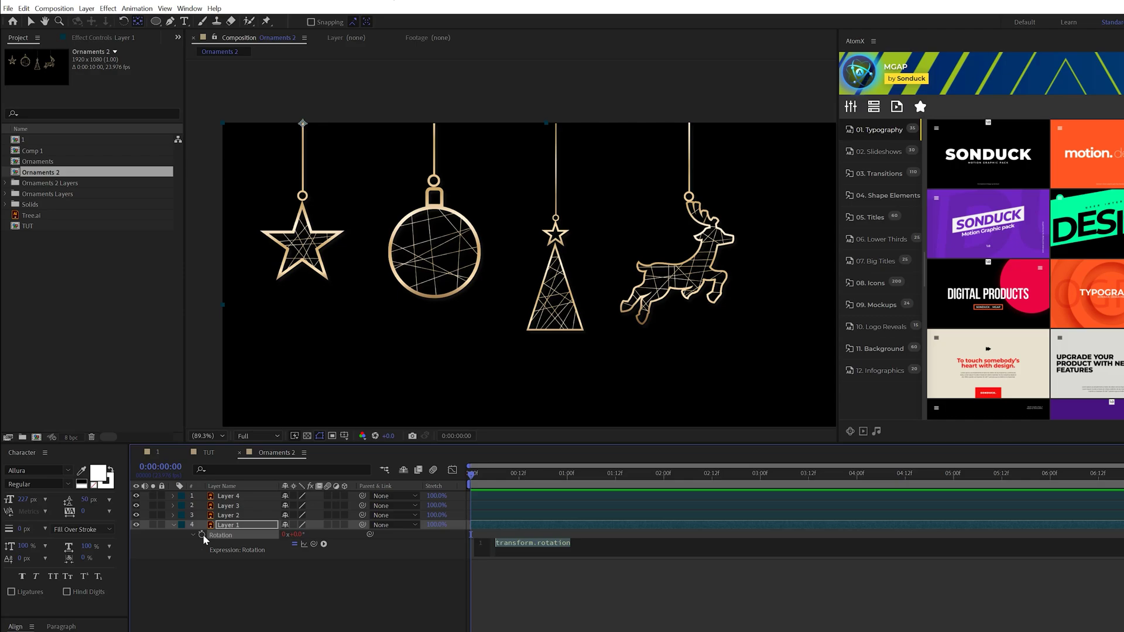
{"action": "type", "text": "wiggle"}
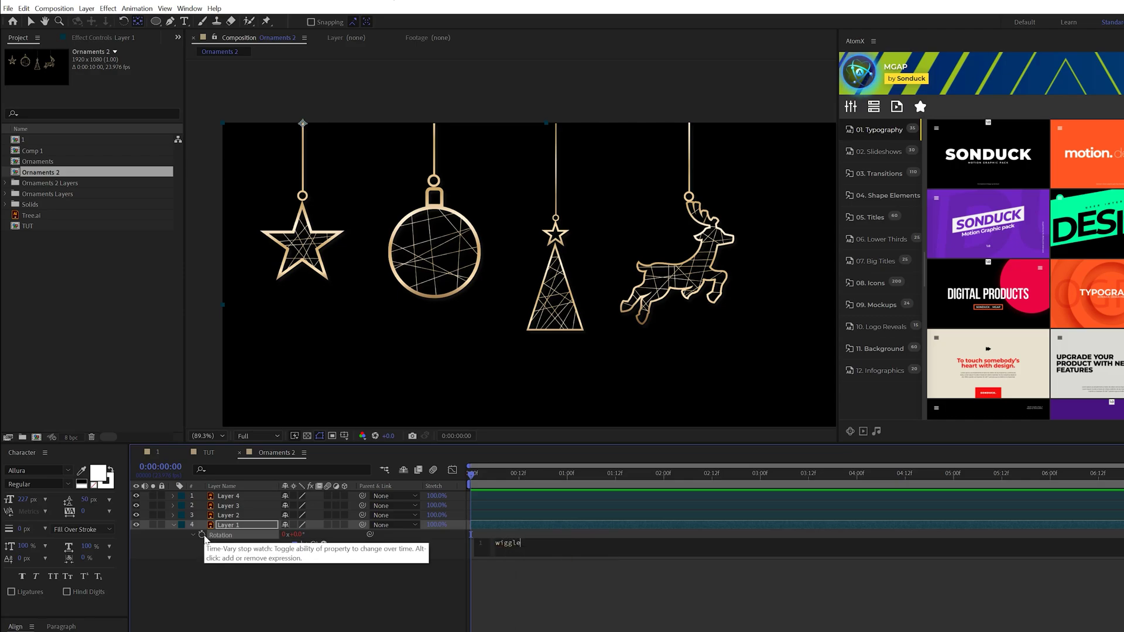
{"action": "key", "text": "Return"}
{"action": "type", "text": "1,3"}
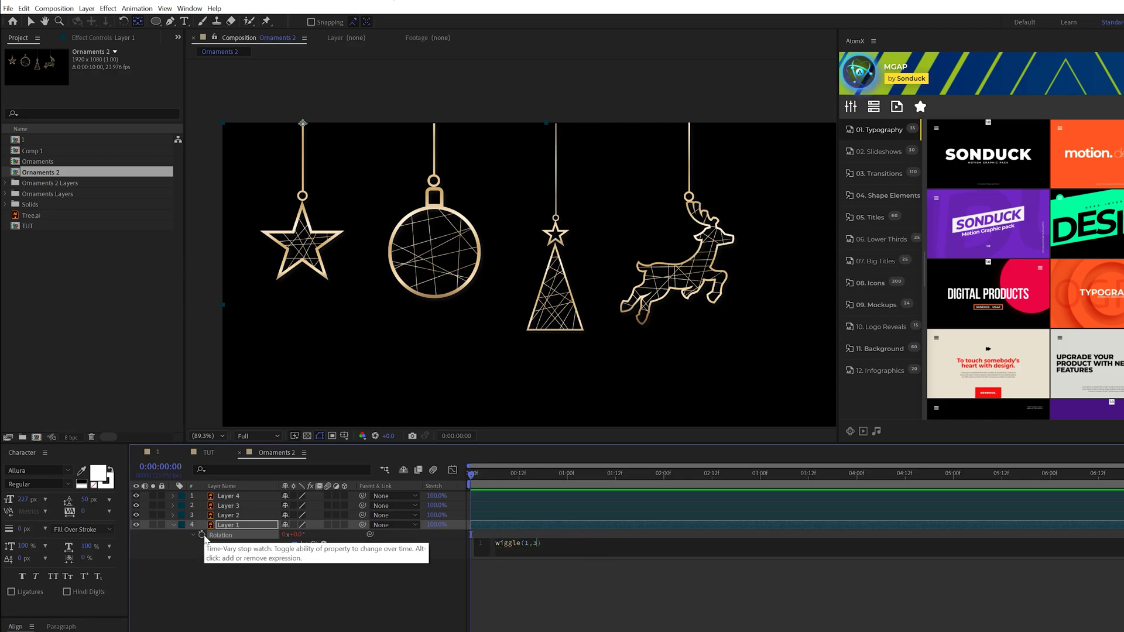
{"action": "type", "text": "0"}
{"action": "left_click", "coordinate": [398, 538]}
{"action": "key", "text": "space"}
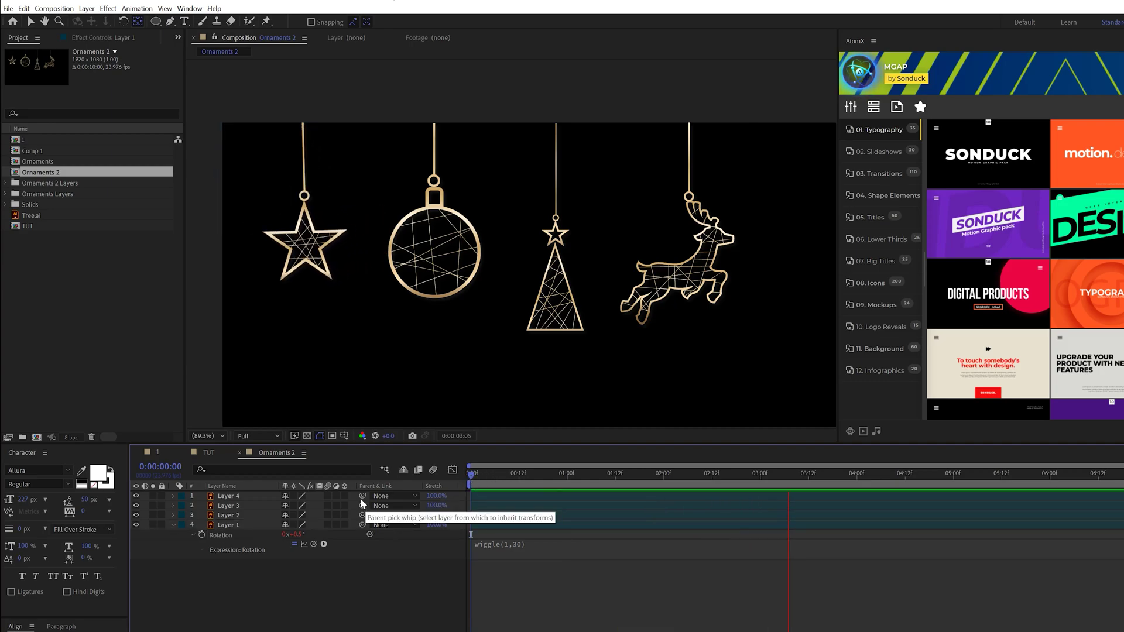
{"action": "key", "text": "space"}
Step: Select the Ball Ornament layer
{"action": "left_click", "coordinate": [233, 517]}
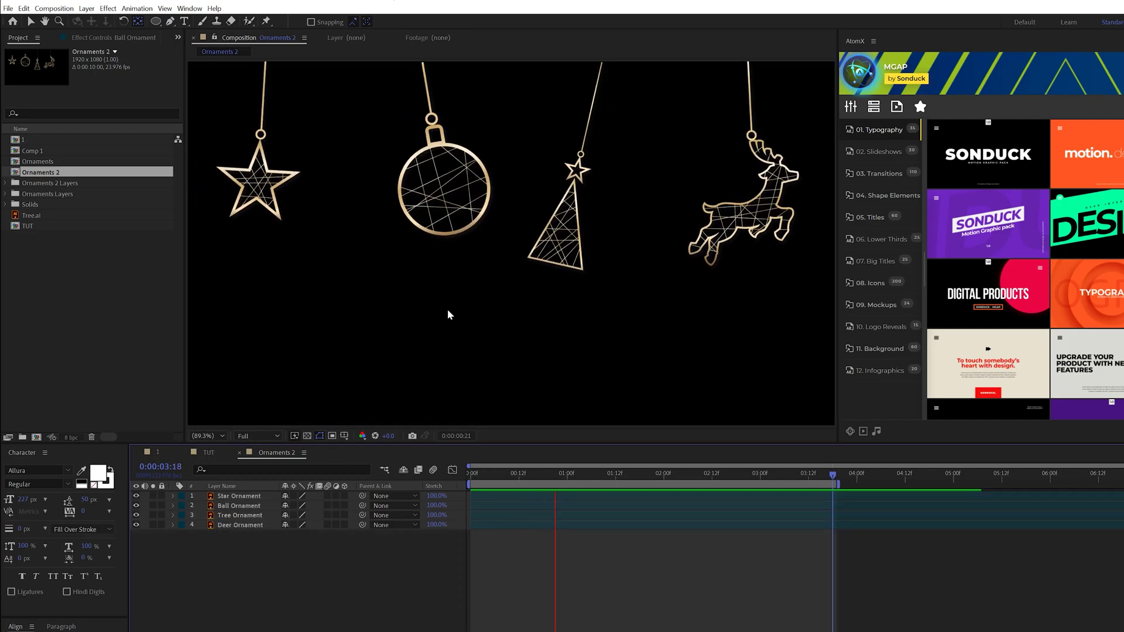
{"action": "scroll", "coordinate": [448, 309], "scroll_direction": "down", "scroll_amount": 2}
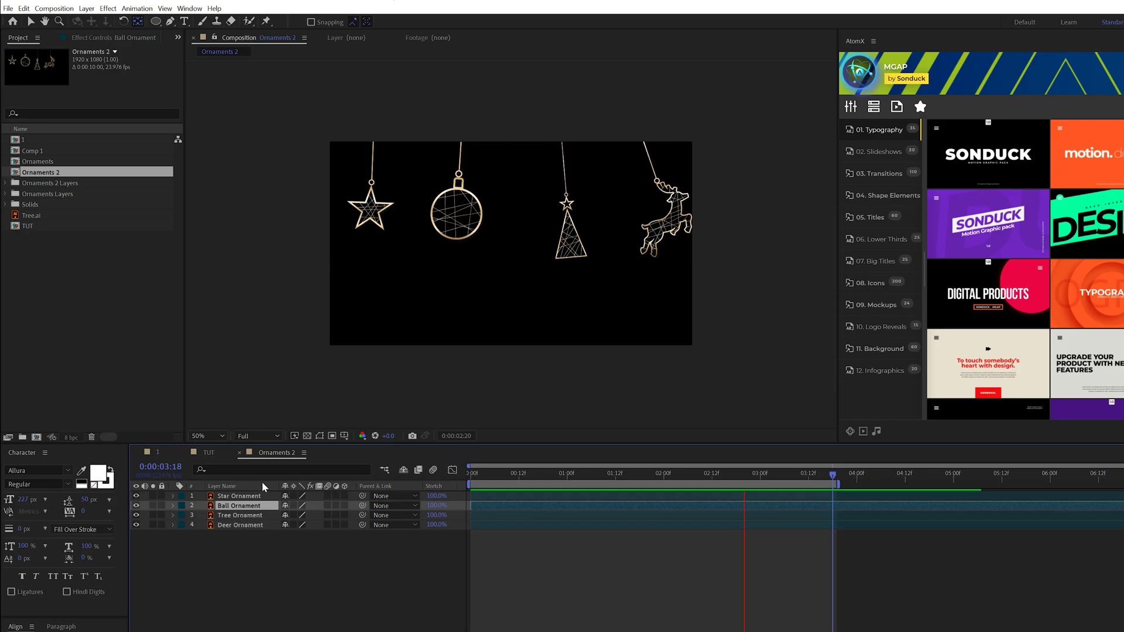
{"action": "left_click", "coordinate": [239, 506]}
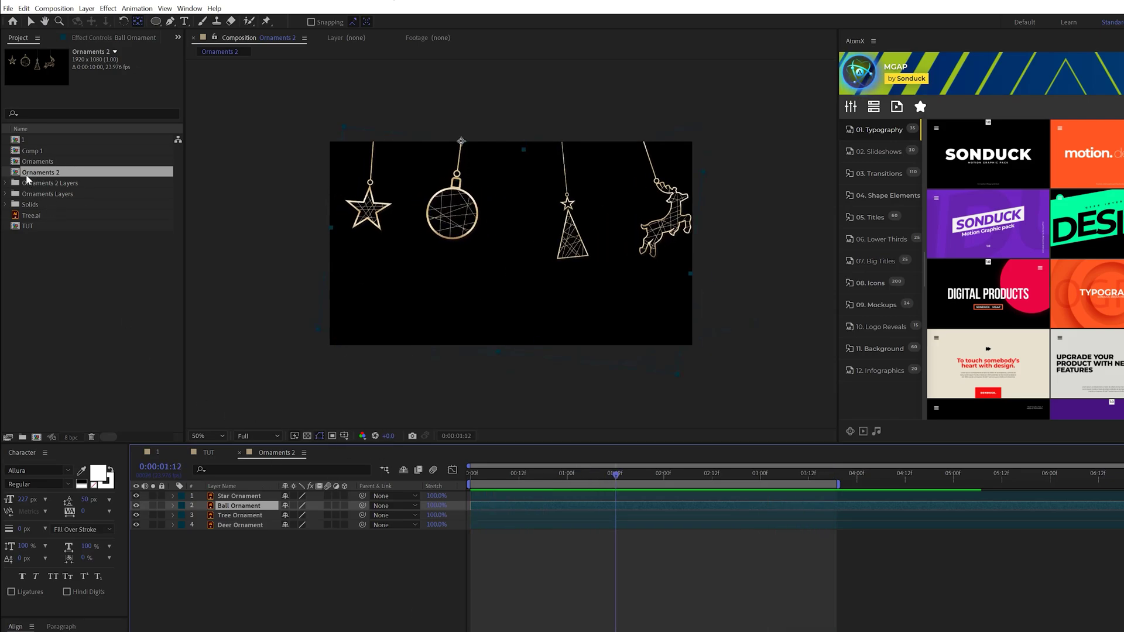
Step: Add the Ornaments 2 comp to the TUT card and scrub to check ornaments above the title
{"action": "left_click", "coordinate": [209, 452]}
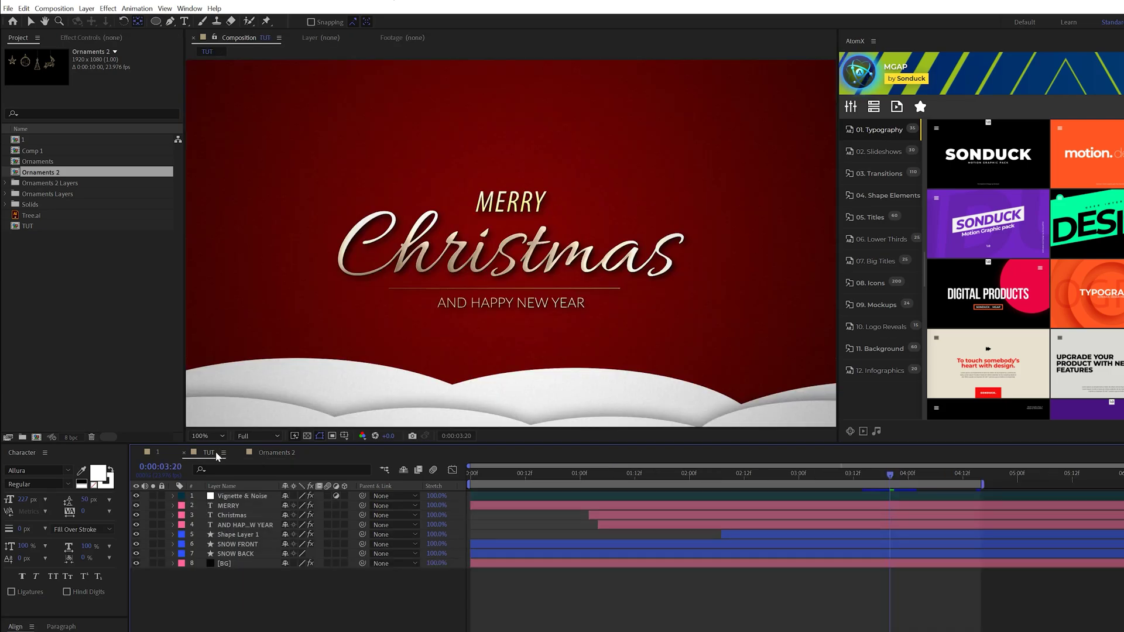
{"action": "left_click_drag", "start_coordinate": [47, 176], "coordinate": [227, 548]}
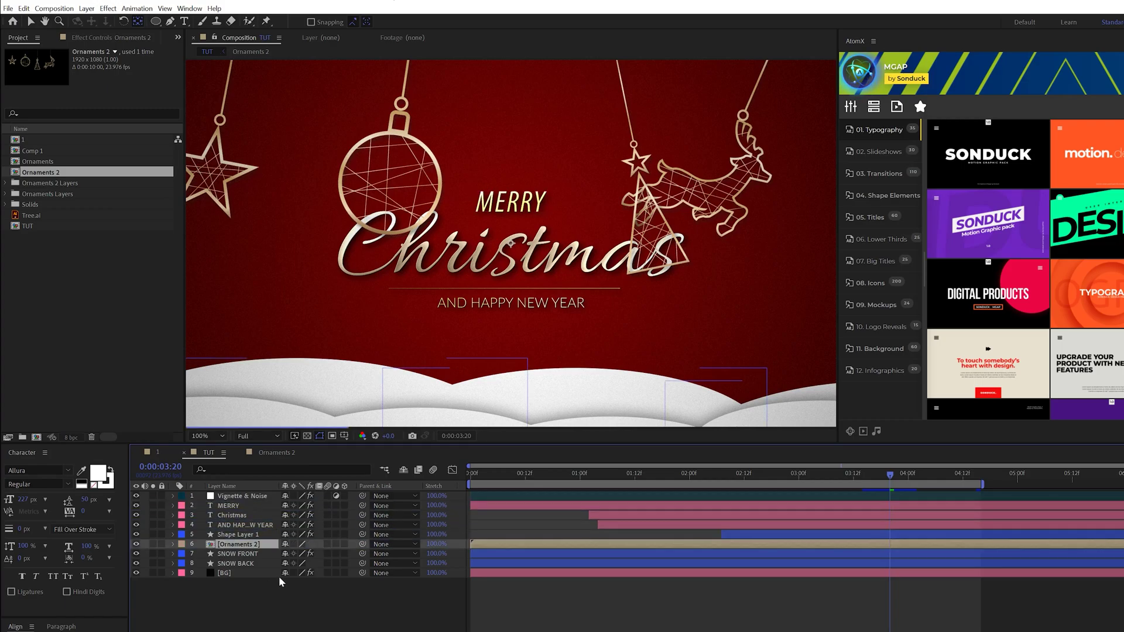
{"action": "key", "text": "ctrl+shift+a"}
{"action": "key", "text": "comma"}
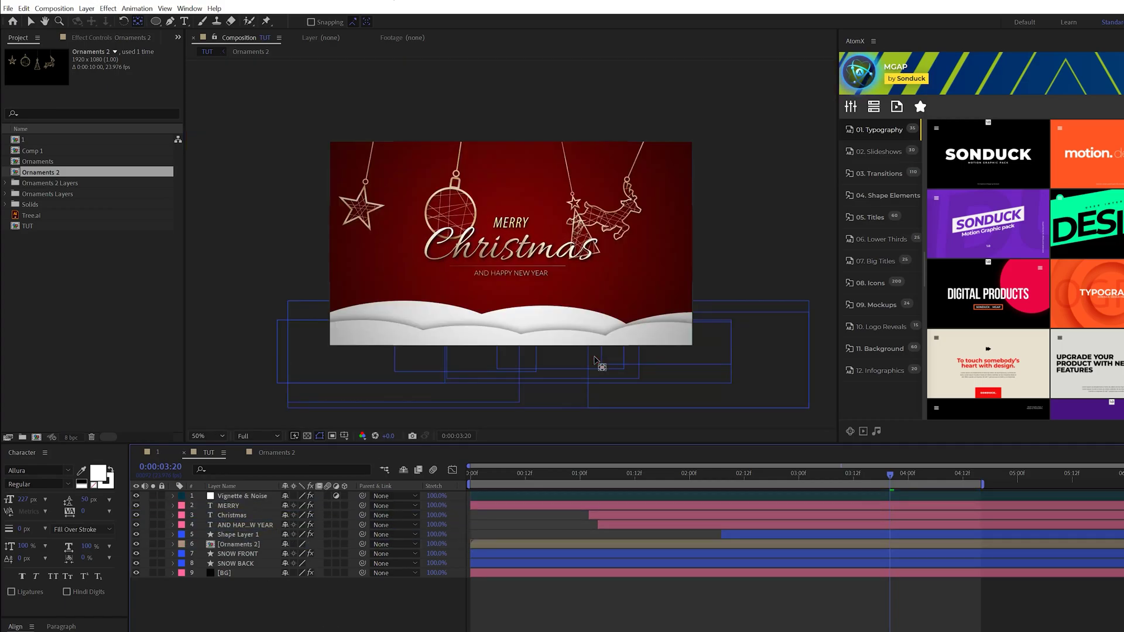
{"action": "left_click_drag", "start_coordinate": [766, 480], "coordinate": [659, 481]}
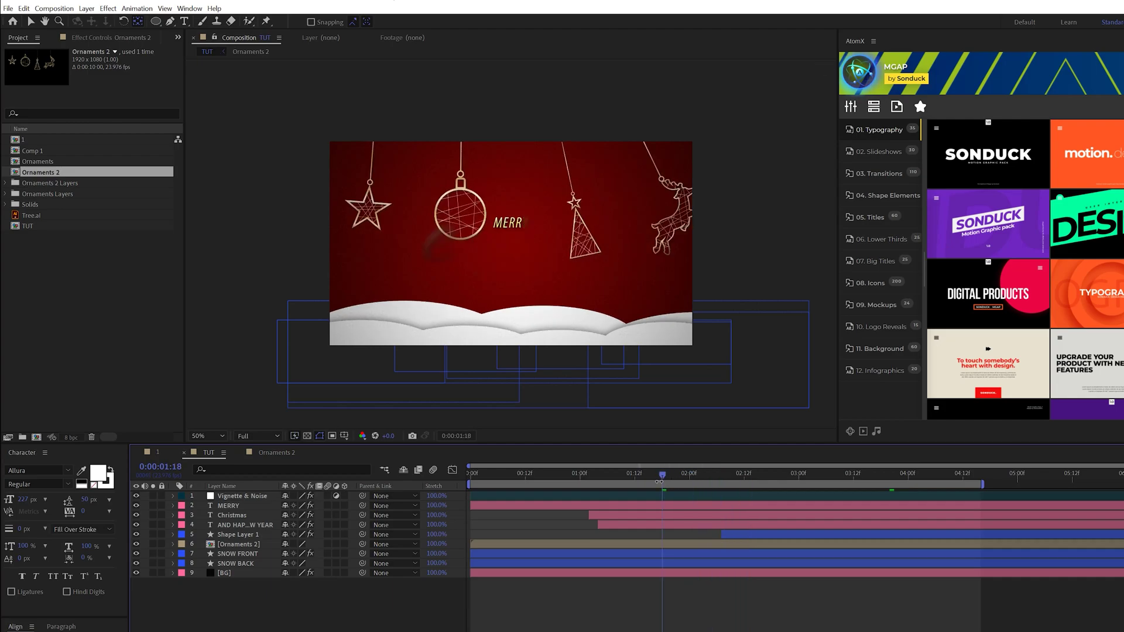
{"action": "left_click", "coordinate": [803, 484]}
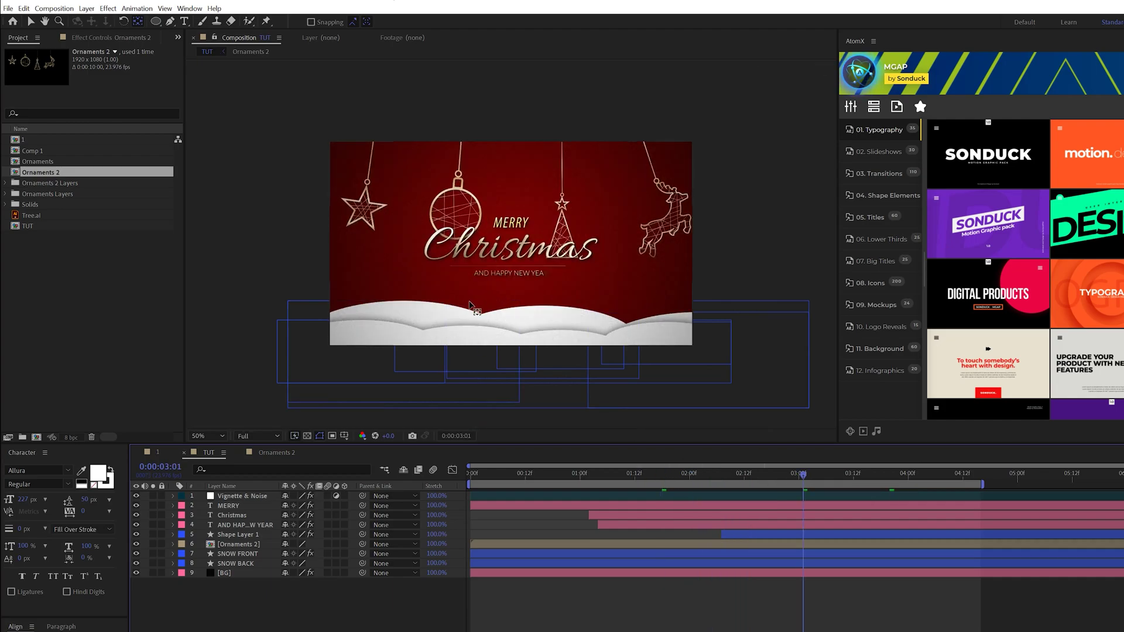
{"action": "key", "text": "period"}
Step: Bring the Tree.ai layers from comp 1 into the TUT card and fit the card in the viewer
{"action": "left_click", "coordinate": [169, 456]}
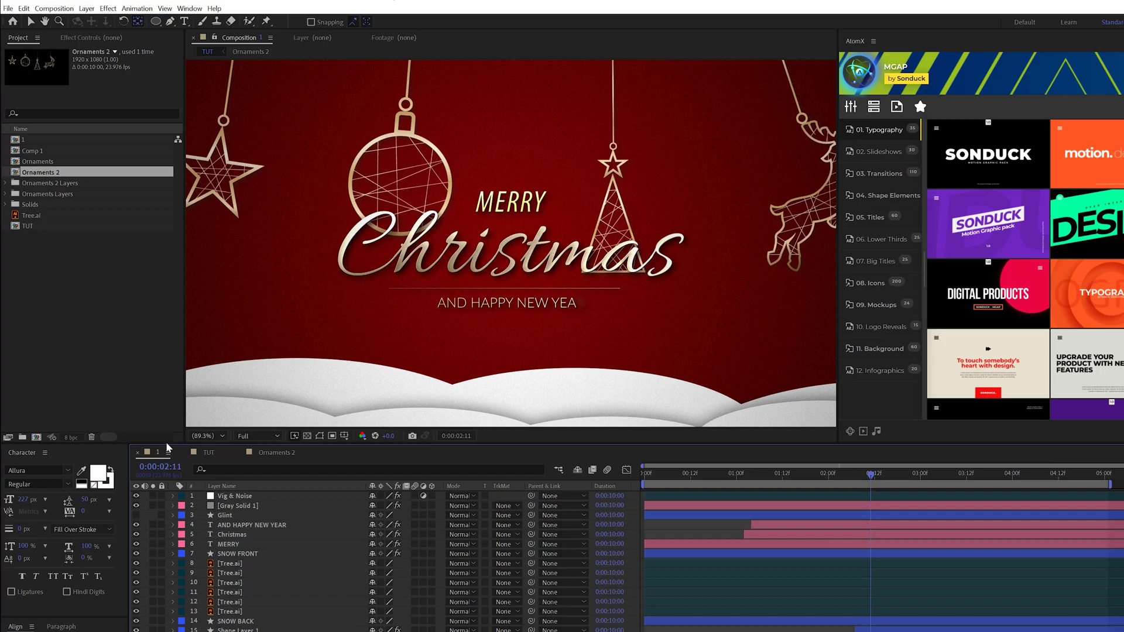
{"action": "key", "text": "v"}
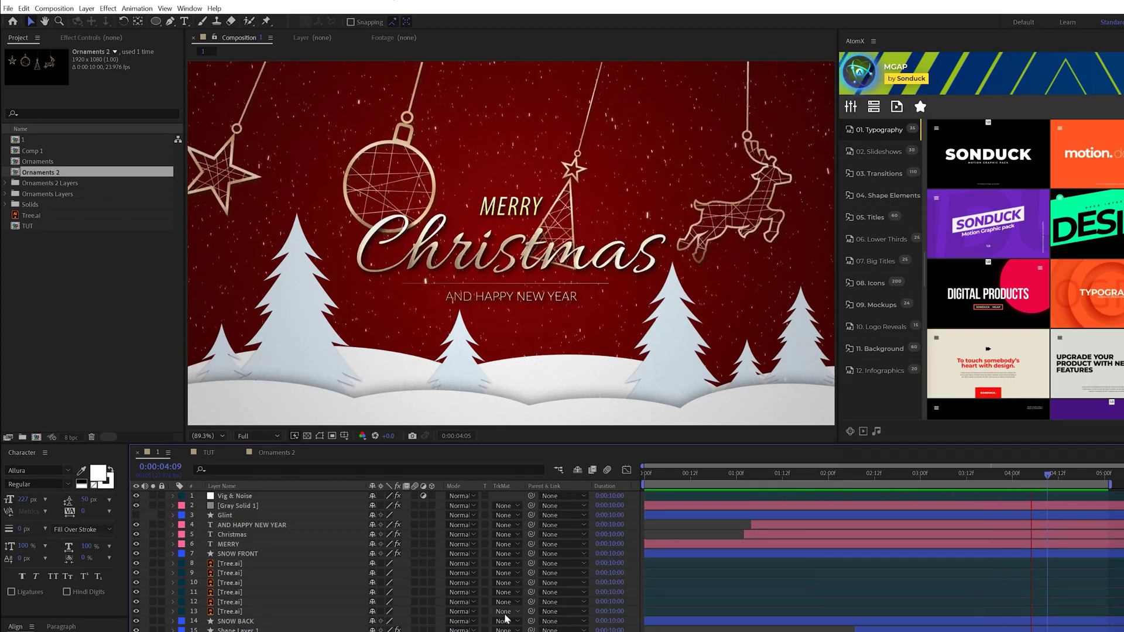
{"action": "left_click", "coordinate": [208, 453]}
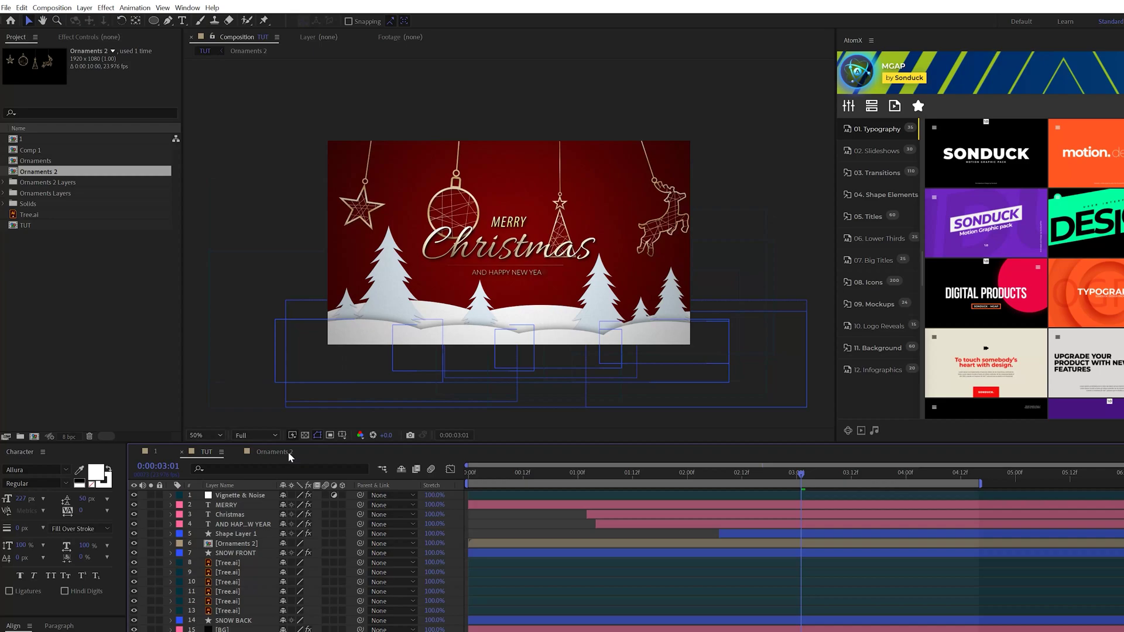
{"action": "left_click", "coordinate": [205, 436]}
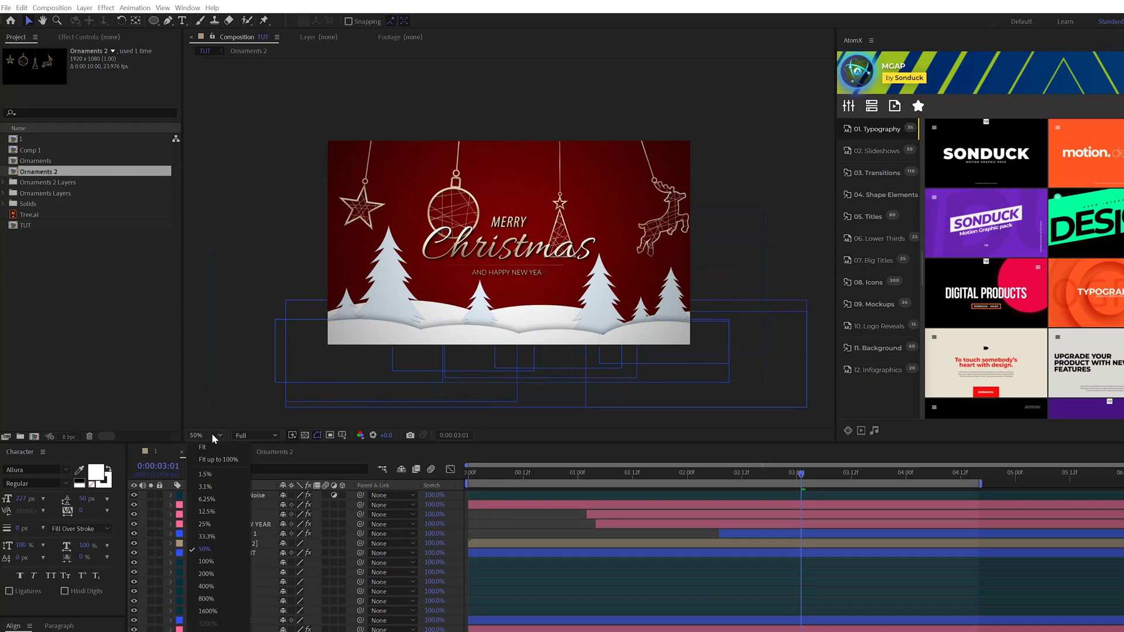
{"action": "left_click", "coordinate": [205, 448]}
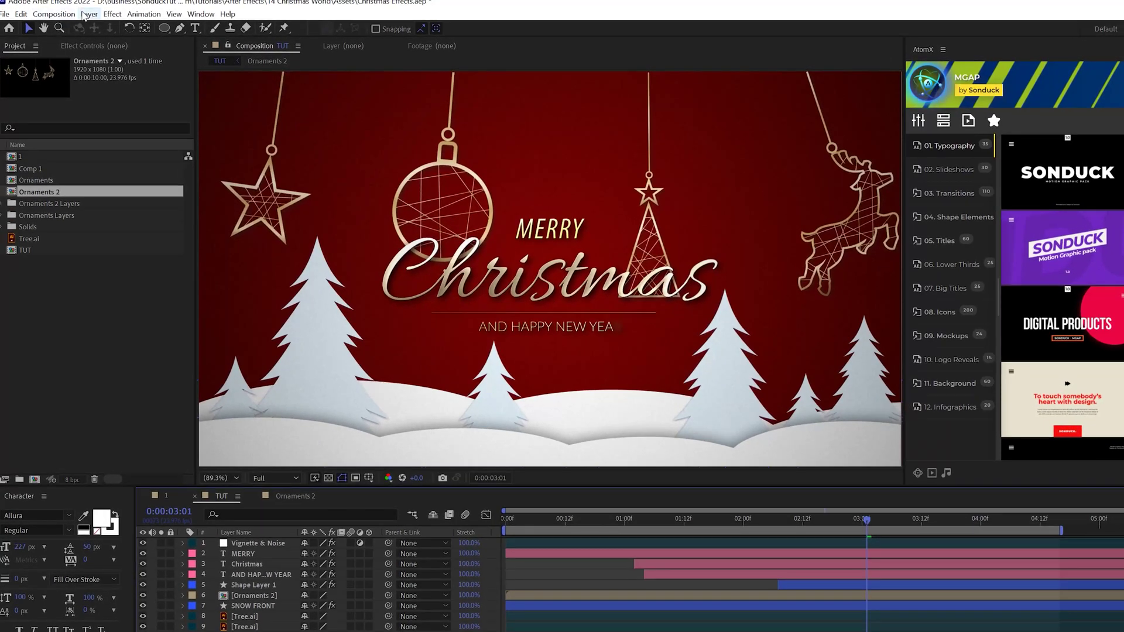
Step: Add a new solid layer named Snow
{"action": "left_click", "coordinate": [88, 14]}
{"action": "mouse_move", "coordinate": [106, 31]}
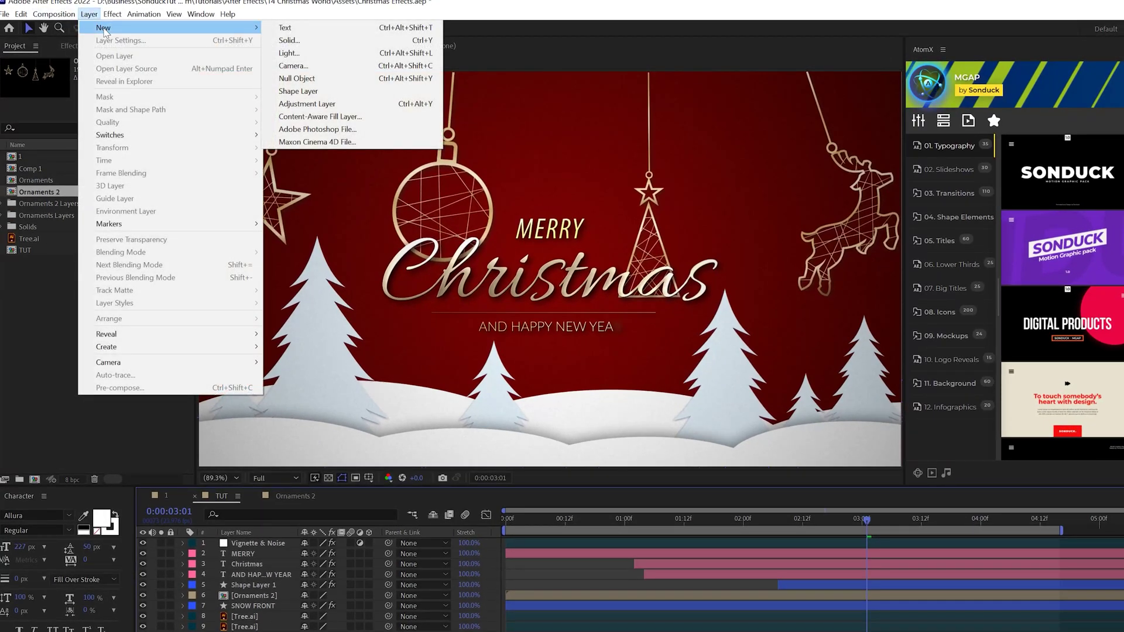
{"action": "left_click", "coordinate": [326, 41]}
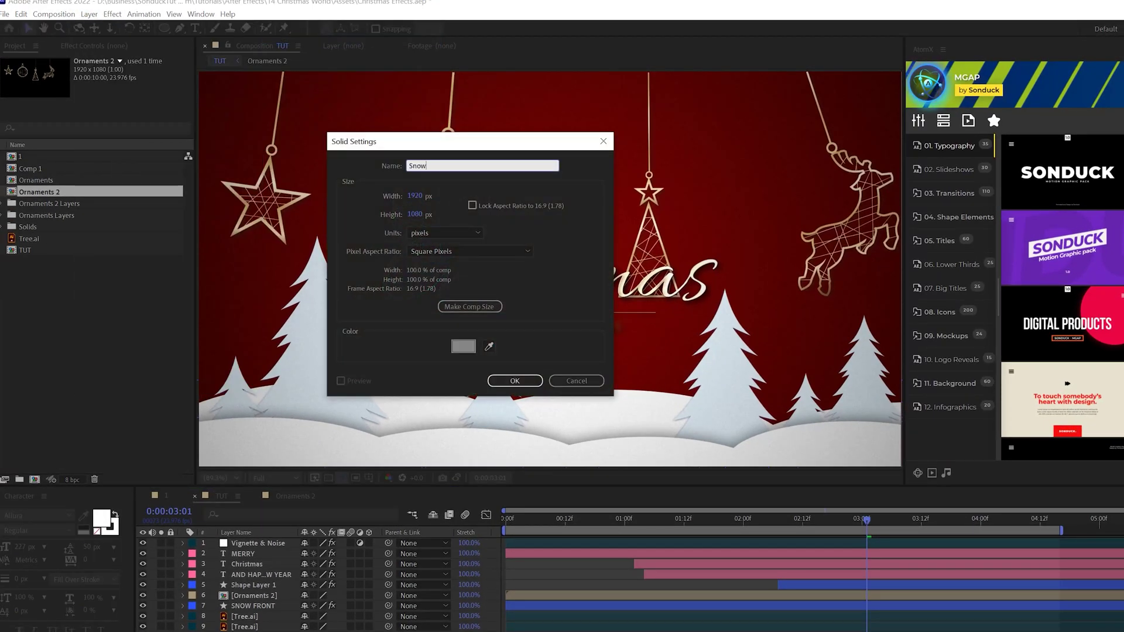
{"action": "key", "text": "Return"}
Step: Apply CC Snowfall to the Snow layer with Composite With Original turned off
{"action": "left_click", "coordinate": [108, 14]}
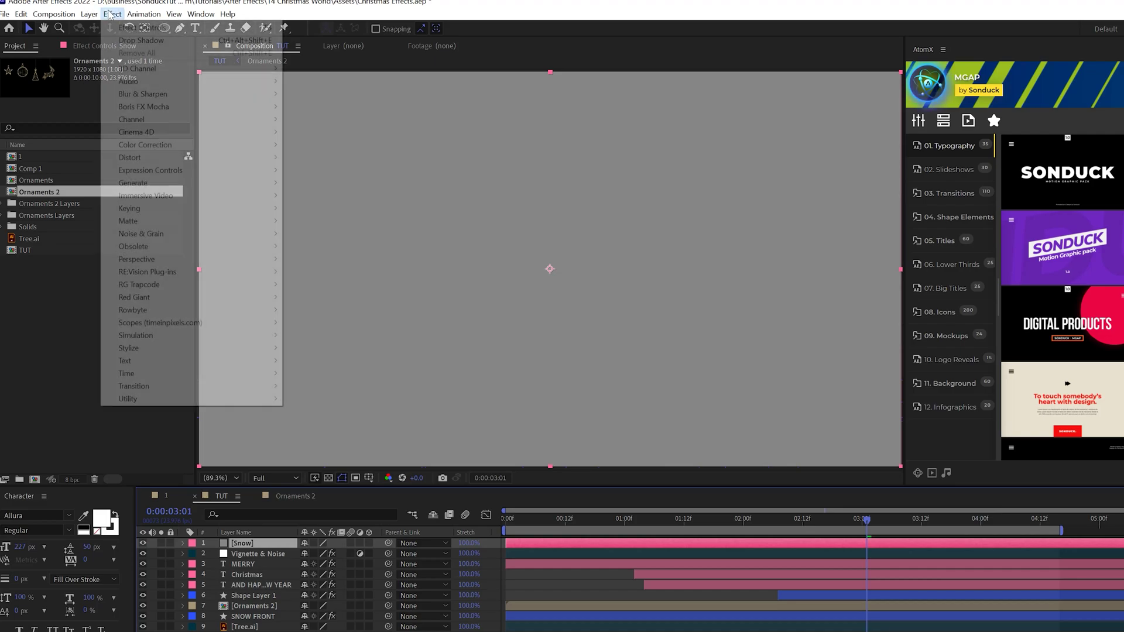
{"action": "mouse_move", "coordinate": [130, 338]}
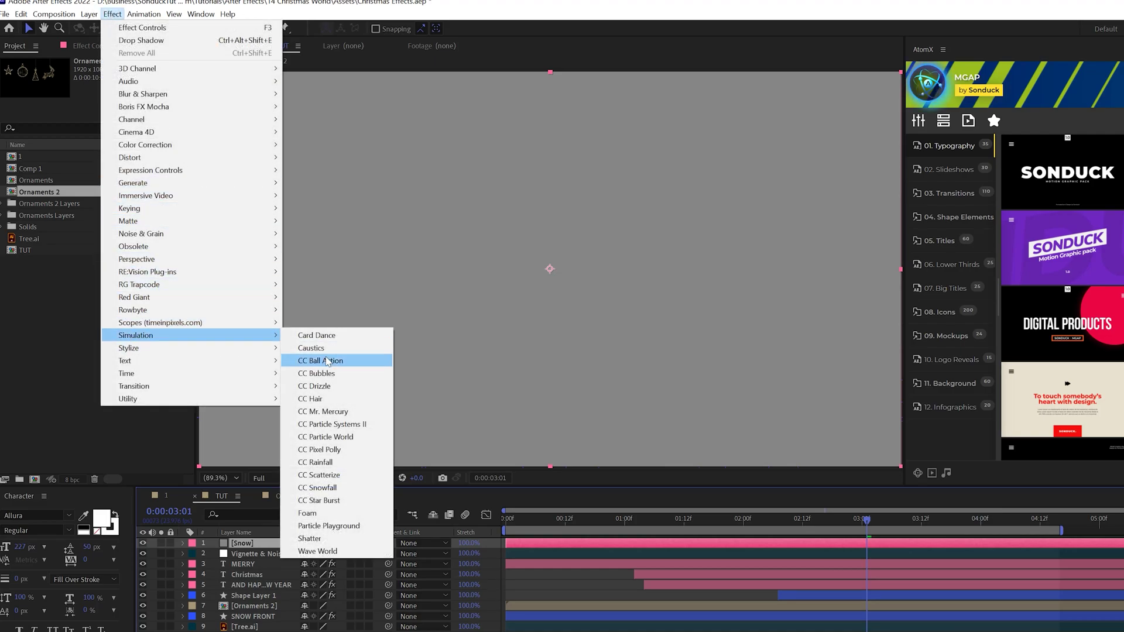
{"action": "left_click", "coordinate": [318, 481]}
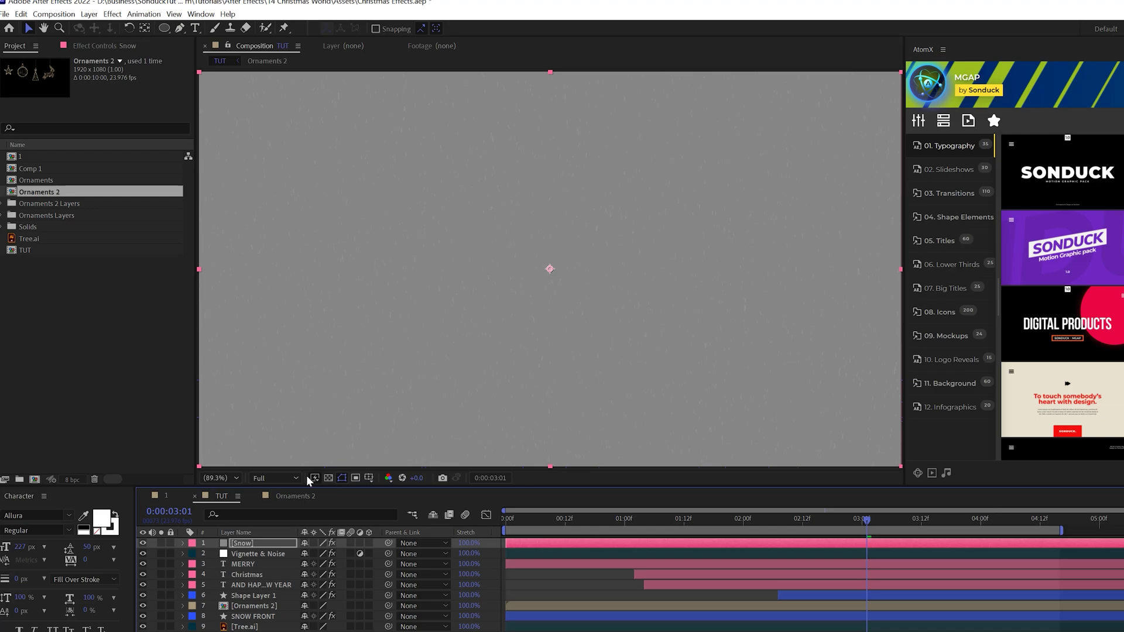
{"action": "left_click", "coordinate": [106, 46]}
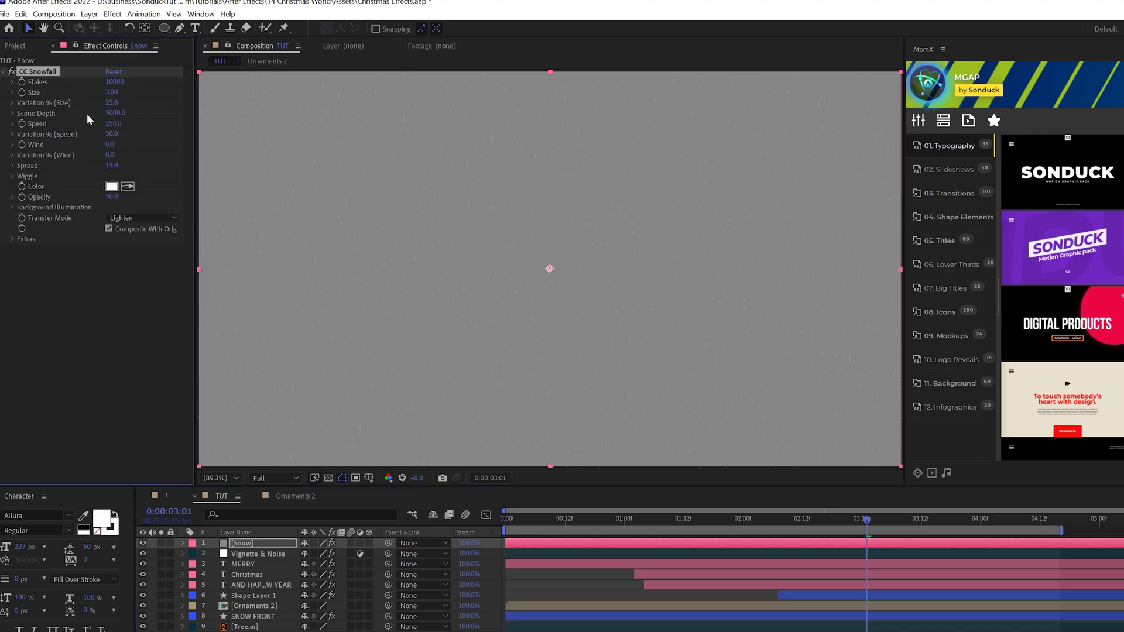
{"action": "left_click", "coordinate": [108, 229]}
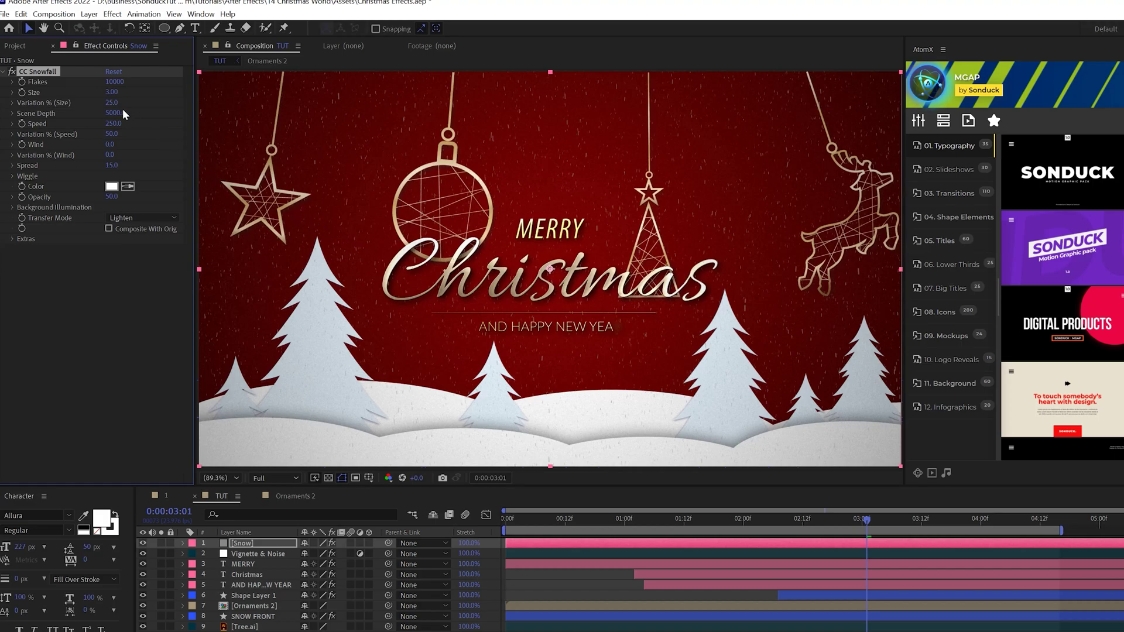
Step: Set snow Influence % to 0 and Opacity to 100, and move Snow below Vignette & Noise
{"action": "left_click", "coordinate": [12, 207]}
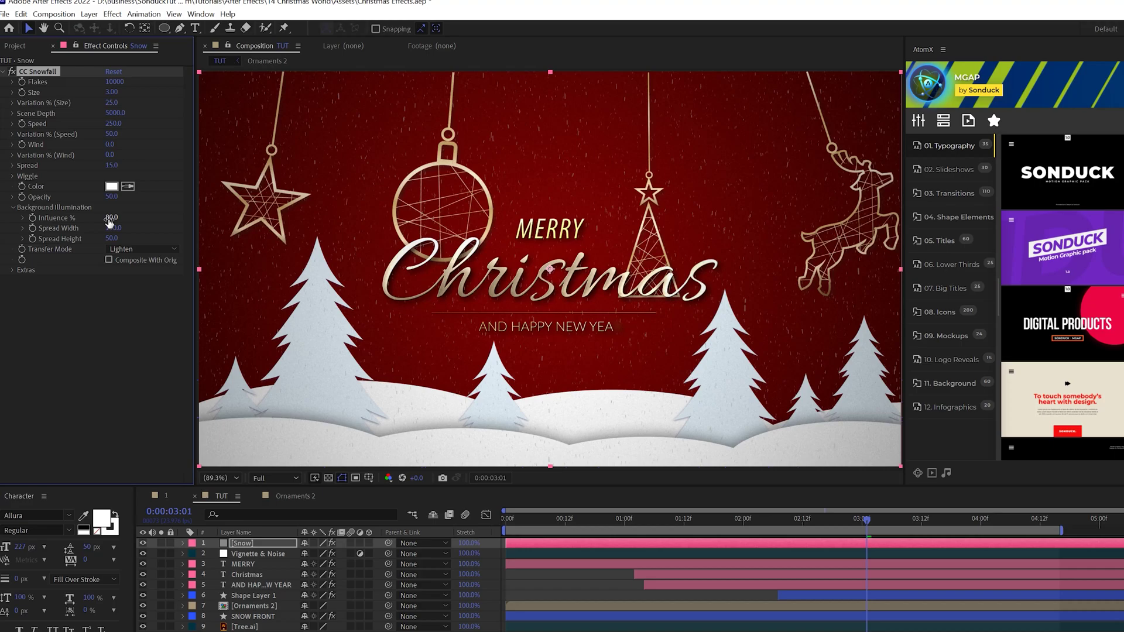
{"action": "left_click_drag", "start_coordinate": [108, 221], "coordinate": [61, 218]}
{"action": "key", "text": "ctrl+z"}
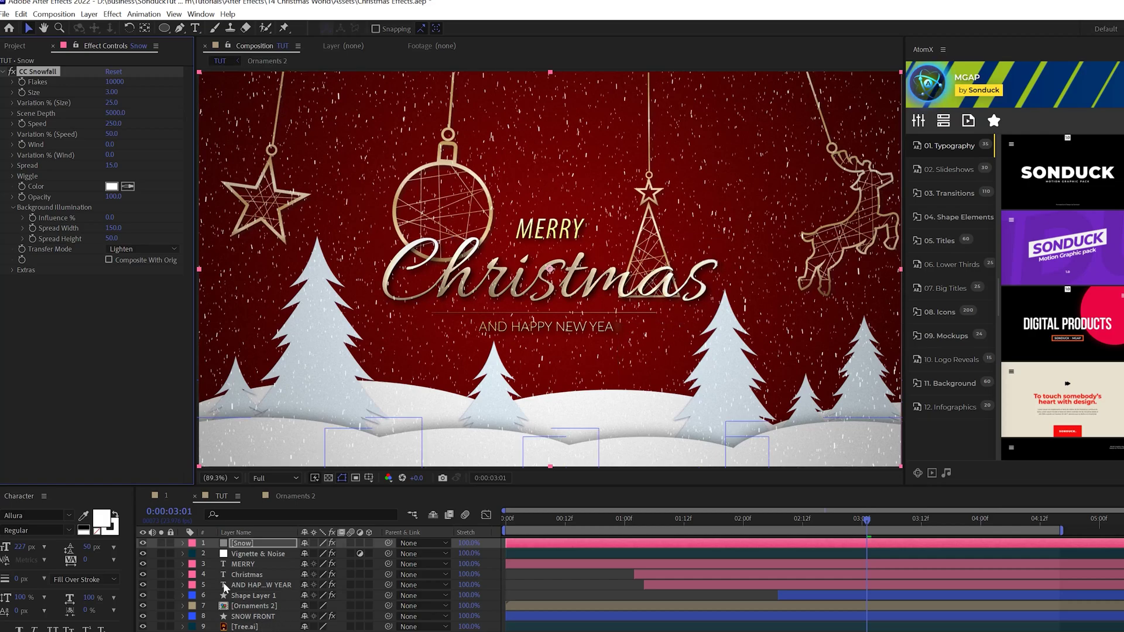
{"action": "left_click", "coordinate": [240, 543]}
{"action": "key", "text": "ctrl+bracketleft"}
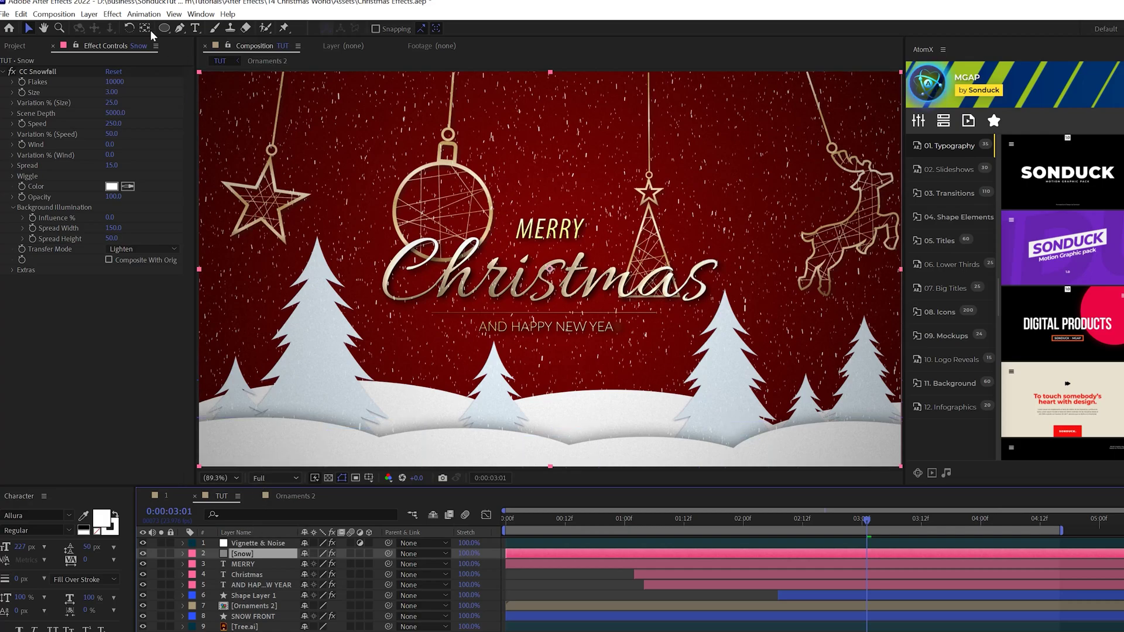
Step: Add Glow and a duplicate Glow 2 to the snow, then preview the animation
{"action": "left_click", "coordinate": [115, 15]}
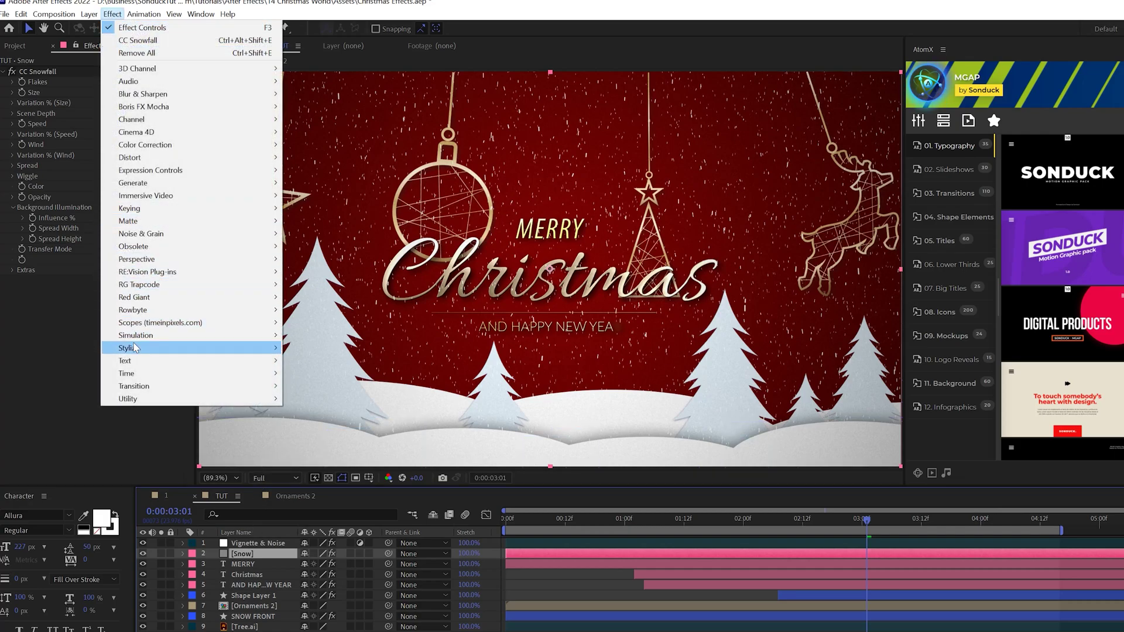
{"action": "mouse_move", "coordinate": [167, 350]}
{"action": "left_click", "coordinate": [307, 551]}
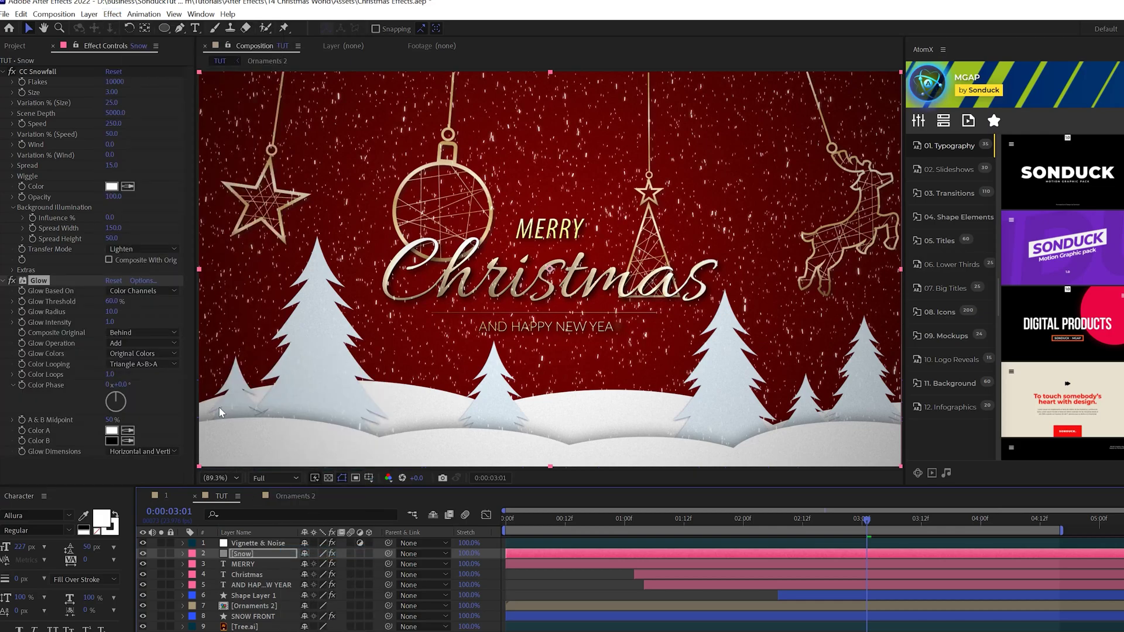
{"action": "key", "text": "ctrl+d"}
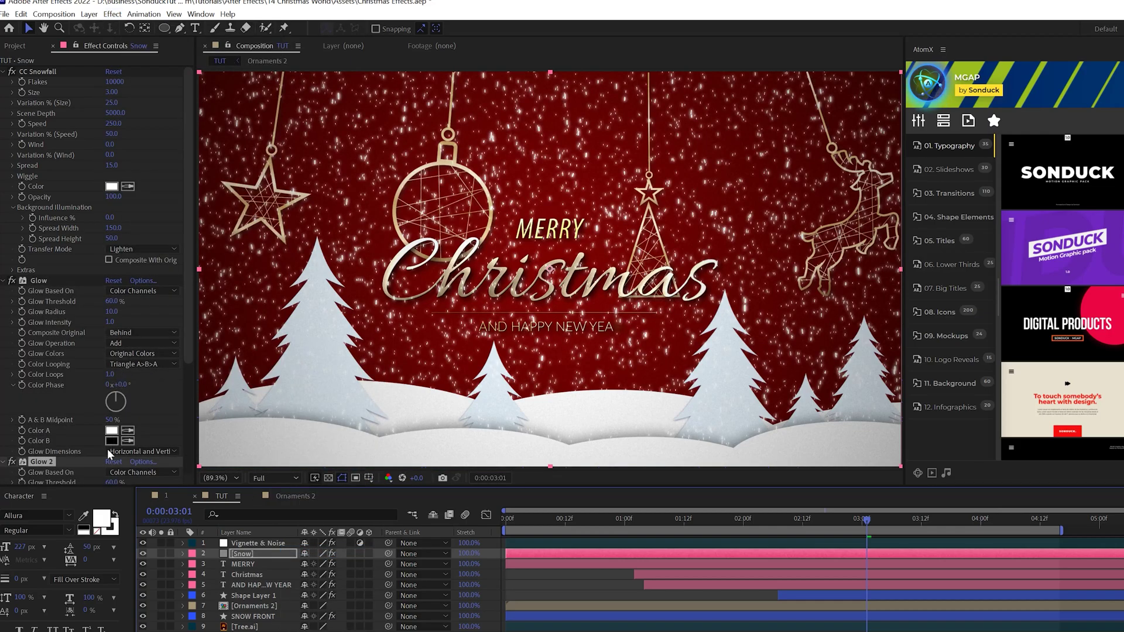
{"action": "scroll", "coordinate": [91, 433], "scroll_direction": "down", "scroll_amount": 5}
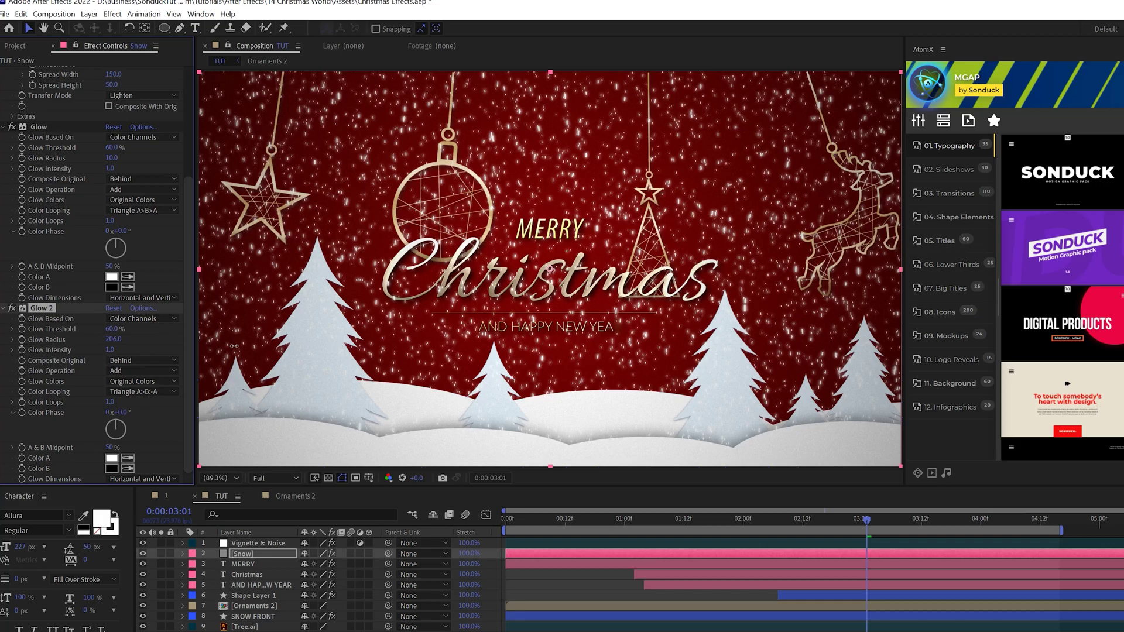
{"action": "key", "text": "space"}
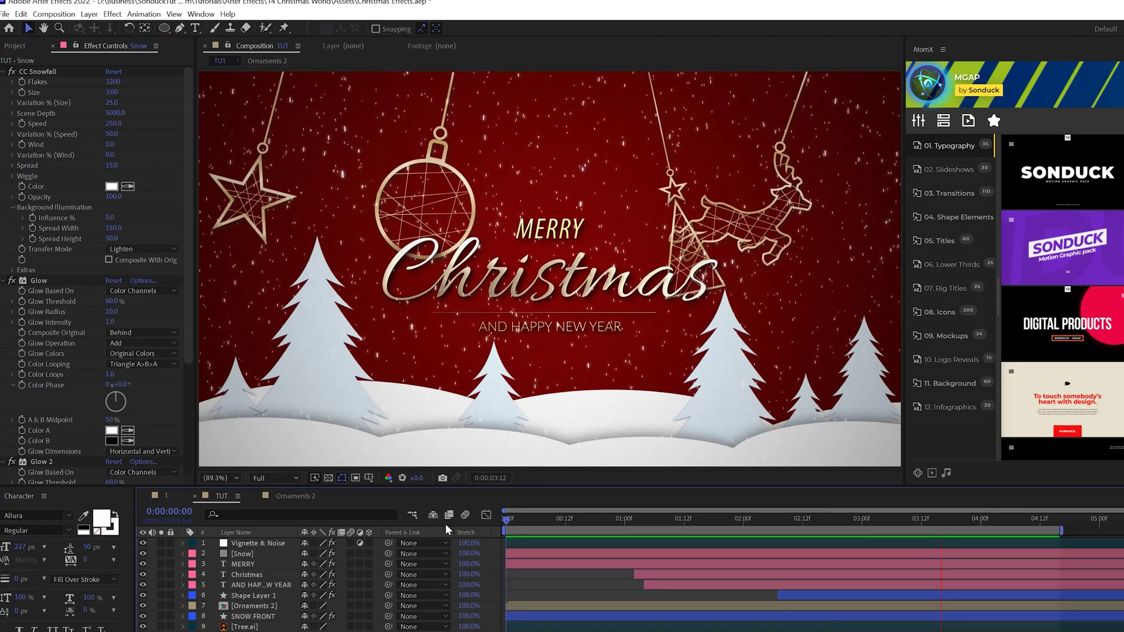